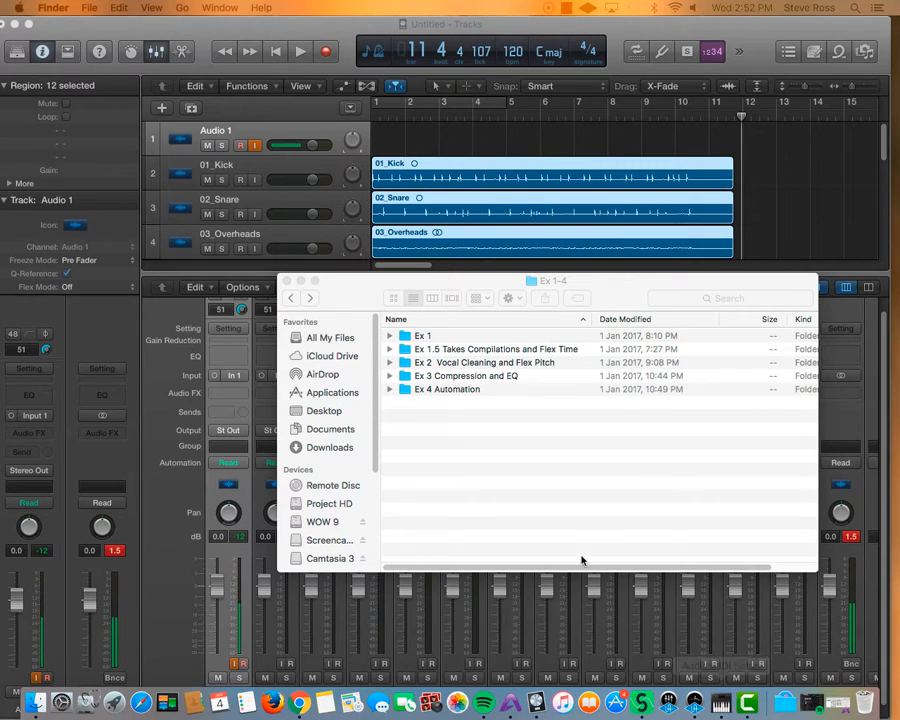
Step: Look through the Ex 3 Compression and EQ folder and list the audio files in its AngelsInAmplifiers_ImAlright subfolder
{"action": "left_click_drag", "start_coordinate": [573, 274], "coordinate": [611, 318]}
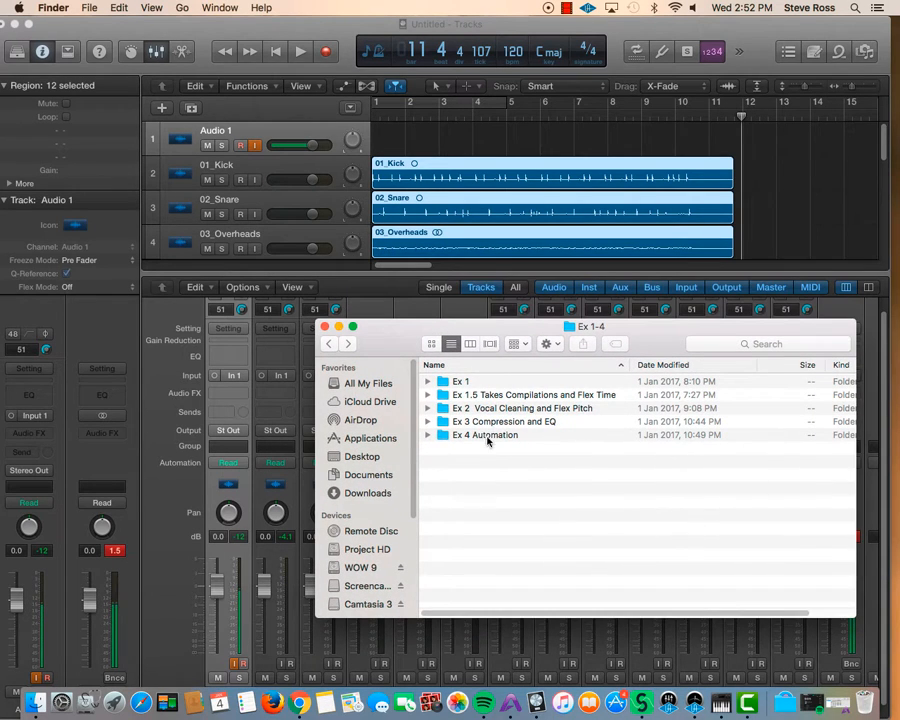
{"action": "left_click", "coordinate": [428, 425]}
{"action": "left_click", "coordinate": [442, 432]}
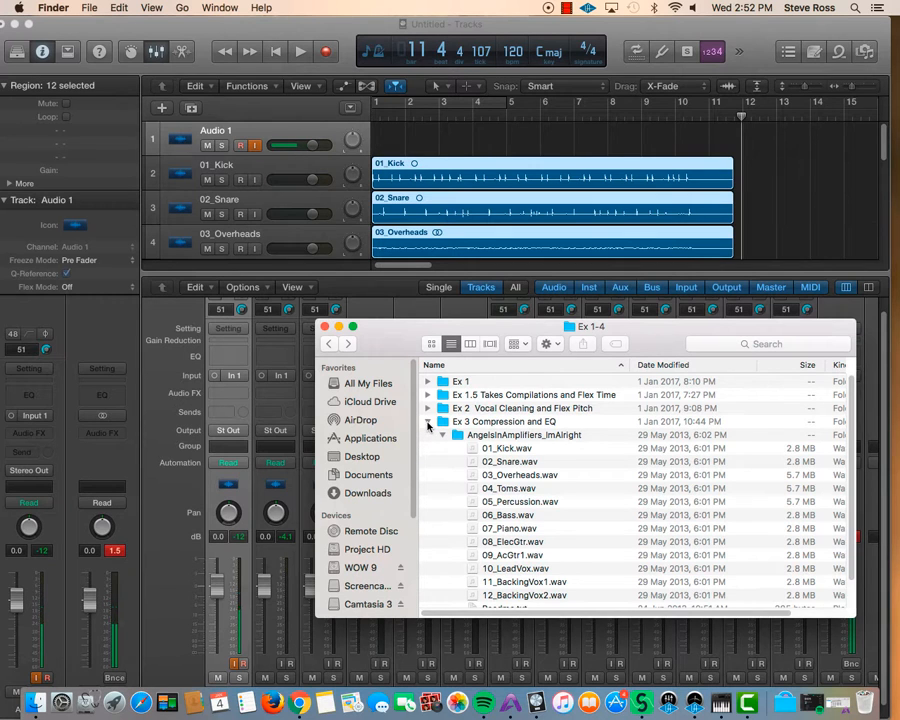
{"action": "scroll", "coordinate": [574, 468], "scroll_direction": "down", "scroll_amount": 2}
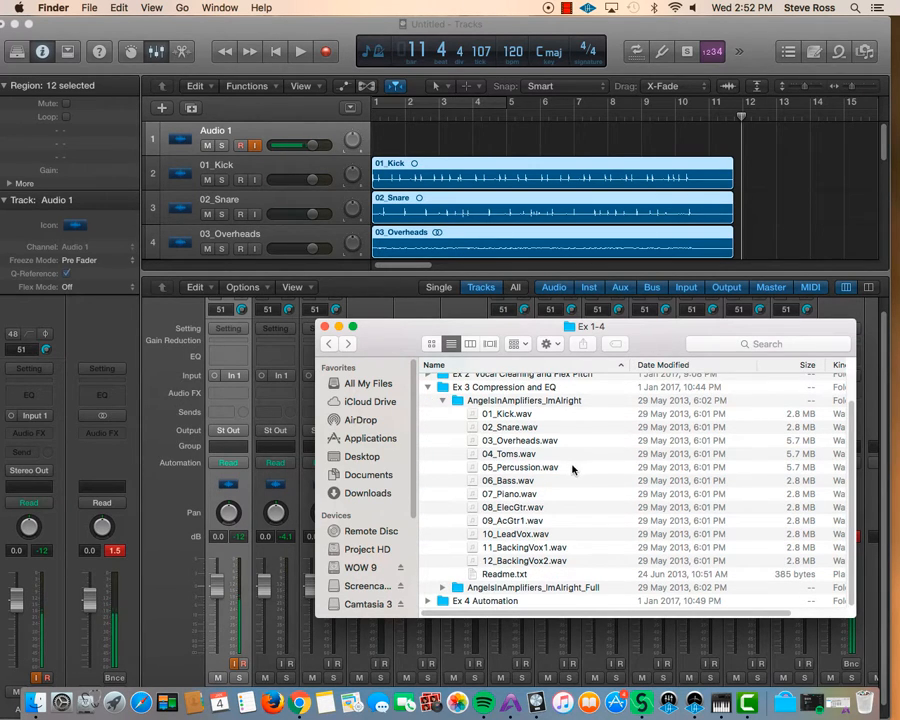
{"action": "left_click", "coordinate": [442, 401]}
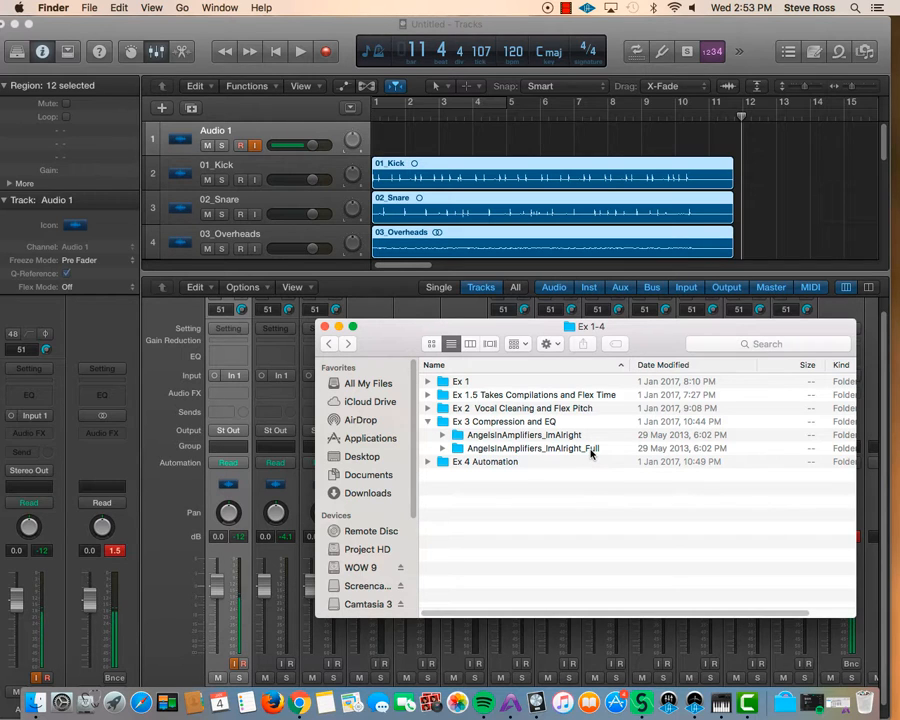
{"action": "left_click", "coordinate": [443, 437]}
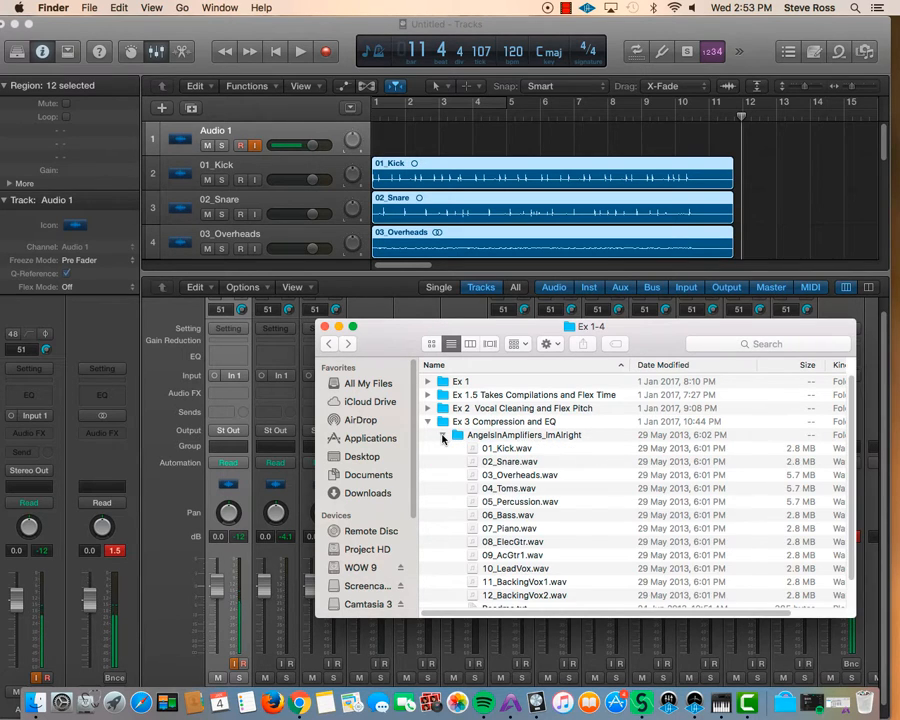
Step: Select the files 01_Kick.wav through 12_BackingVox2.wav in the AngelsInAmplifiers_ImAlright folder and close the Finder window
{"action": "left_click", "coordinate": [512, 451], "text": "shift"}
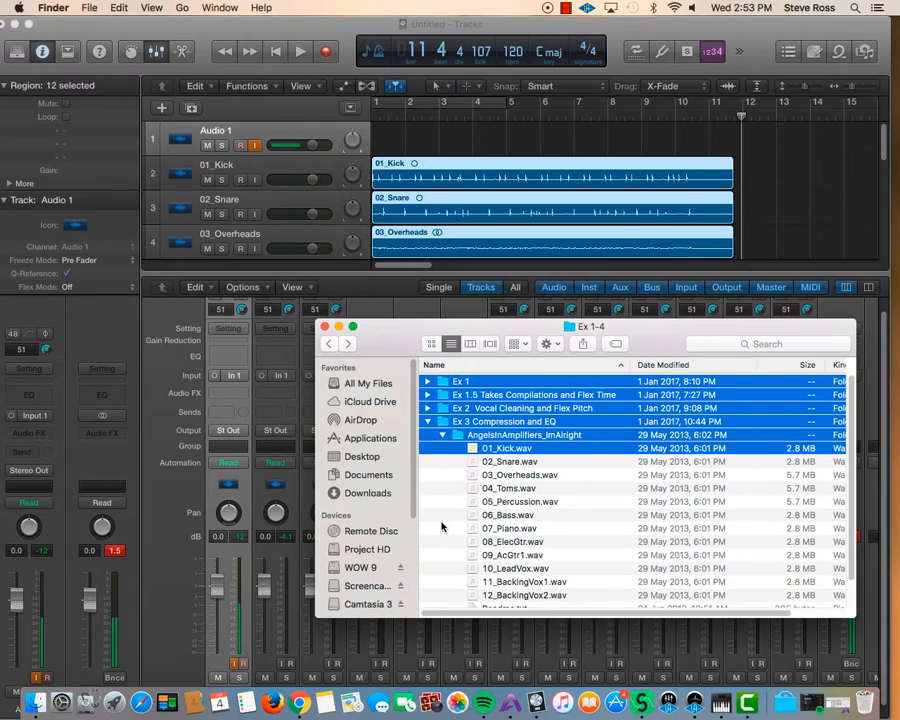
{"action": "left_click", "coordinate": [512, 528]}
{"action": "left_click", "coordinate": [510, 451]}
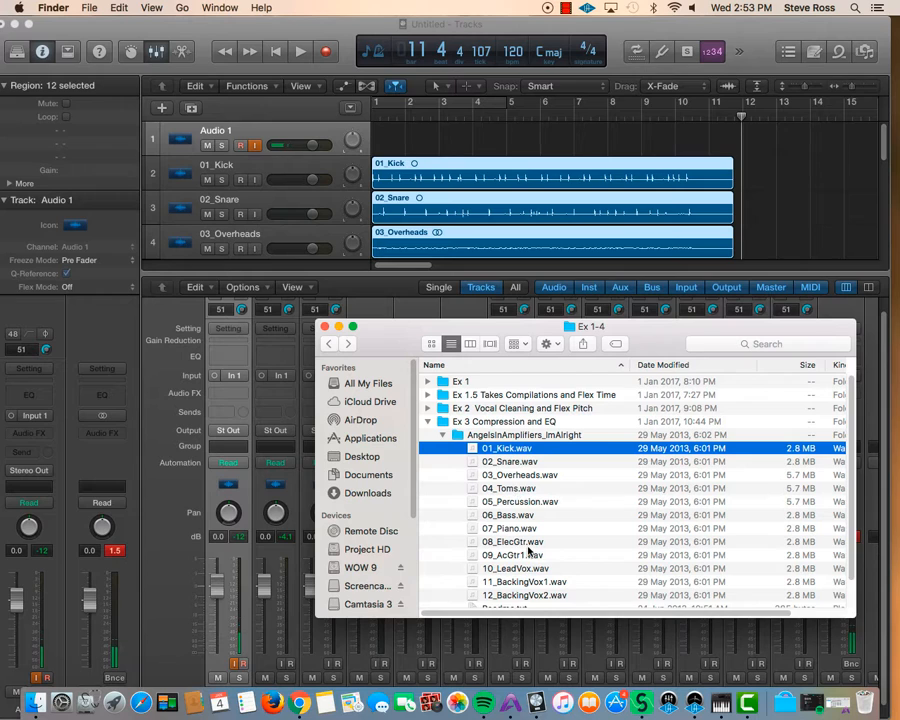
{"action": "scroll", "coordinate": [510, 545], "scroll_direction": "down", "scroll_amount": 1}
{"action": "left_click", "coordinate": [515, 582], "text": "shift"}
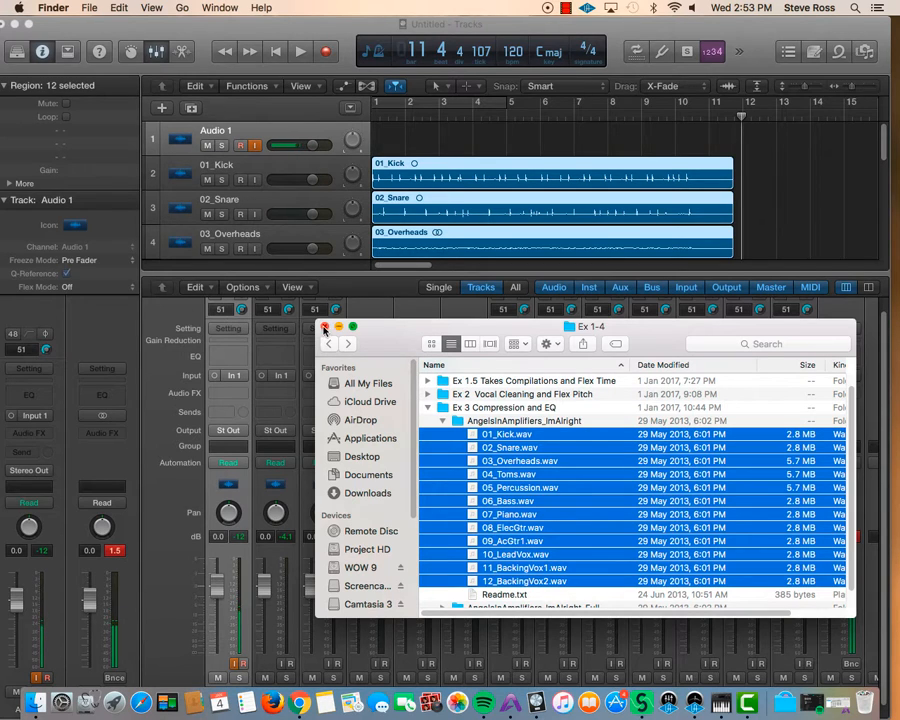
{"action": "left_click", "coordinate": [323, 327]}
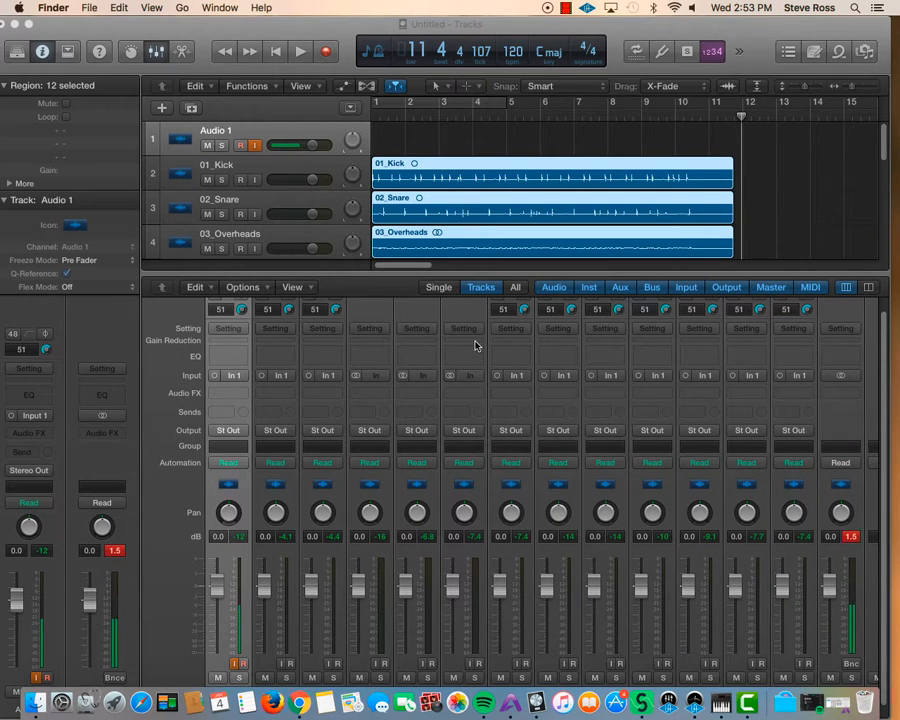
Step: Listen to the unprocessed mix from bar 1 for about three bars and stop playback
{"action": "left_click_drag", "start_coordinate": [742, 118], "coordinate": [374, 125]}
{"action": "key", "text": "space"}
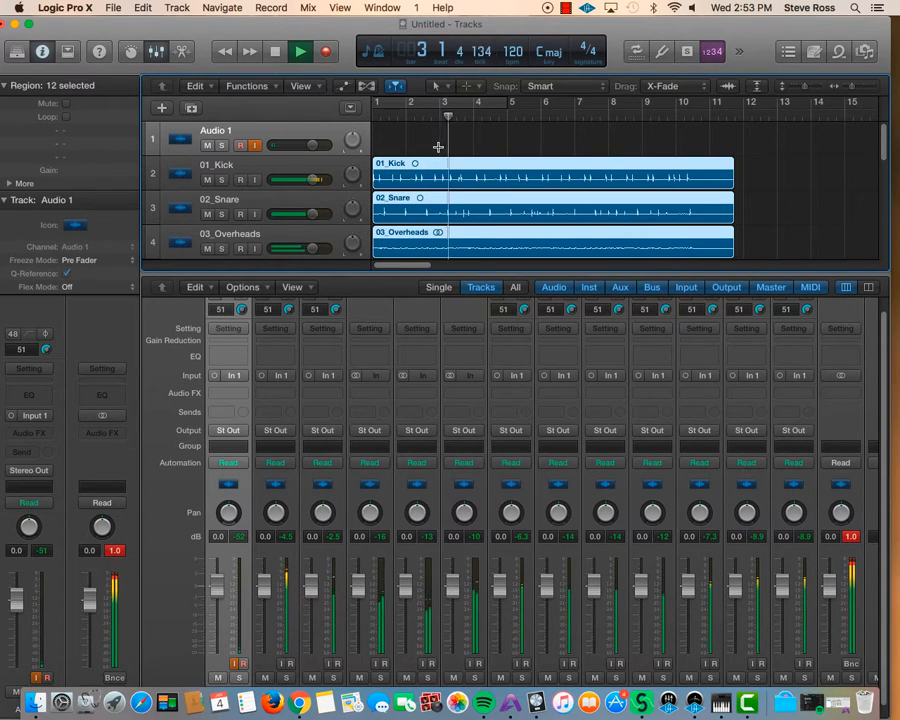
{"action": "key", "text": "space"}
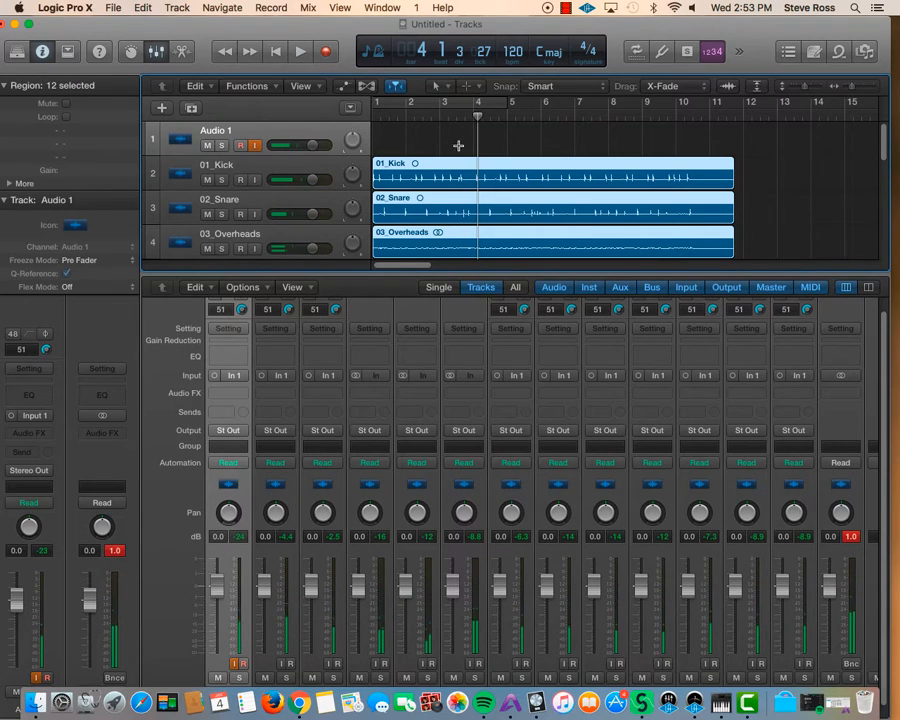
Step: Set the cycle range from bar 1 to the end of the regions, with a length of 10 3 0 0
{"action": "left_click_drag", "start_coordinate": [460, 102], "coordinate": [733, 120]}
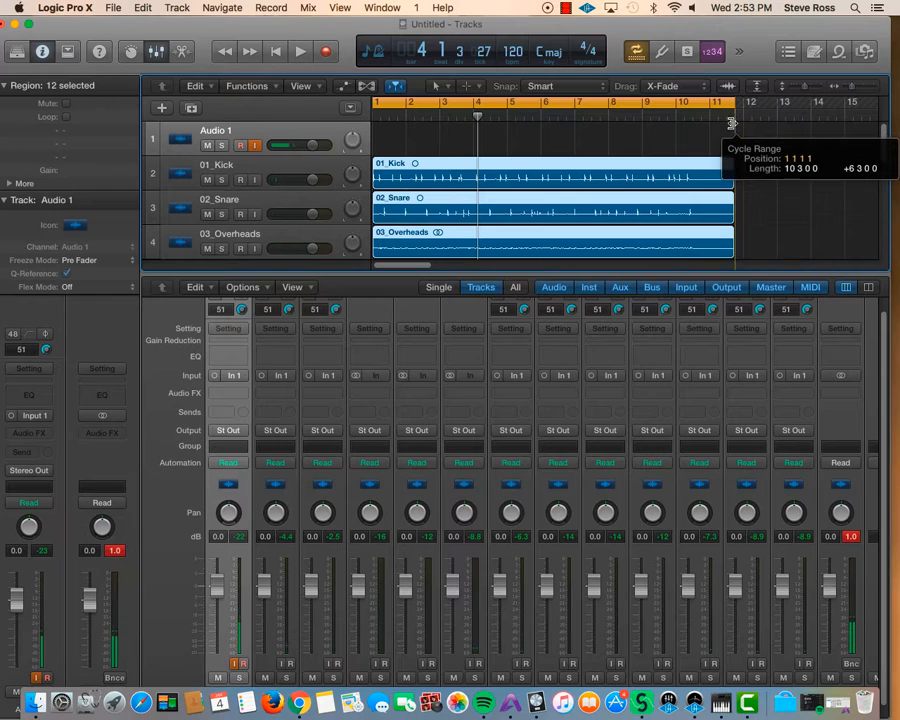
{"action": "left_click", "coordinate": [156, 53]}
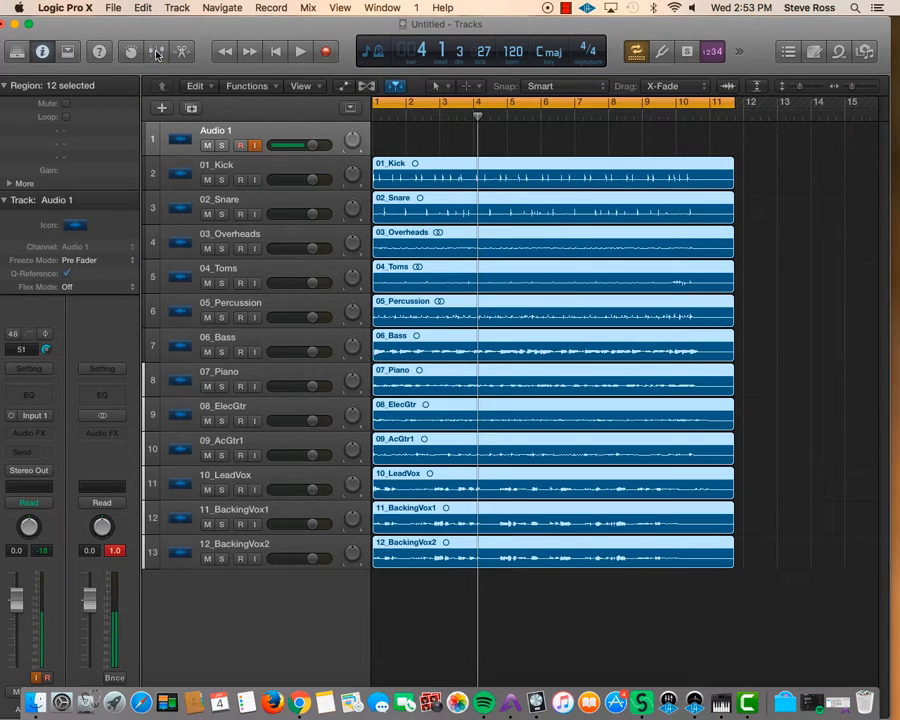
{"action": "left_click", "coordinate": [156, 53]}
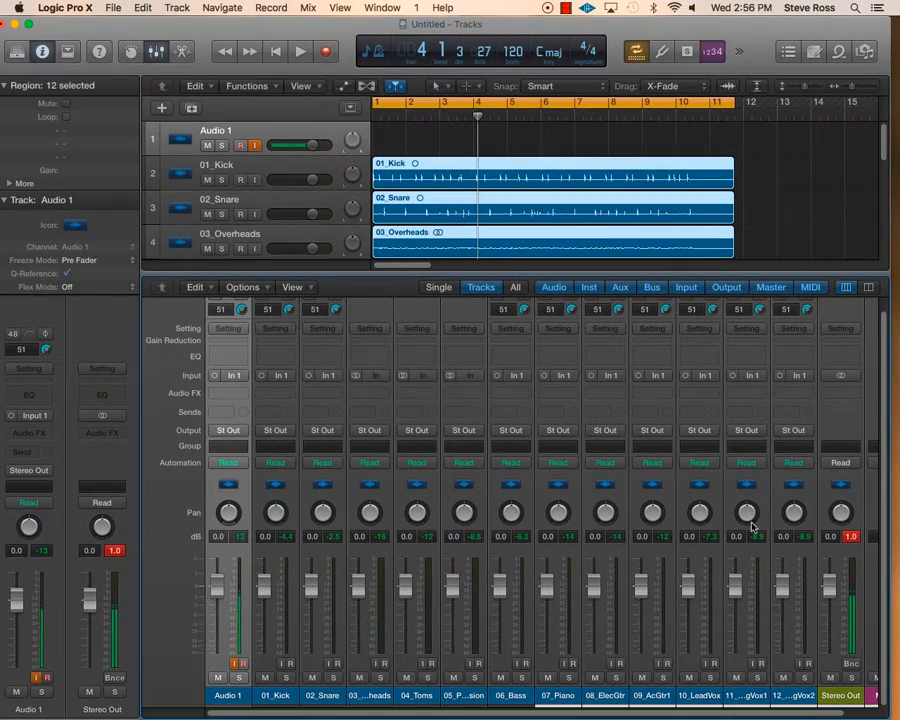
Step: Insert a Channel EQ on the channel strips 01_Kick through 09_AcGtr1 together and close the plug-in window
{"action": "left_click_drag", "start_coordinate": [292, 483], "coordinate": [634, 543]}
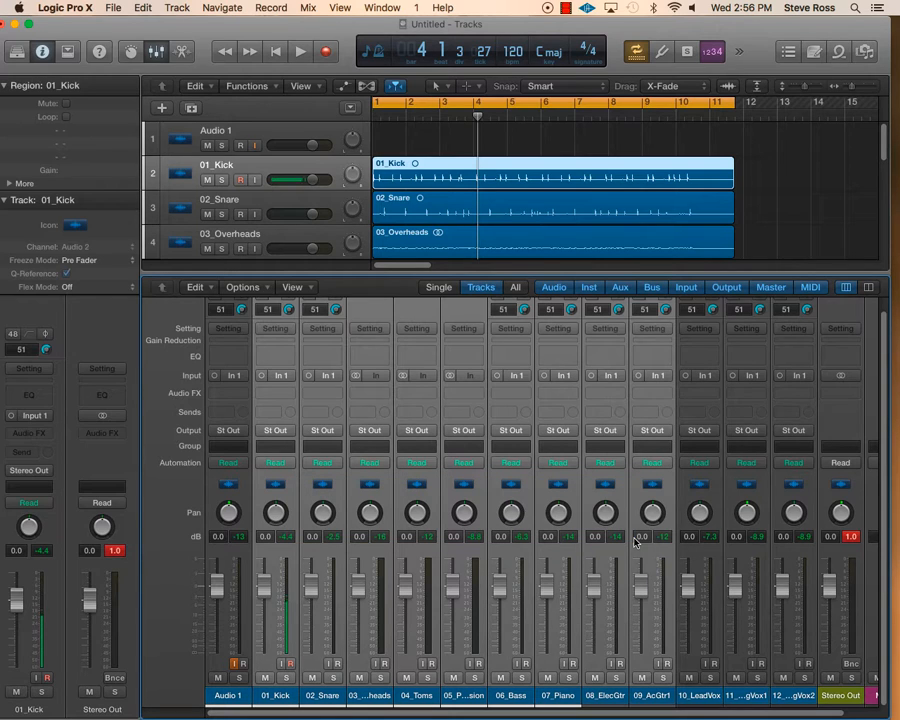
{"action": "left_click", "coordinate": [282, 358]}
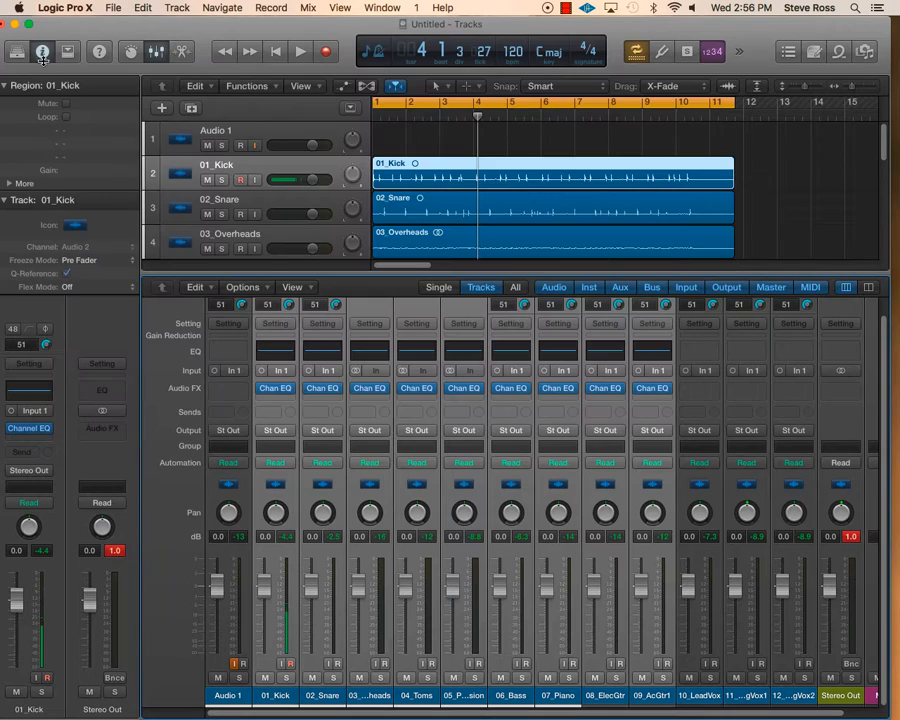
{"action": "left_click", "coordinate": [44, 60]}
Step: Insert a mono Linear Phase EQ on the 10_LeadVox, 11_BackingVox1 and 12_BackingVox2 channel strips together and close its window
{"action": "left_click", "coordinate": [717, 486]}
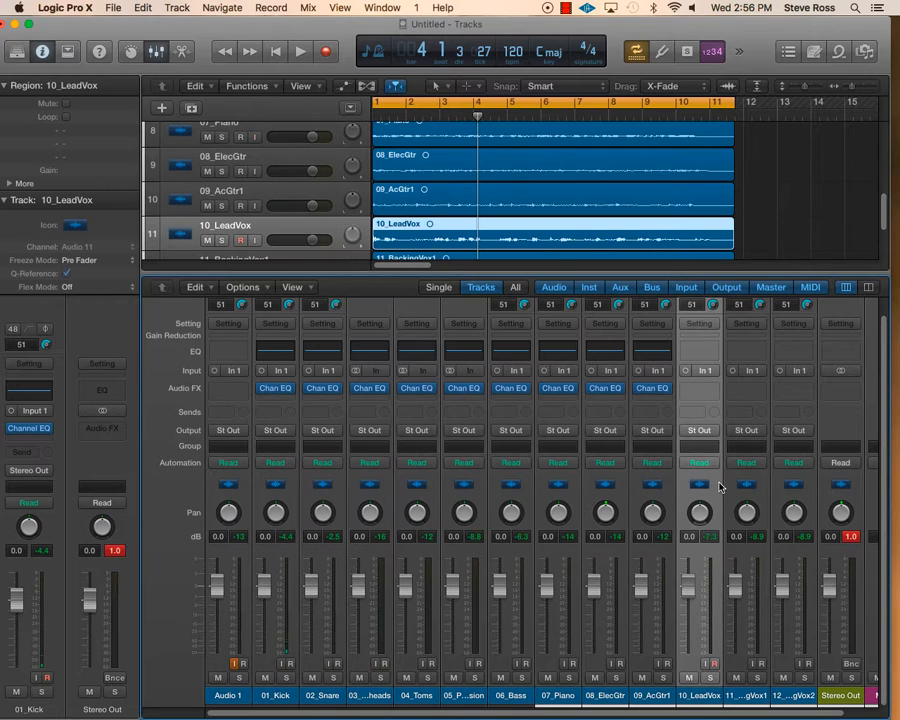
{"action": "left_click_drag", "start_coordinate": [717, 489], "coordinate": [786, 496]}
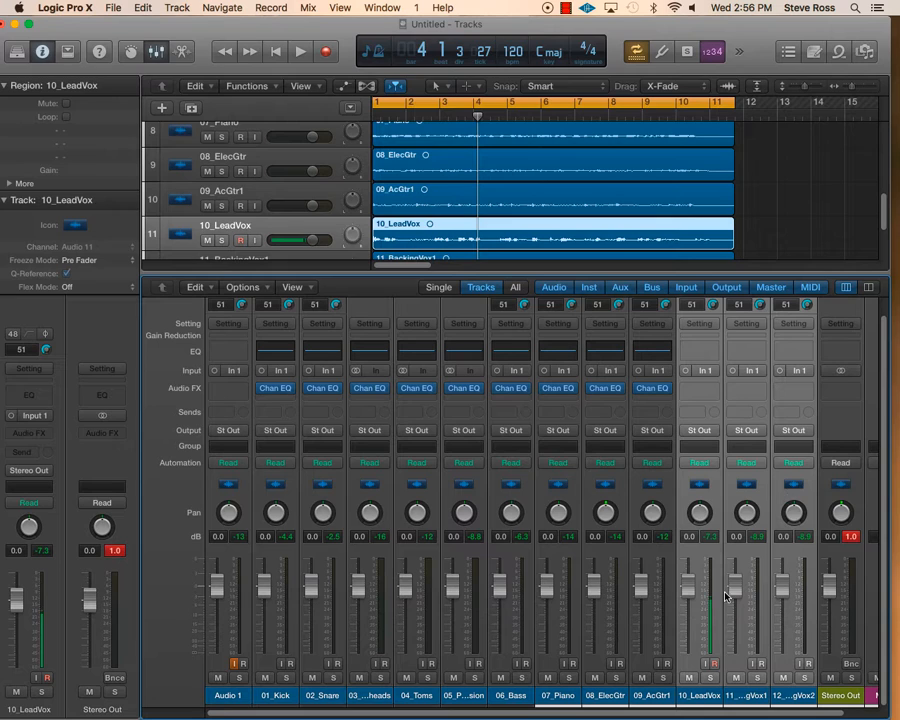
{"action": "left_click", "coordinate": [716, 389]}
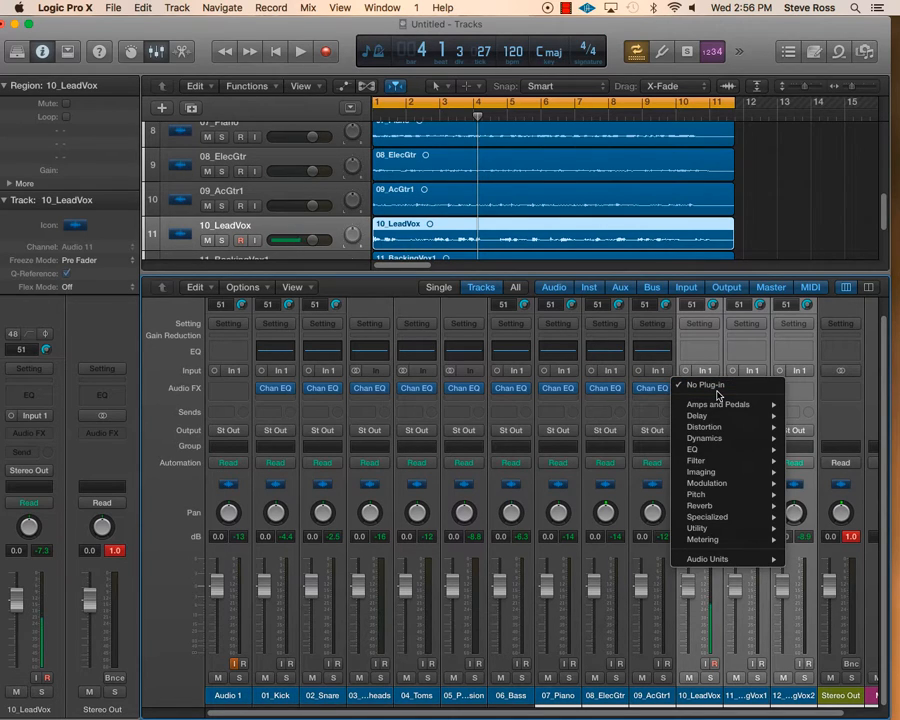
{"action": "mouse_move", "coordinate": [709, 454]}
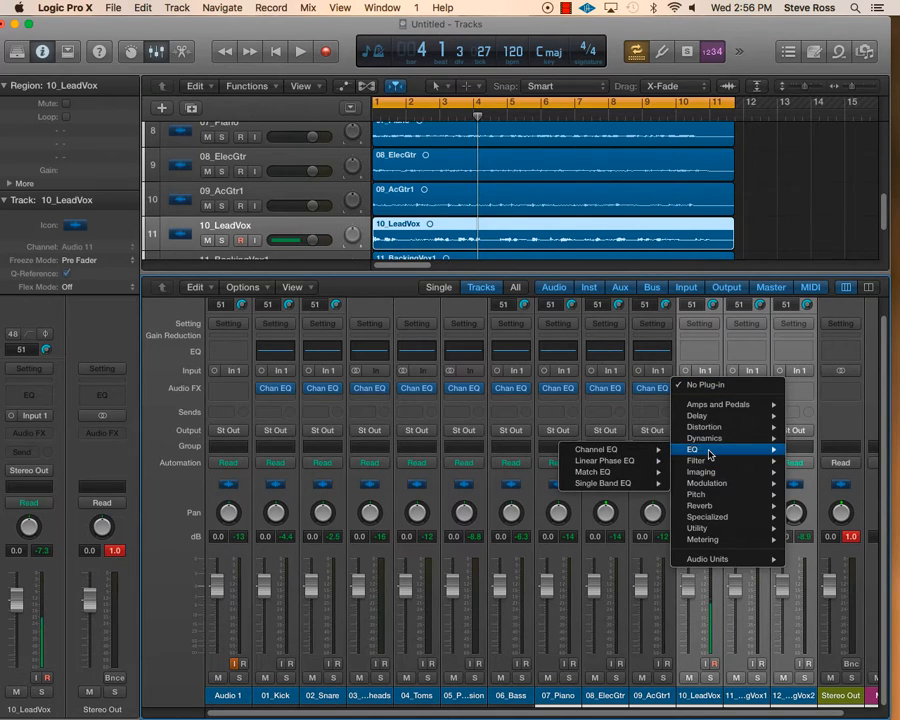
{"action": "mouse_move", "coordinate": [580, 460]}
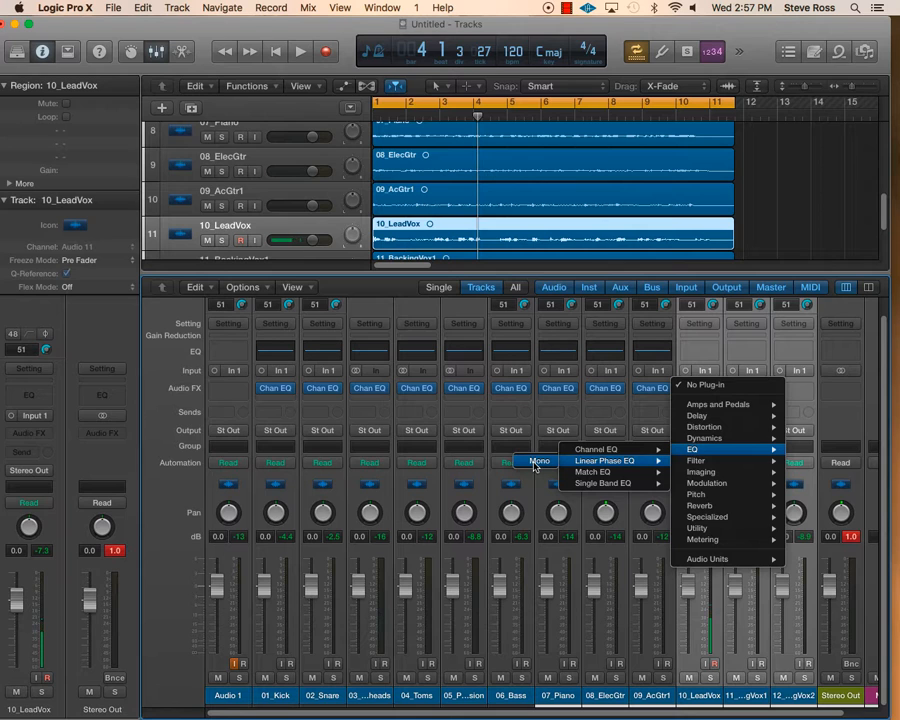
{"action": "left_click", "coordinate": [536, 461]}
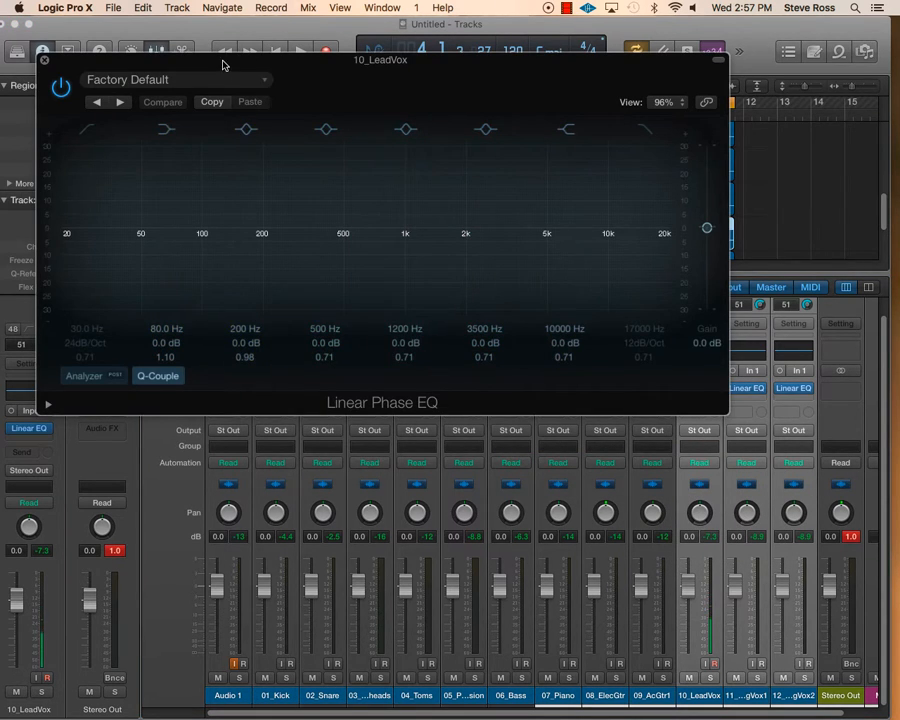
{"action": "left_click_drag", "start_coordinate": [223, 66], "coordinate": [287, 115]}
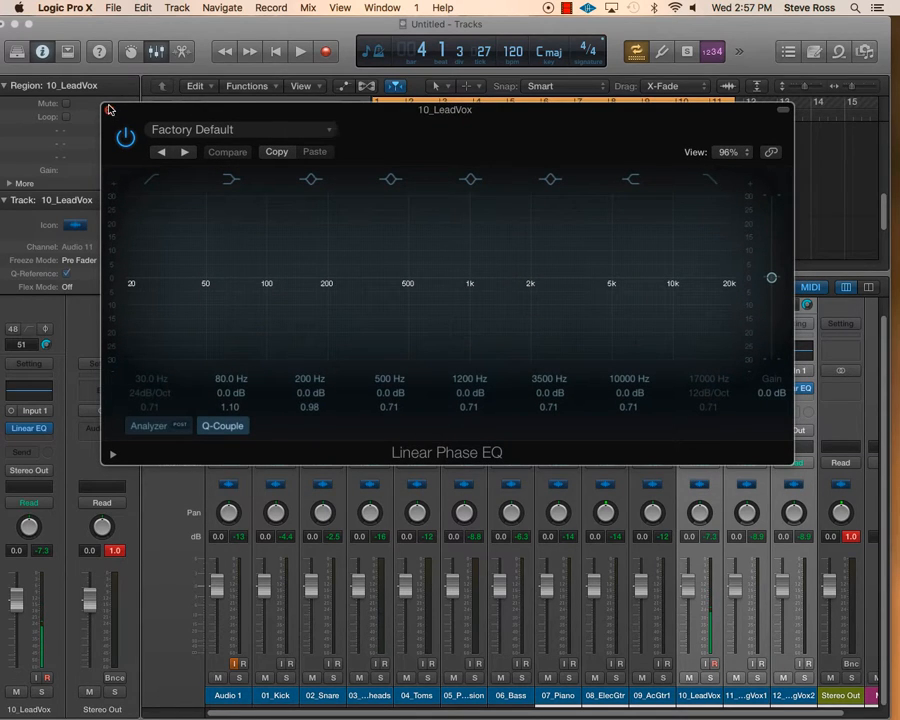
{"action": "left_click", "coordinate": [110, 111]}
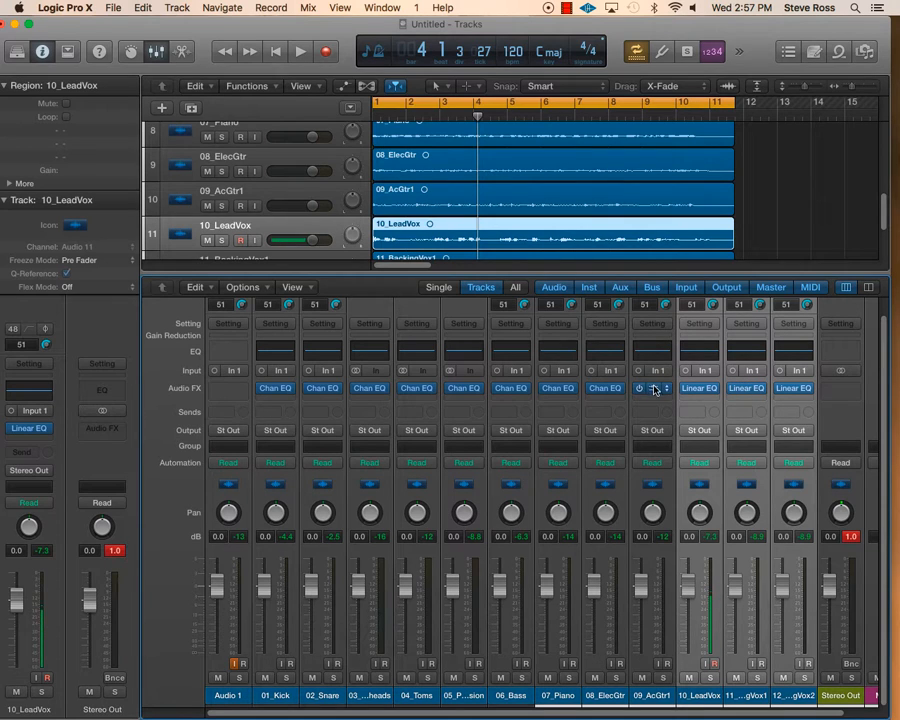
Step: Load the Low End Kick drum preset in the Channel EQ of the 01_Kick track
{"action": "left_click", "coordinate": [276, 390]}
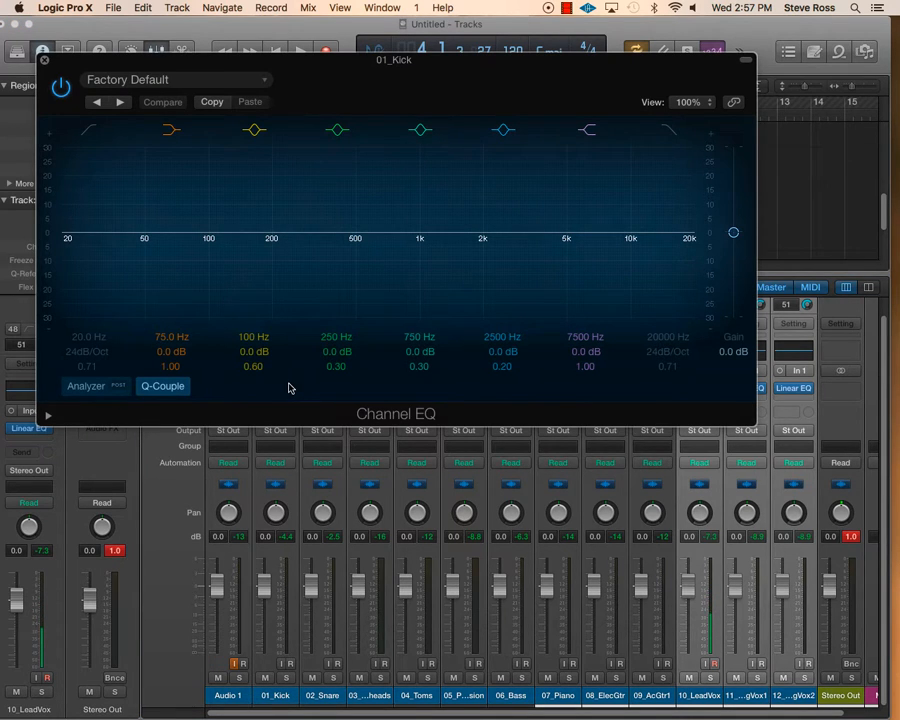
{"action": "left_click", "coordinate": [260, 83]}
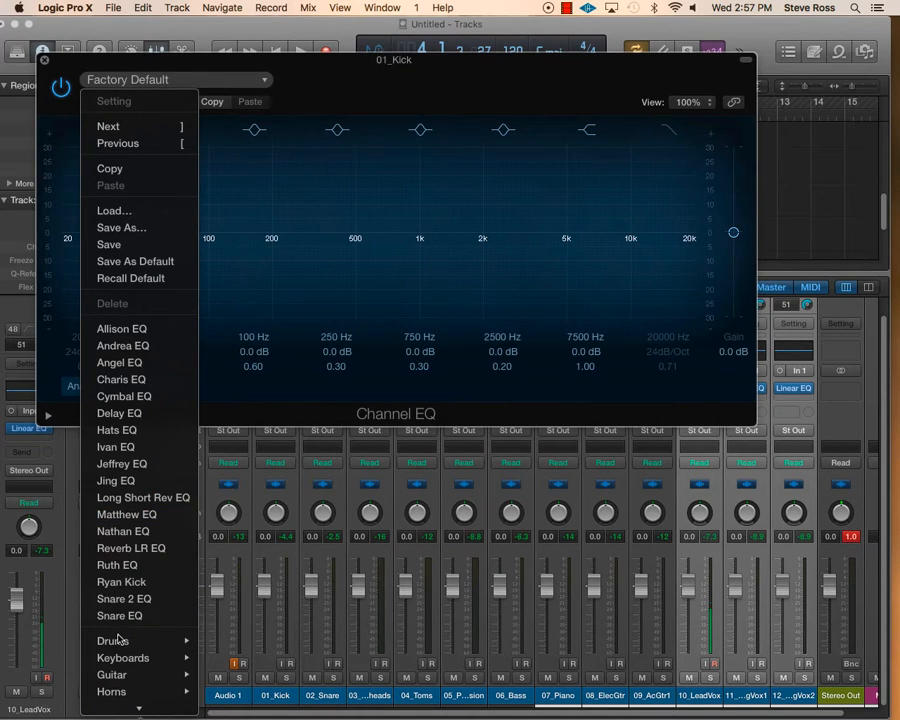
{"action": "mouse_move", "coordinate": [124, 645]}
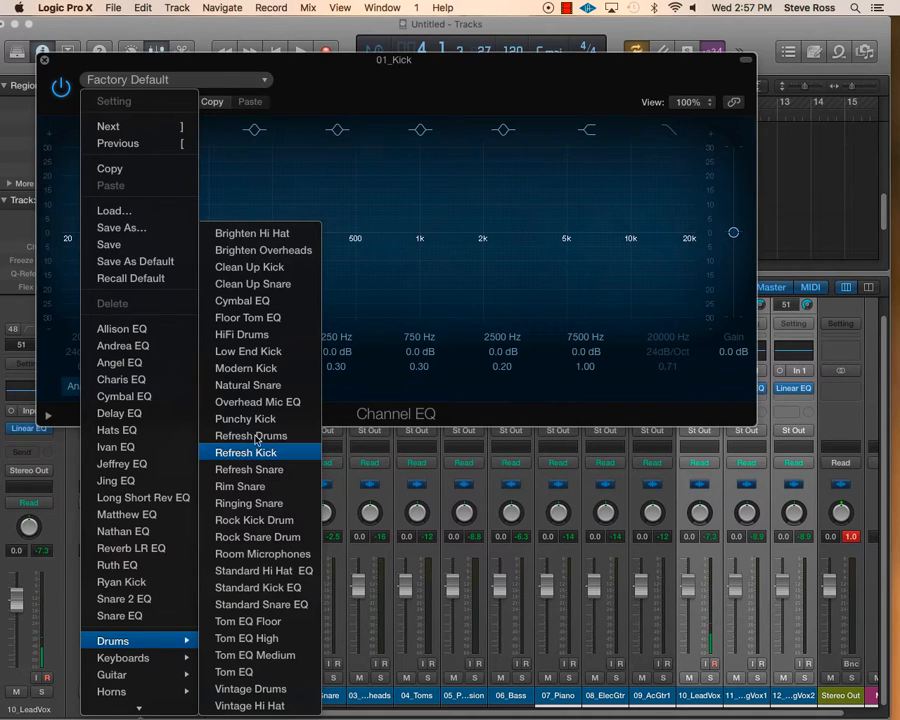
{"action": "left_click", "coordinate": [258, 351]}
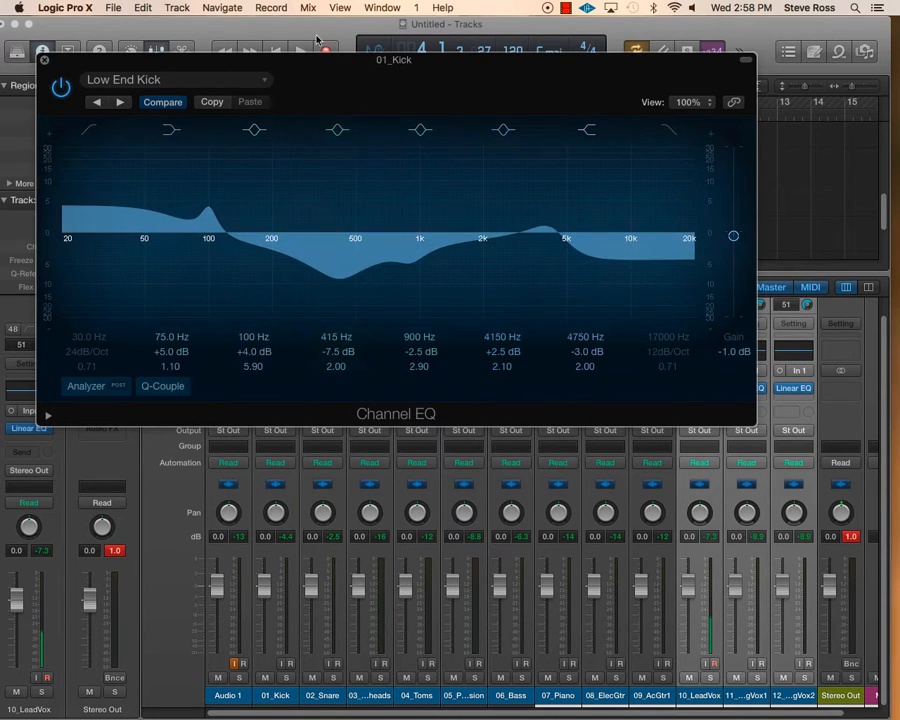
Step: Play the kick track soloed and enable the low-cut band of its Channel EQ at 34 Hz with a Q of 0.83
{"action": "left_click_drag", "start_coordinate": [309, 63], "coordinate": [394, 278]}
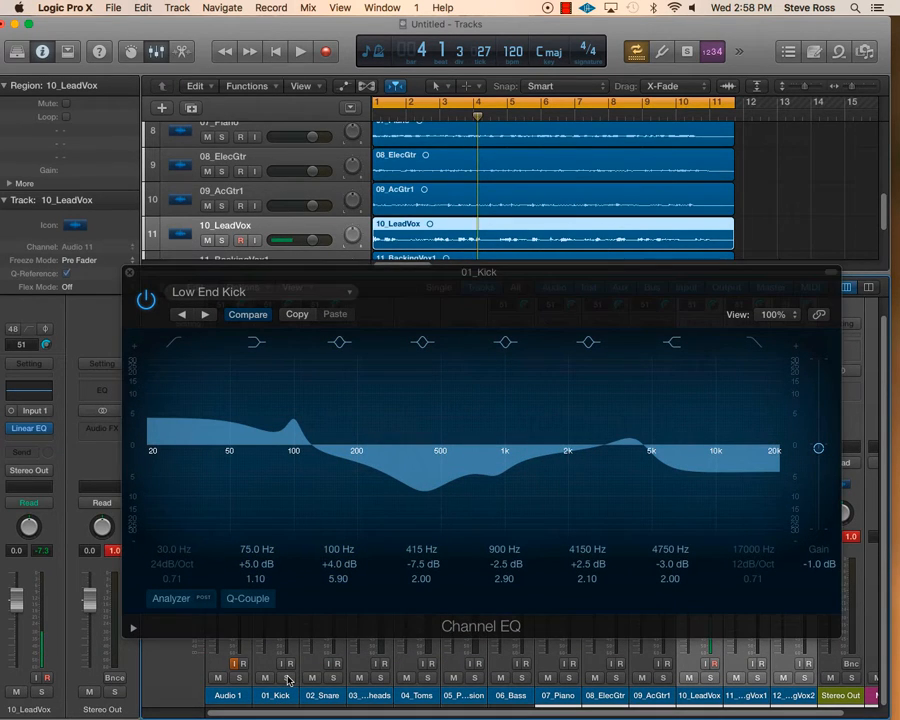
{"action": "left_click", "coordinate": [288, 681]}
{"action": "key", "text": "space"}
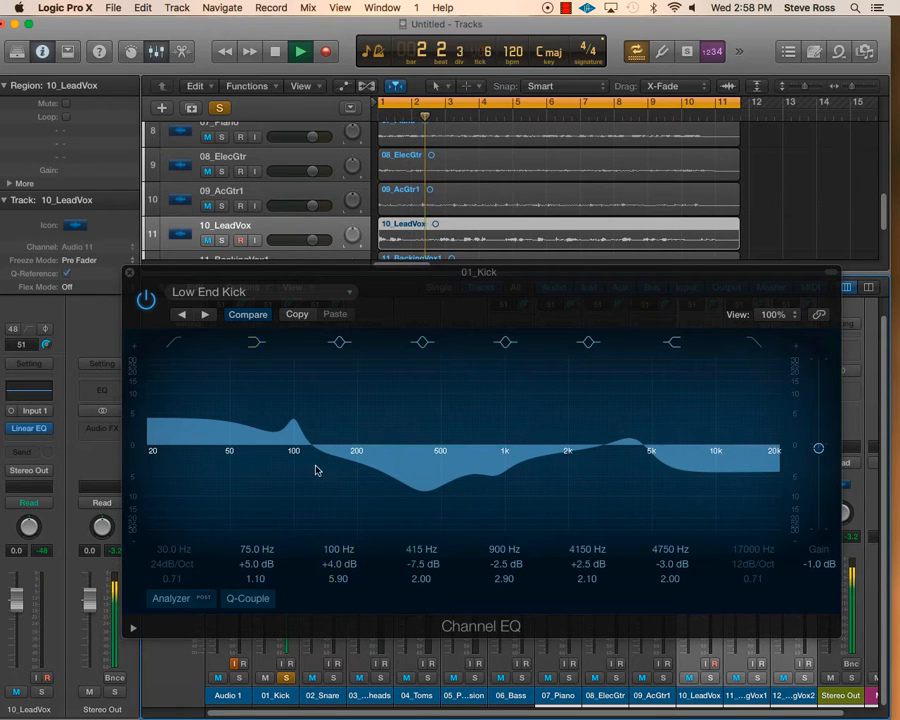
{"action": "left_click", "coordinate": [159, 431]}
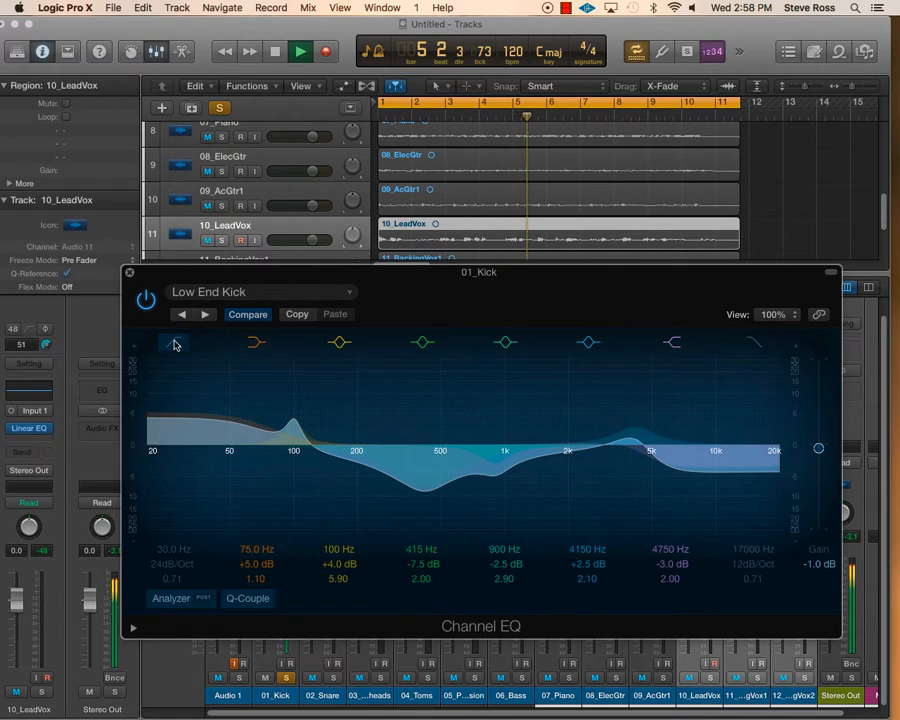
{"action": "left_click", "coordinate": [176, 342]}
{"action": "mouse_move", "coordinate": [182, 470]}
{"action": "left_mouse_down"}
{"action": "mouse_move", "coordinate": [207, 469]}
{"action": "mouse_move", "coordinate": [197, 454]}
{"action": "mouse_move", "coordinate": [194, 464]}
{"action": "left_mouse_up"}
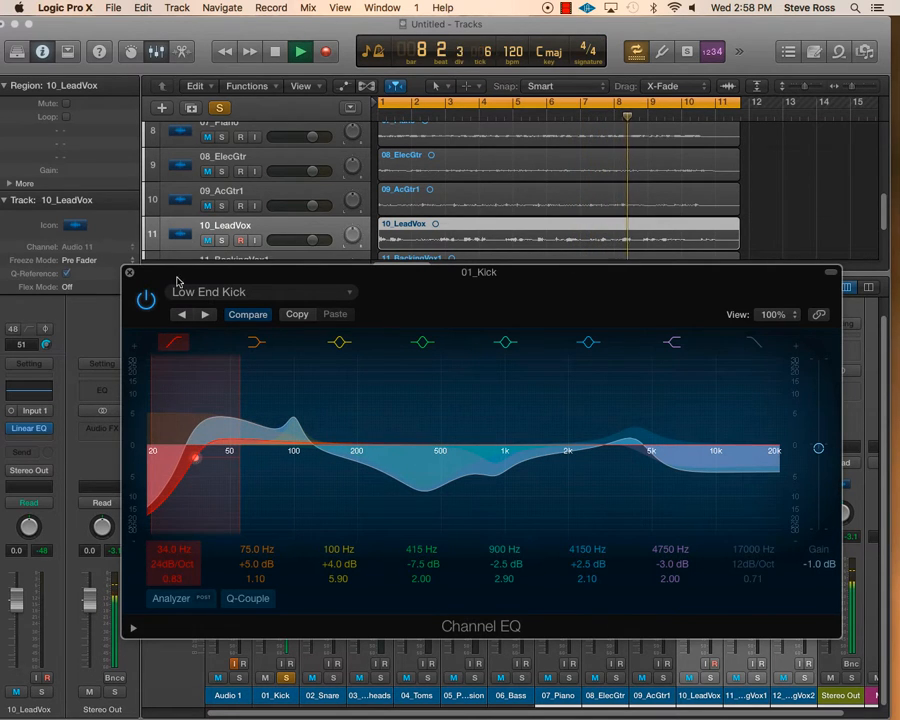
Step: Compare the kick's sound with its Channel EQ bypassed and active, and close the EQ window
{"action": "left_click", "coordinate": [146, 298]}
{"action": "left_click", "coordinate": [146, 298]}
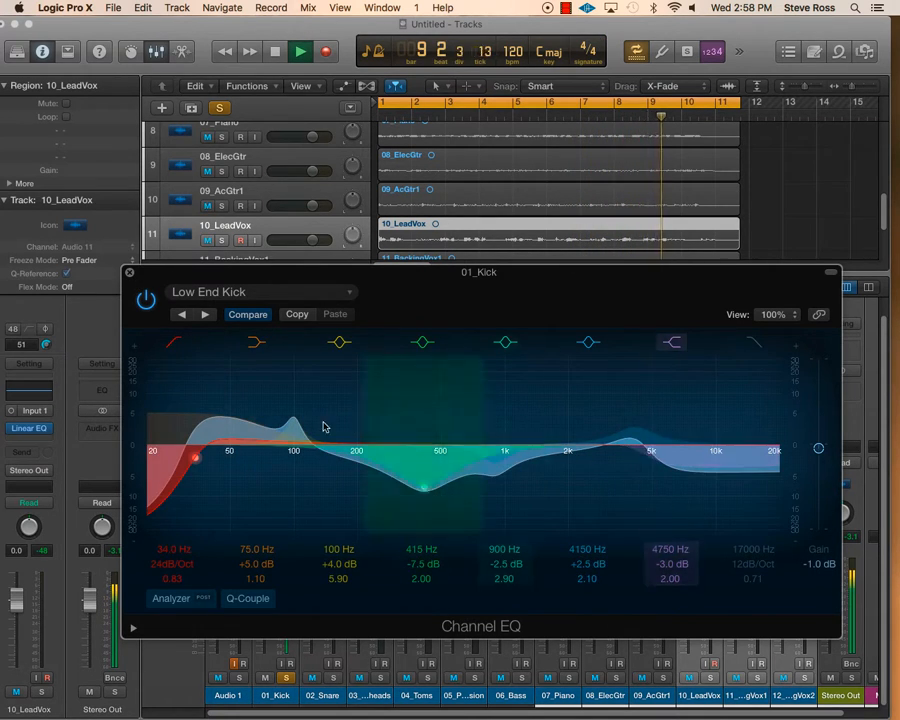
{"action": "left_click", "coordinate": [129, 276]}
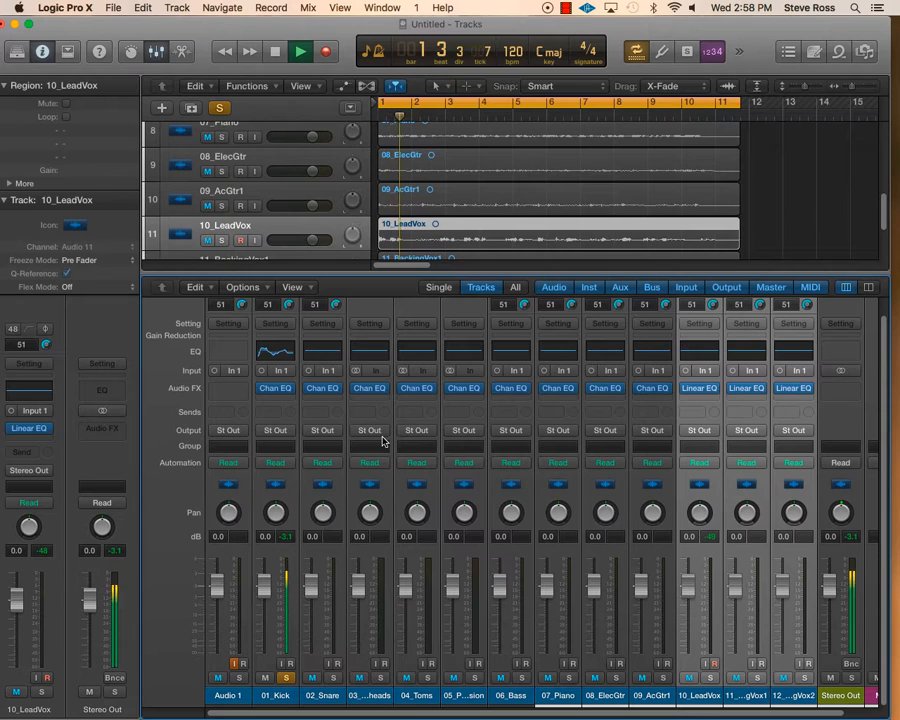
Step: Solo the 02_Snare track in place of the kick and load the Refresh Snare drum preset in its Channel EQ
{"action": "left_click", "coordinate": [333, 678]}
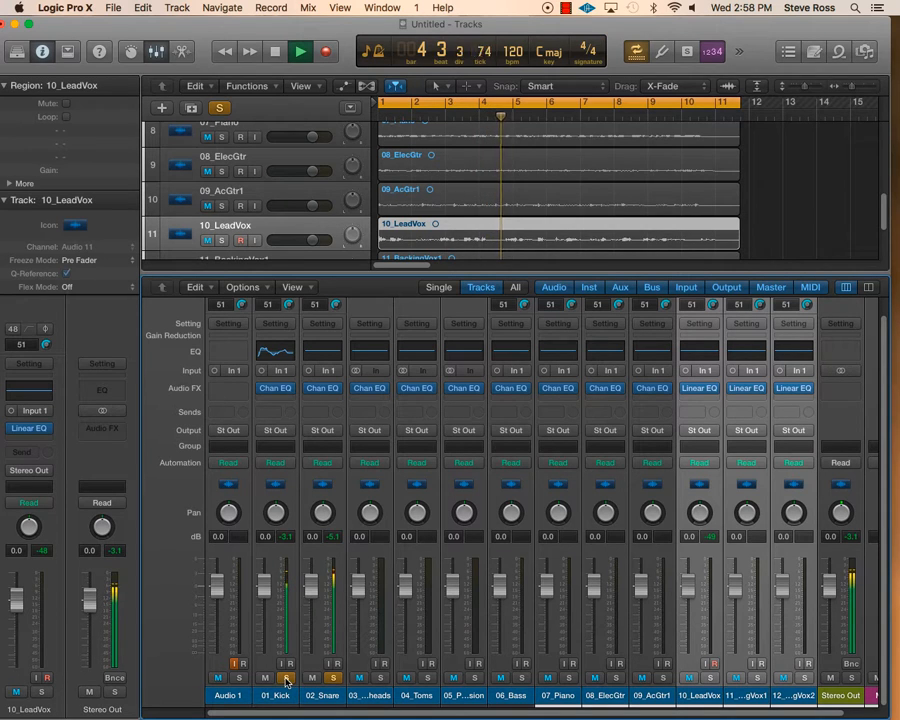
{"action": "left_click", "coordinate": [323, 390]}
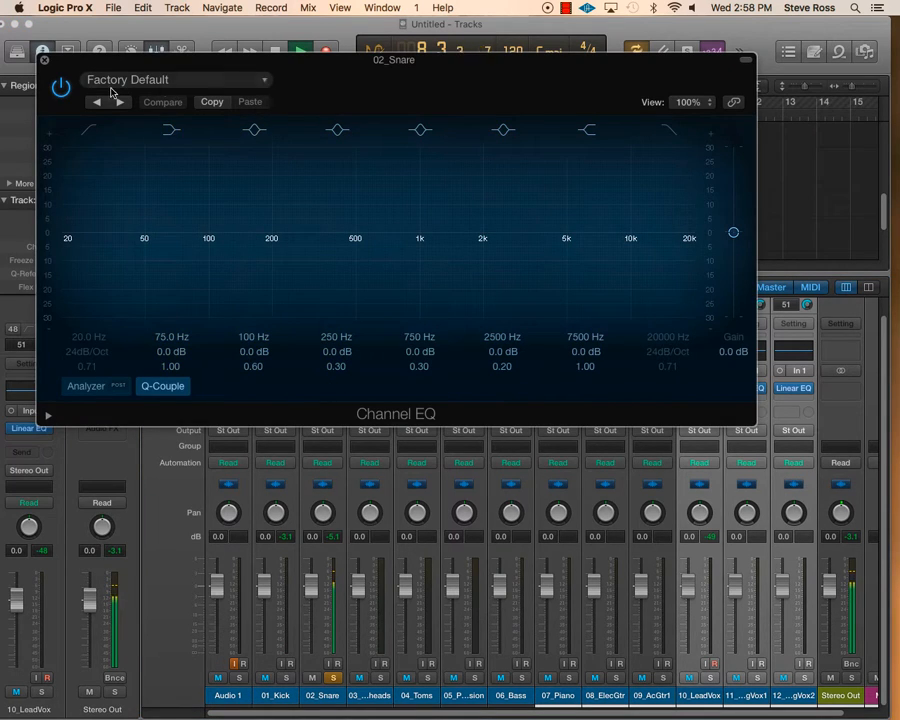
{"action": "left_click", "coordinate": [195, 82]}
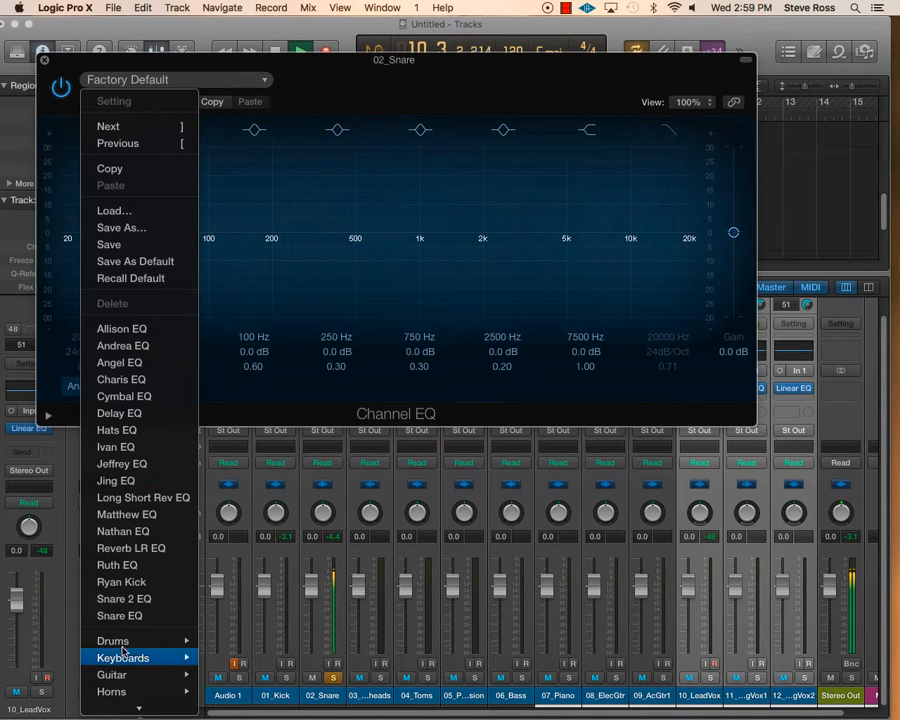
{"action": "mouse_move", "coordinate": [130, 640]}
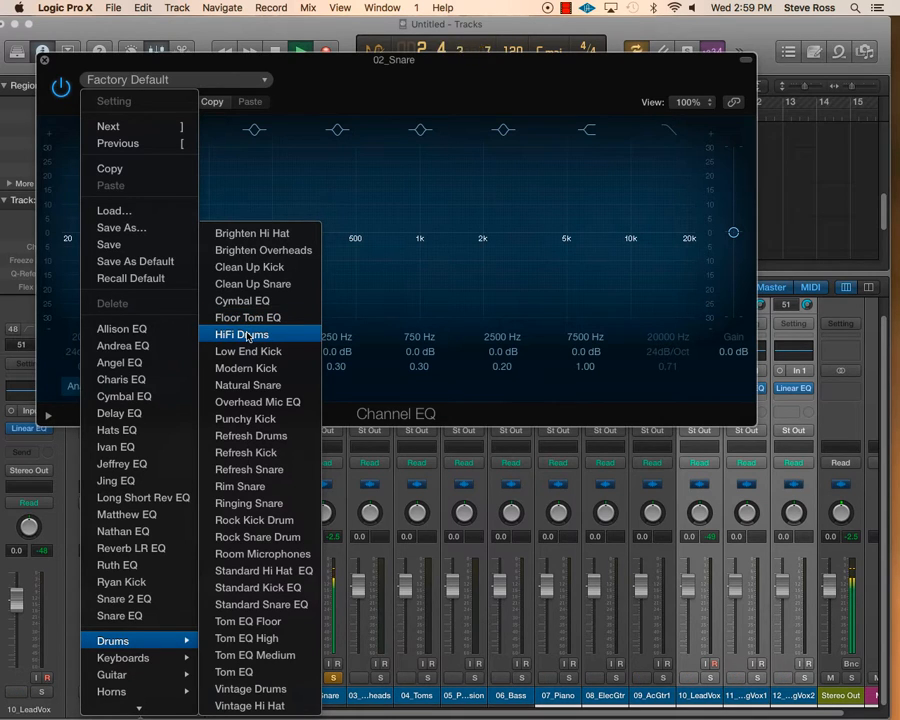
{"action": "left_click", "coordinate": [249, 470]}
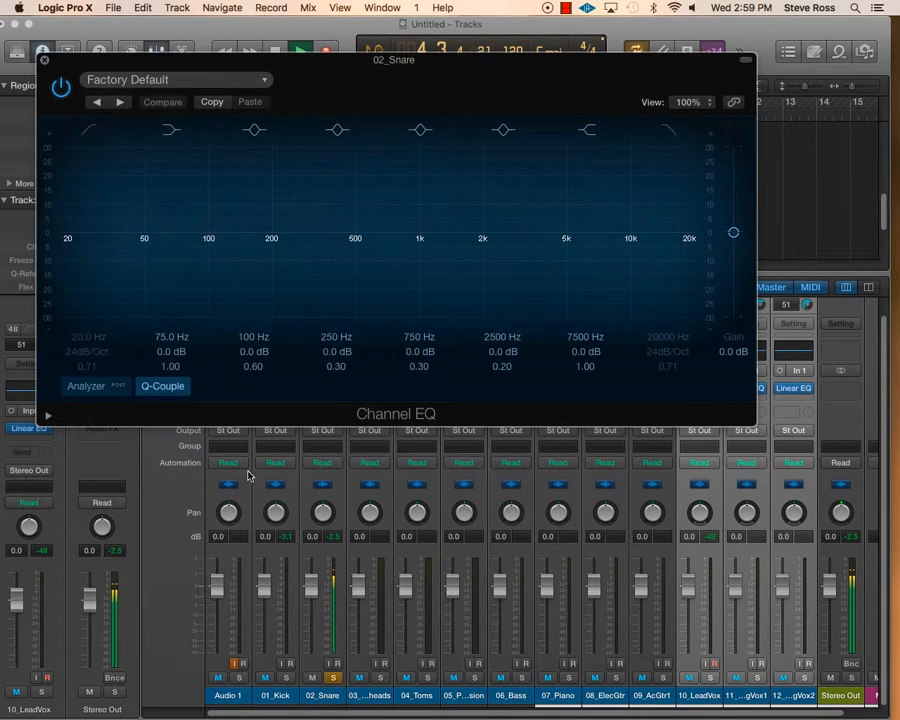
Step: Enable the low-cut band of the snare's Channel EQ at 43 Hz and close the EQ window
{"action": "left_click", "coordinate": [89, 131]}
{"action": "left_click_drag", "start_coordinate": [96, 255], "coordinate": [132, 253]}
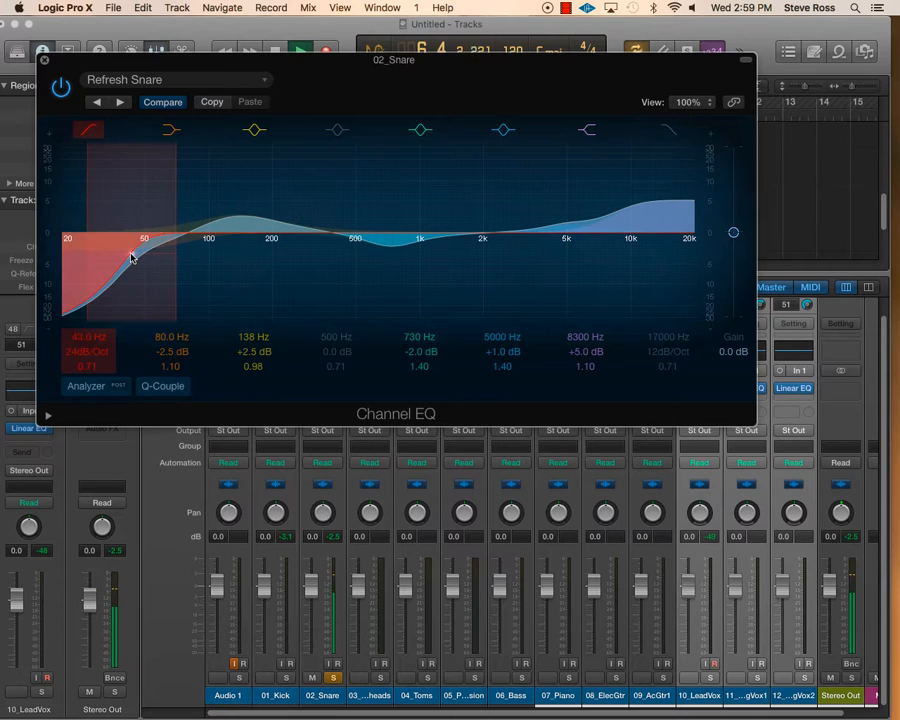
{"action": "left_click", "coordinate": [44, 60]}
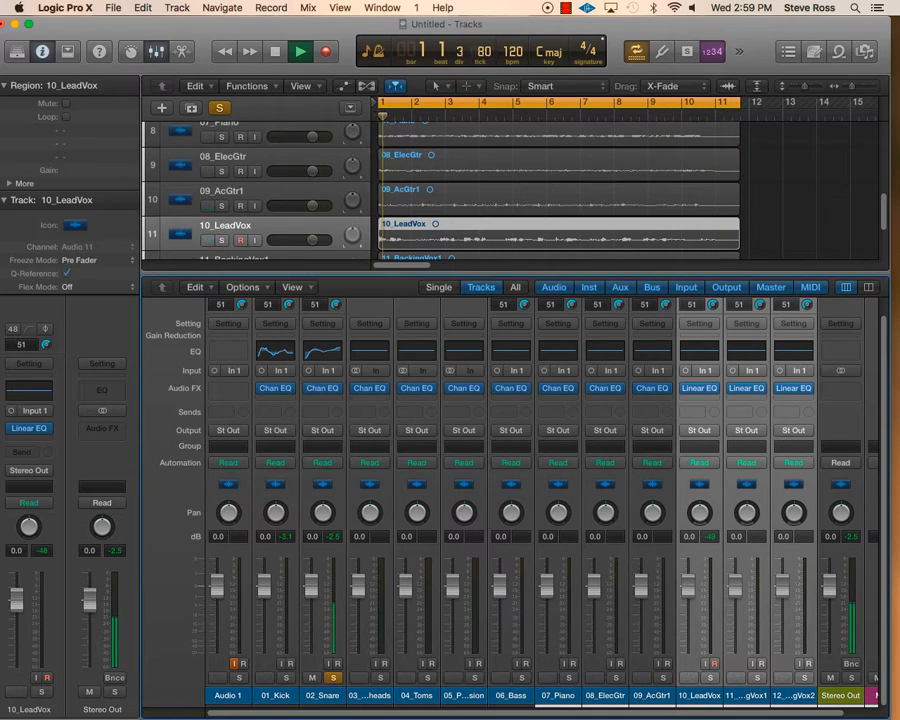
Step: Open the Channel EQ of 05_Percussion and switch its low-cut, high-cut and 184 Hz bands off and on to compare the curve
{"action": "key", "text": "alt+super+2"}
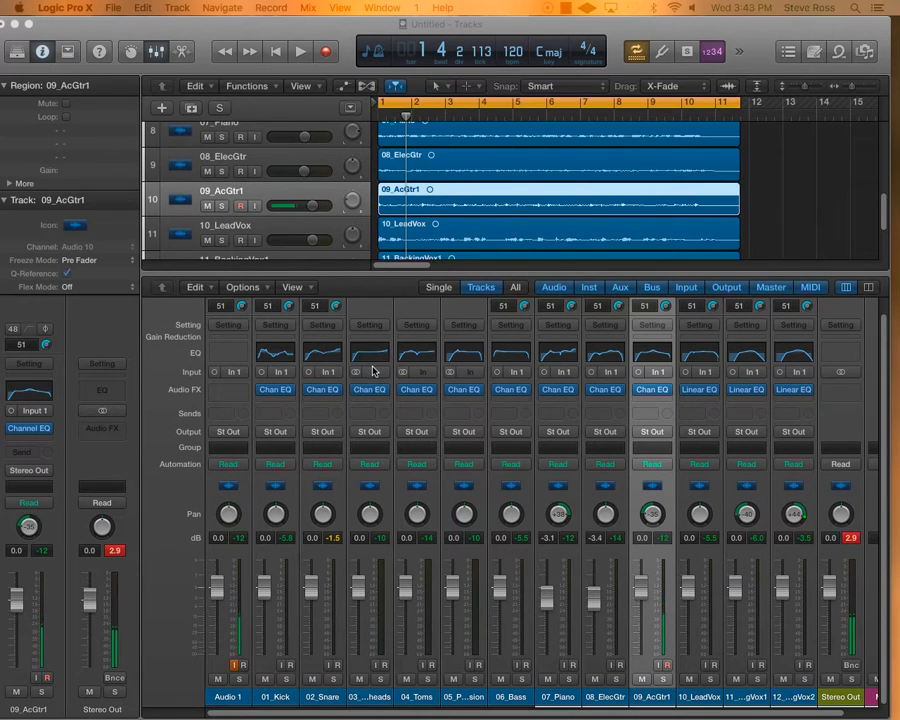
{"action": "scroll", "coordinate": [372, 371], "scroll_direction": "right", "scroll_amount": 2}
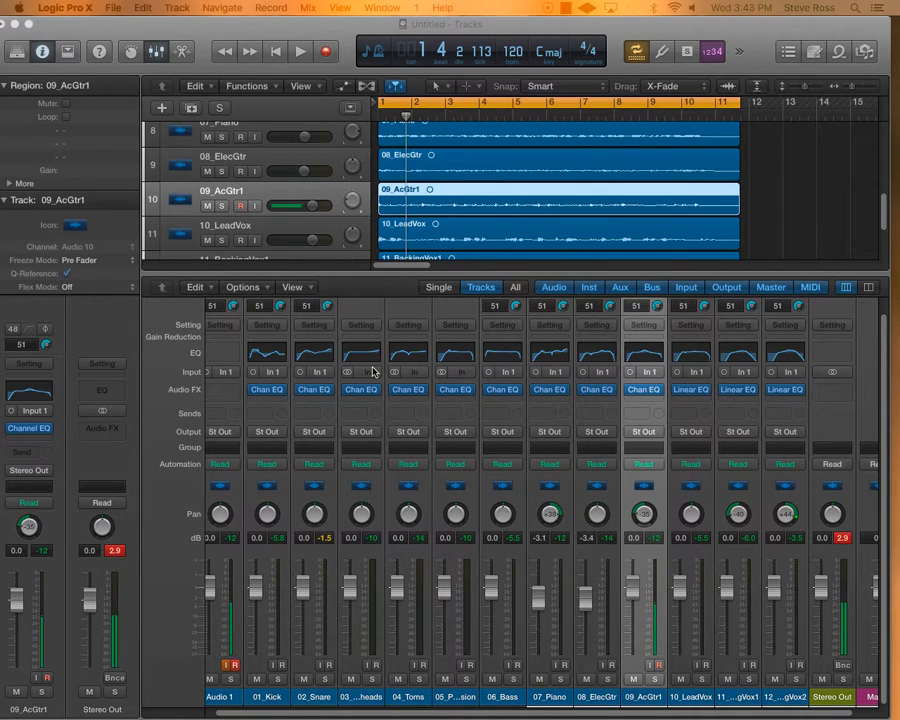
{"action": "scroll", "coordinate": [372, 371], "scroll_direction": "right", "scroll_amount": 3}
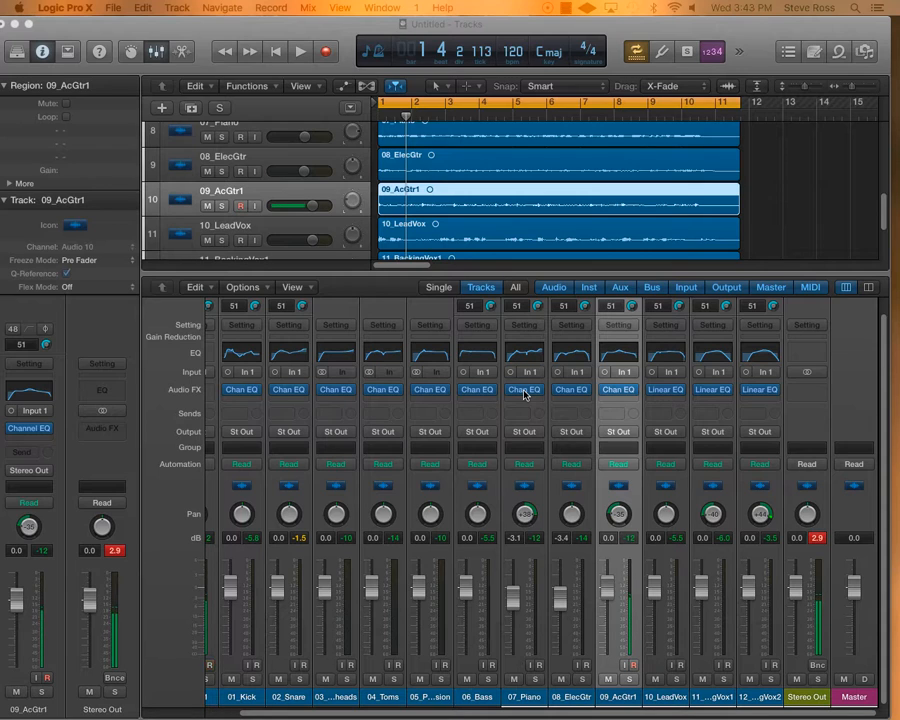
{"action": "left_click", "coordinate": [430, 390]}
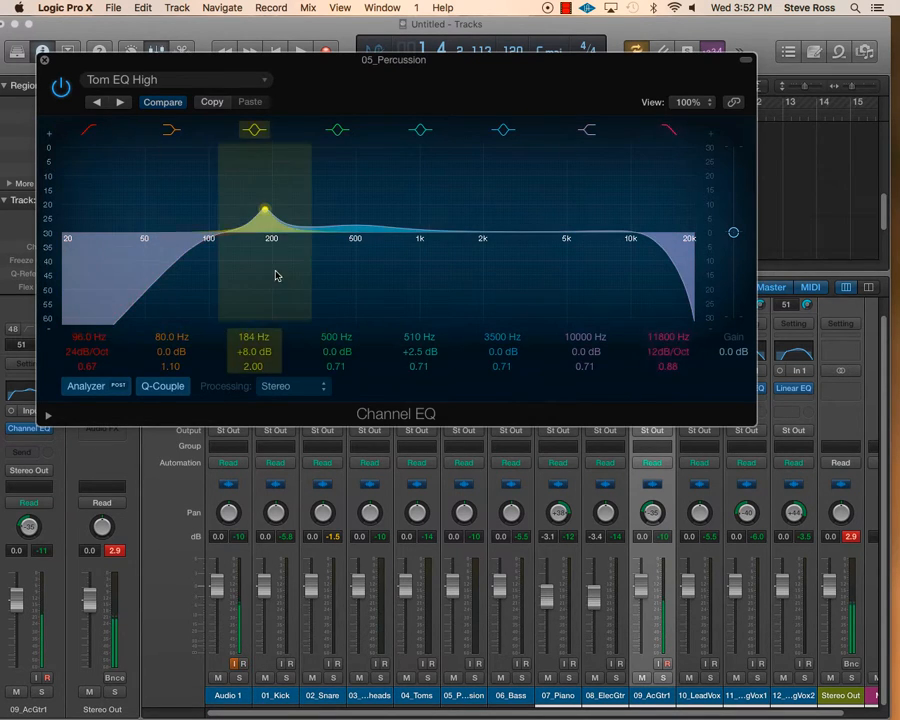
{"action": "left_click", "coordinate": [87, 131]}
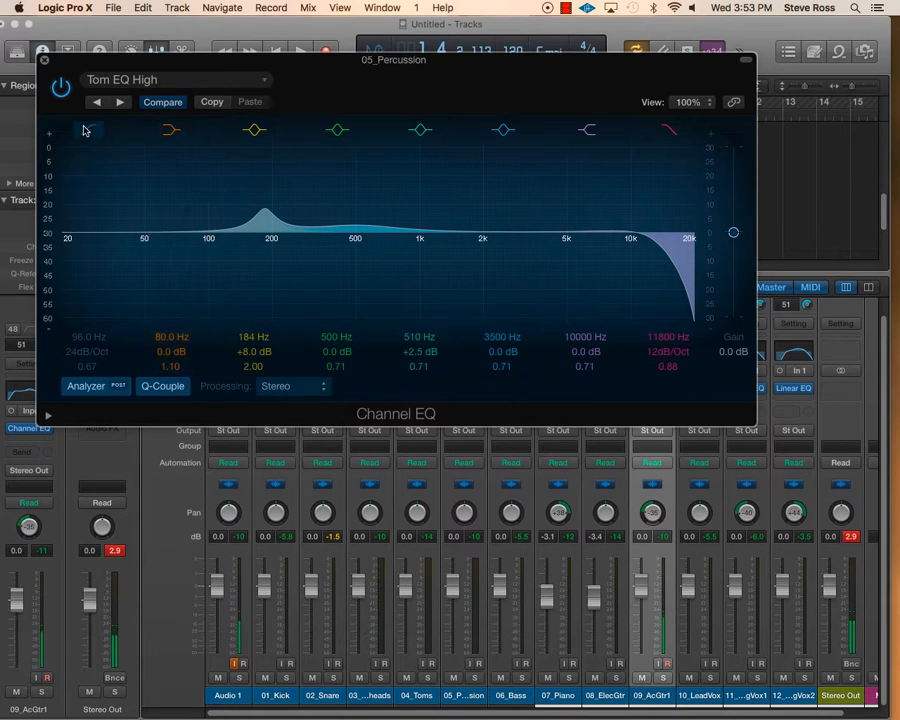
{"action": "left_click", "coordinate": [87, 130]}
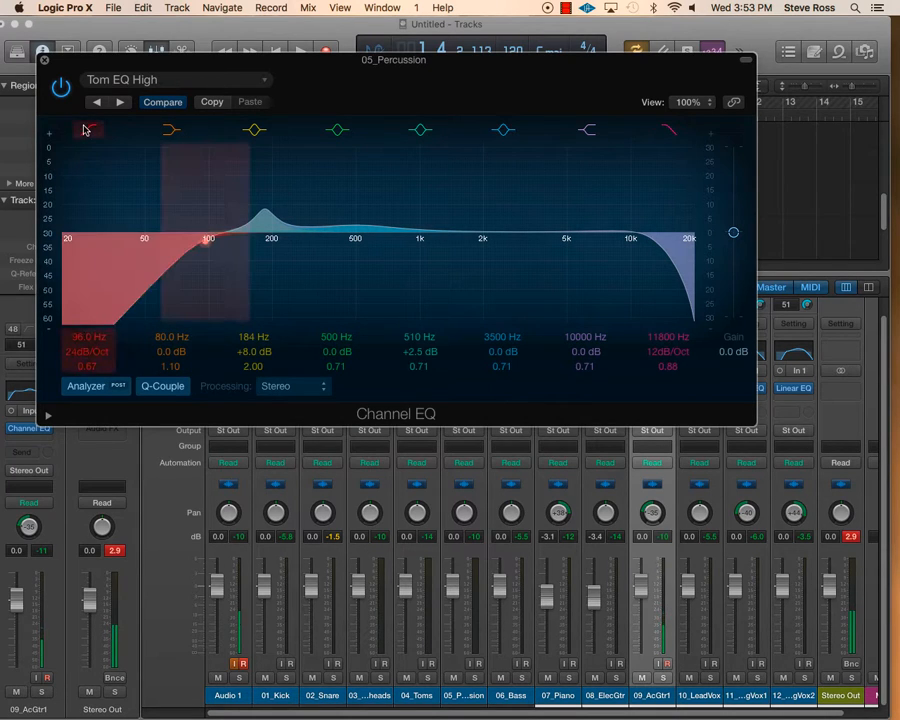
{"action": "left_click", "coordinate": [667, 131]}
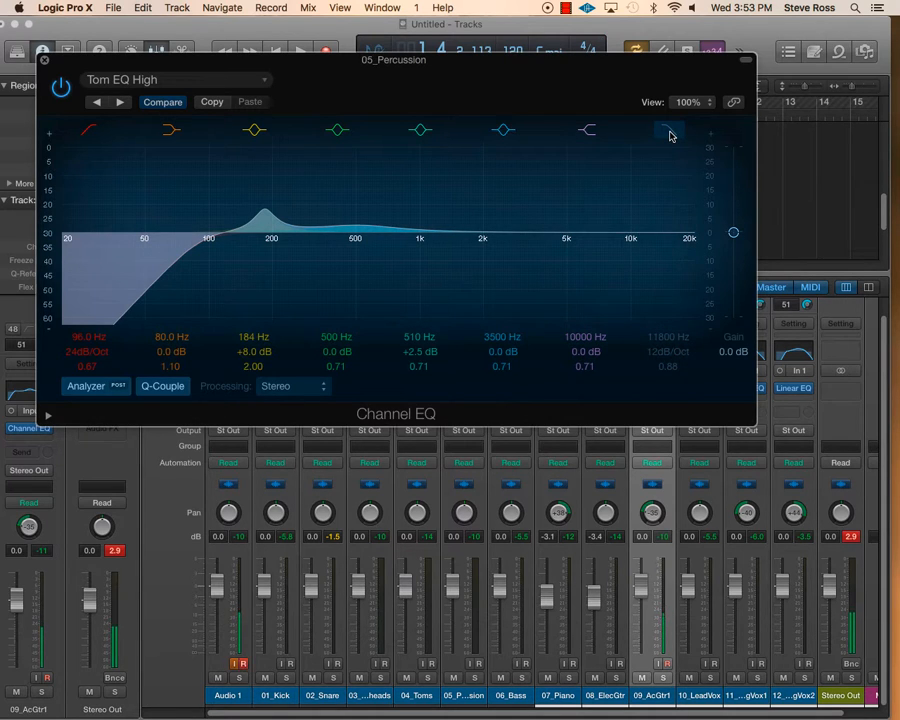
{"action": "left_click", "coordinate": [668, 132]}
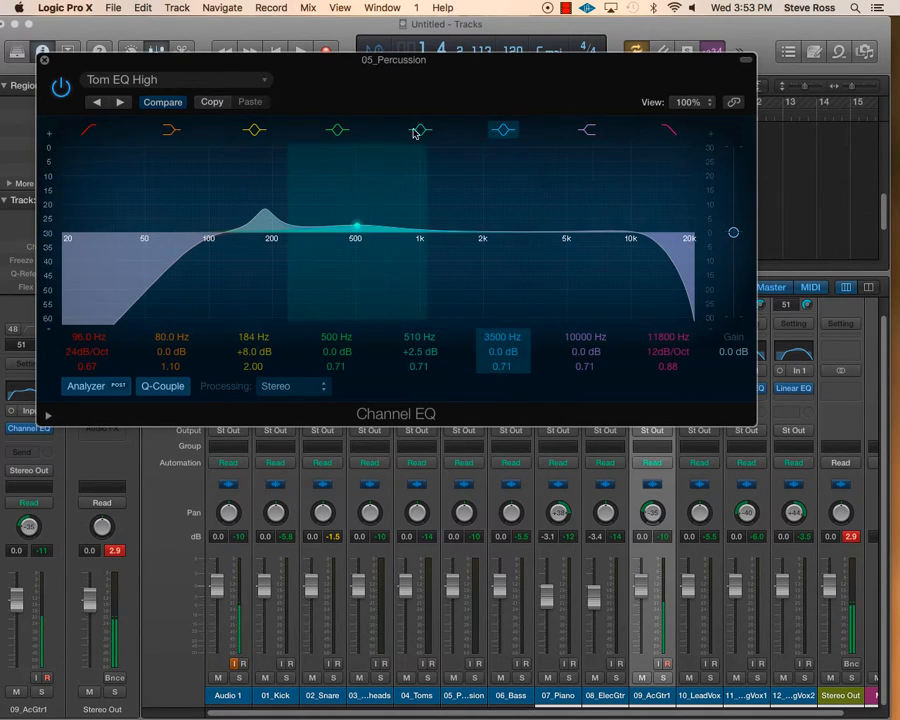
{"action": "left_click", "coordinate": [255, 132]}
{"action": "left_click", "coordinate": [255, 132]}
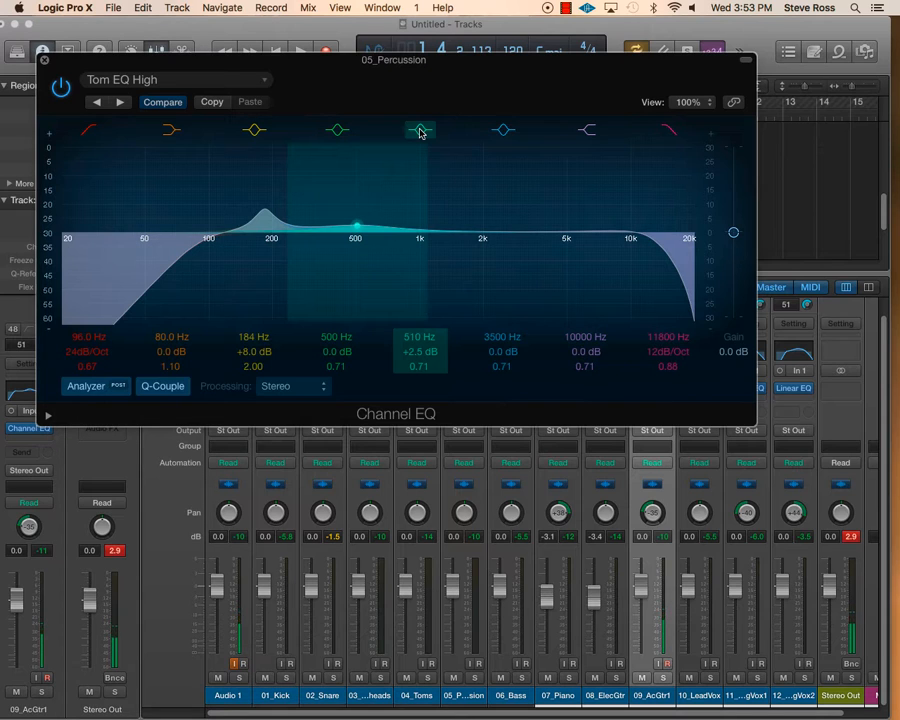
{"action": "left_click", "coordinate": [173, 133]}
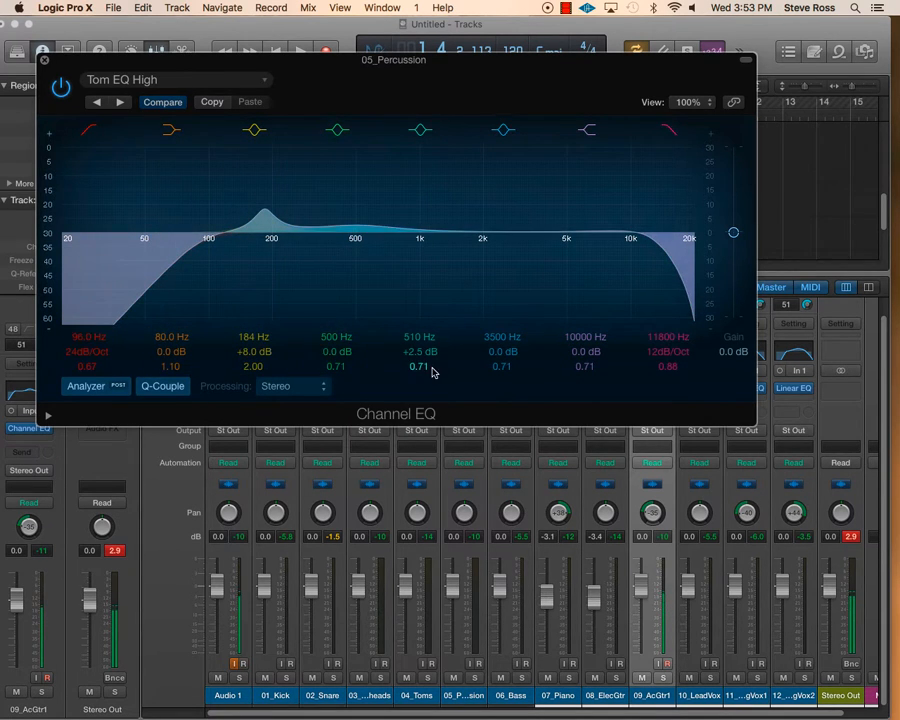
Step: Turn off the analyzer in the percussion EQ, play the song briefly with the window moved clear of the tracks, and close the window
{"action": "left_click_drag", "start_coordinate": [340, 62], "coordinate": [366, 60]}
{"action": "left_click", "coordinate": [119, 382]}
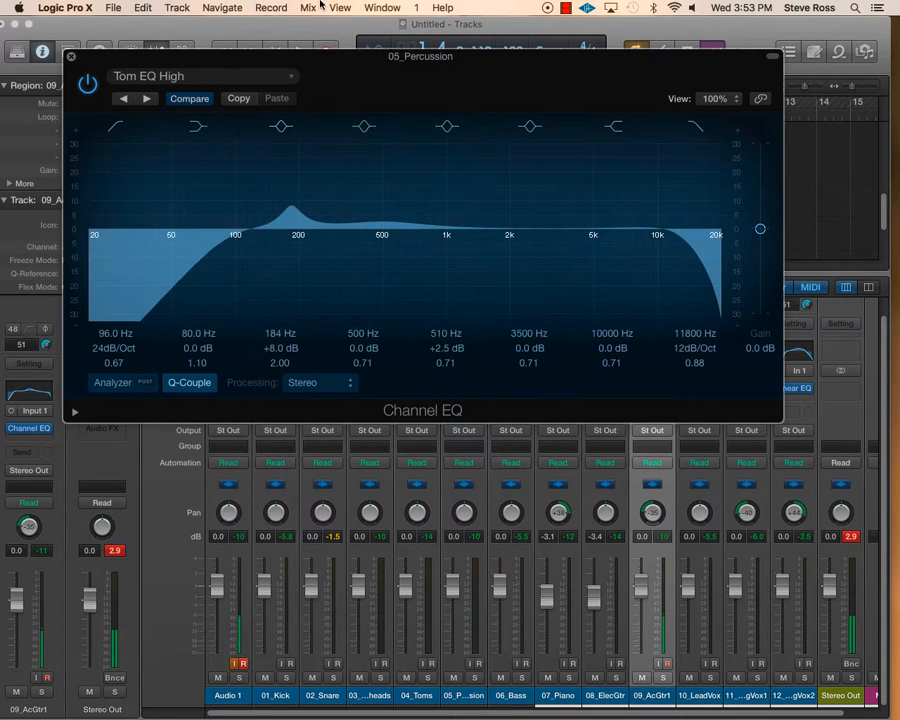
{"action": "left_click_drag", "start_coordinate": [239, 60], "coordinate": [310, 255]}
{"action": "key", "text": "space"}
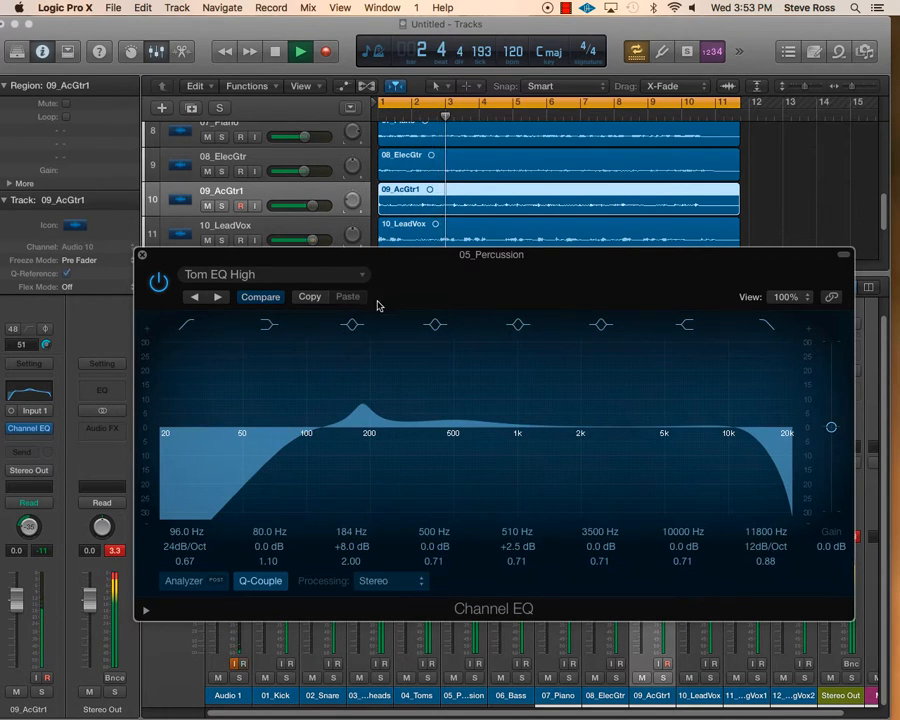
{"action": "key", "text": "space"}
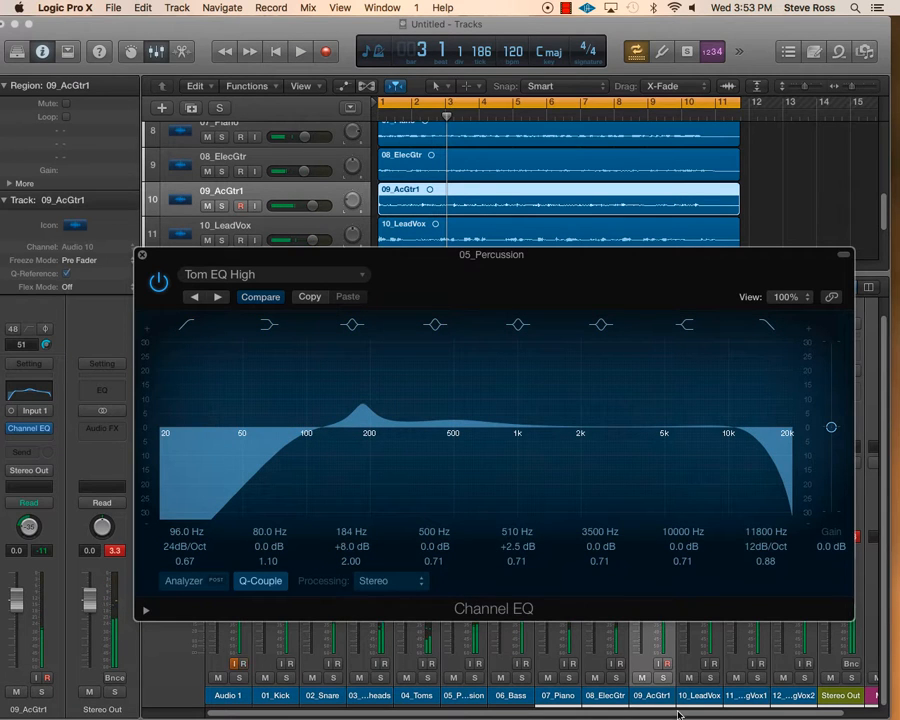
{"action": "left_click", "coordinate": [143, 258]}
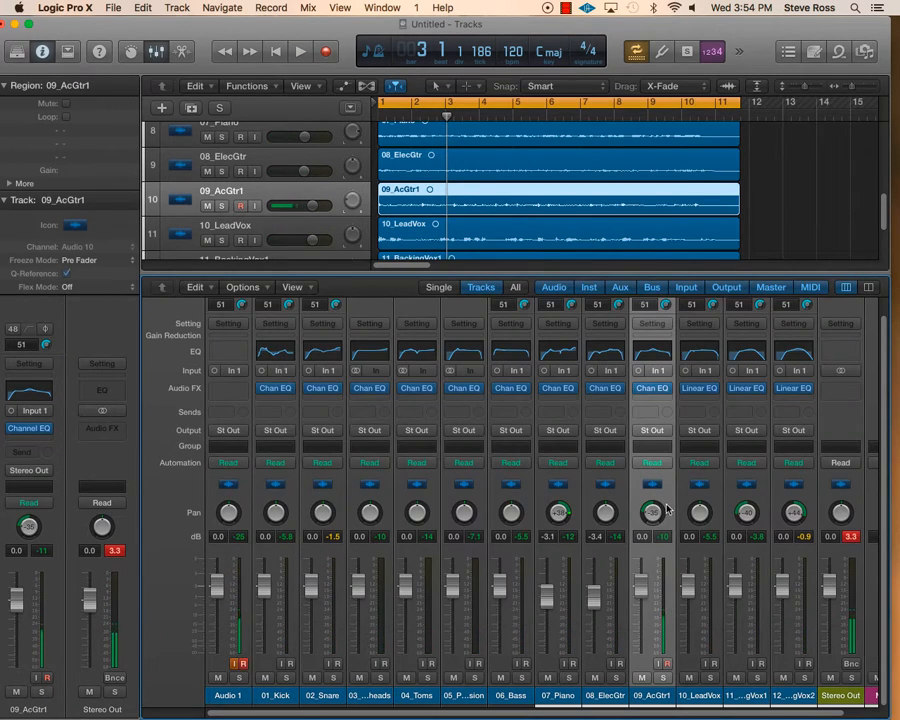
Step: Open the Channel EQ of 09_AcGtr1, turn on its analyzer and play the song
{"action": "left_click", "coordinate": [652, 389]}
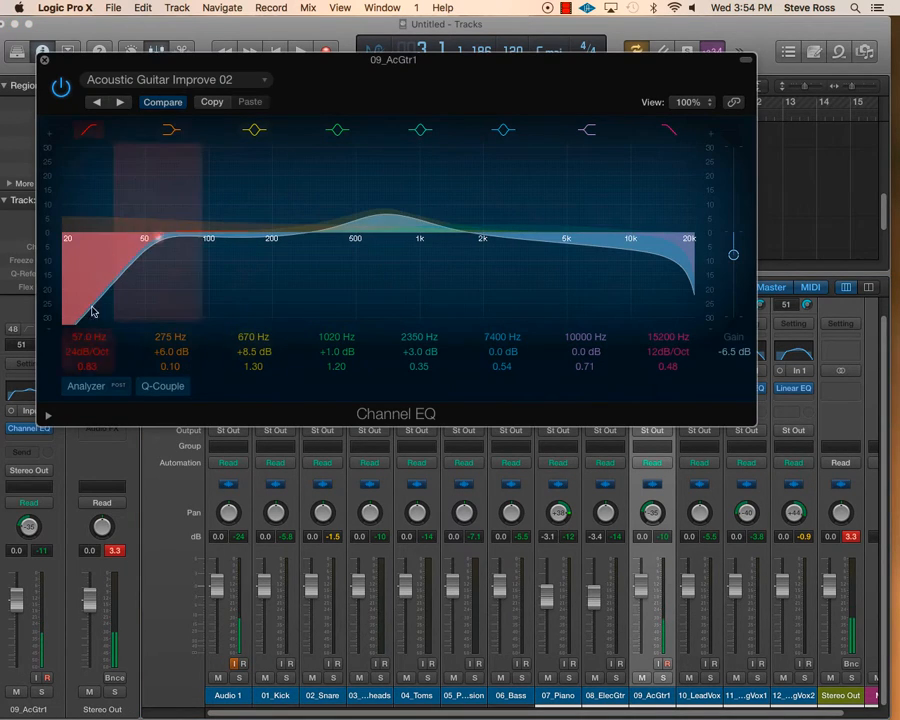
{"action": "left_click", "coordinate": [88, 386]}
{"action": "key", "text": "space"}
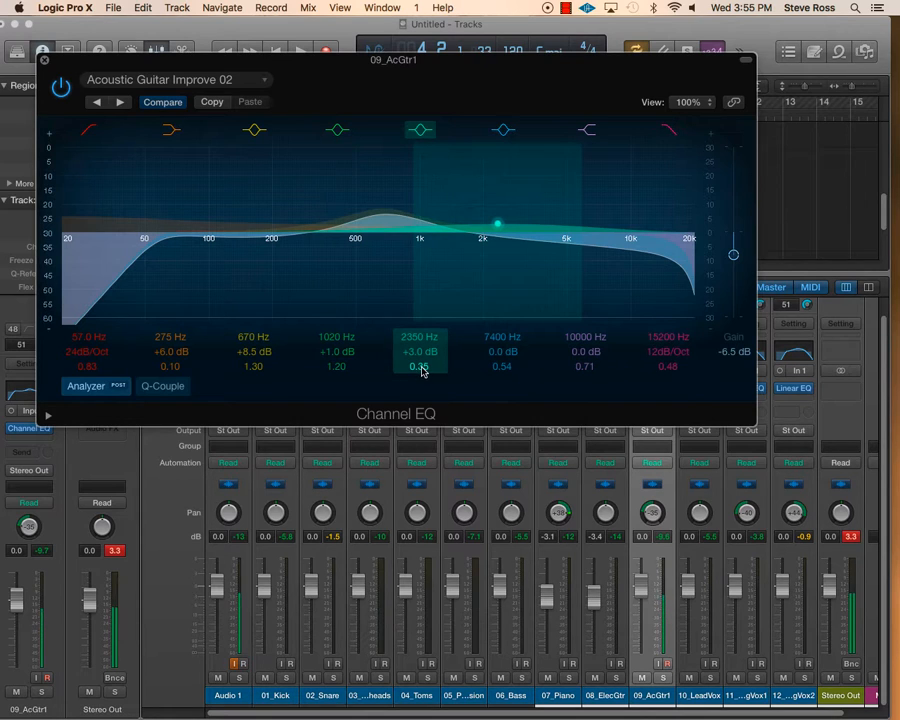
Step: Set the acoustic guitar EQ's Q to 7.30 for the 1020 Hz band, 0.10 for the 2350 Hz band and 2.10 for the 670 Hz band
{"action": "double_click", "coordinate": [342, 368]}
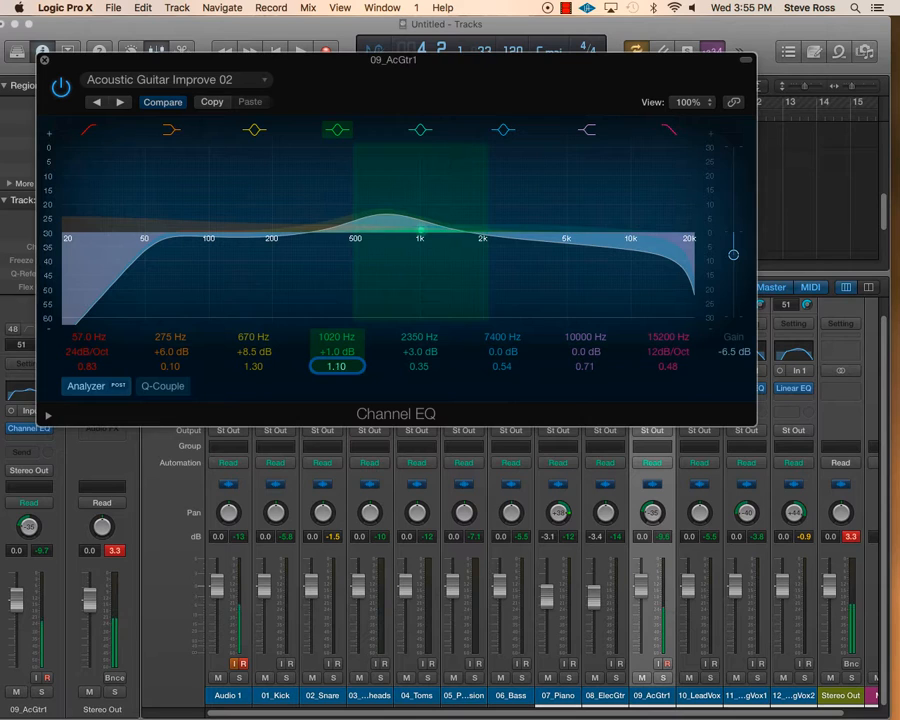
{"action": "mouse_move", "coordinate": [336, 366]}
{"action": "left_mouse_down"}
{"action": "mouse_move", "coordinate": [336, 394]}
{"action": "mouse_move", "coordinate": [336, 350]}
{"action": "mouse_move", "coordinate": [336, 359]}
{"action": "left_mouse_up"}
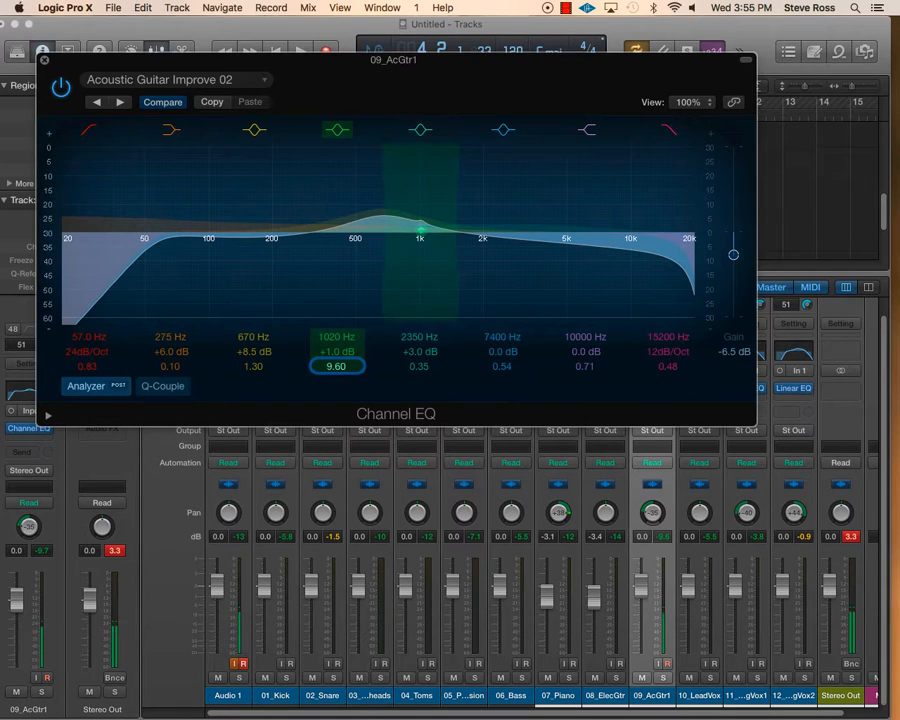
{"action": "left_click", "coordinate": [423, 367]}
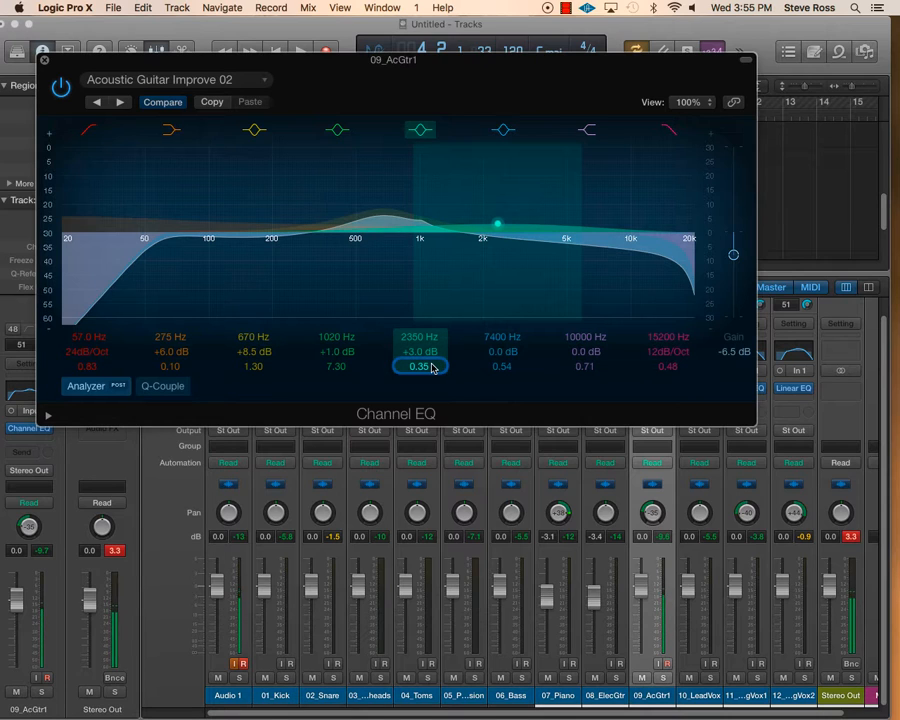
{"action": "left_click_drag", "start_coordinate": [432, 368], "coordinate": [432, 383]}
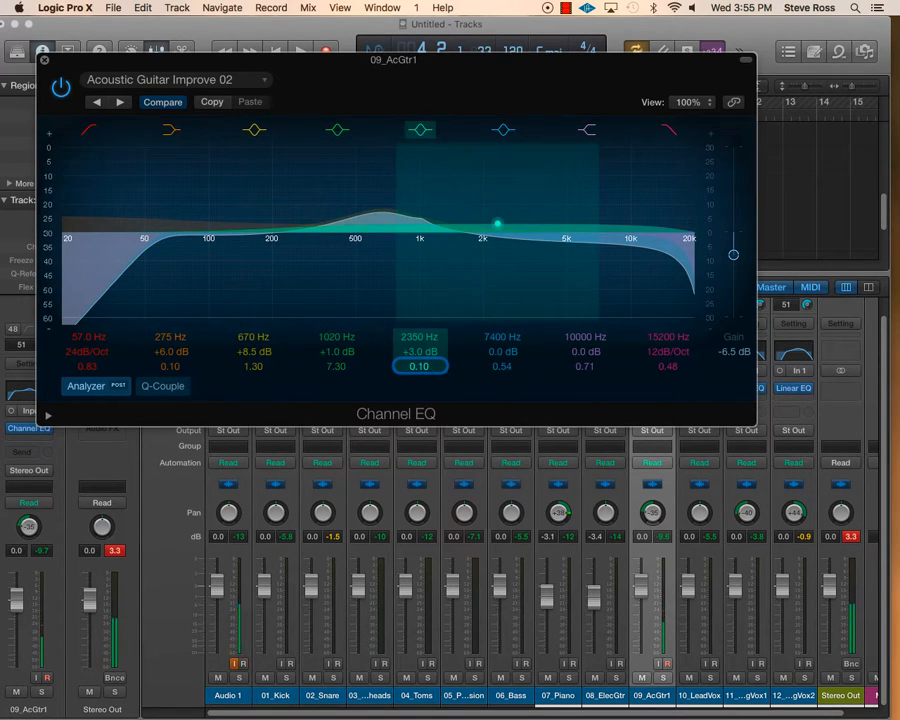
{"action": "mouse_move", "coordinate": [419, 366]}
{"action": "left_mouse_down"}
{"action": "mouse_move", "coordinate": [419, 280]}
{"action": "mouse_move", "coordinate": [419, 366]}
{"action": "left_mouse_up"}
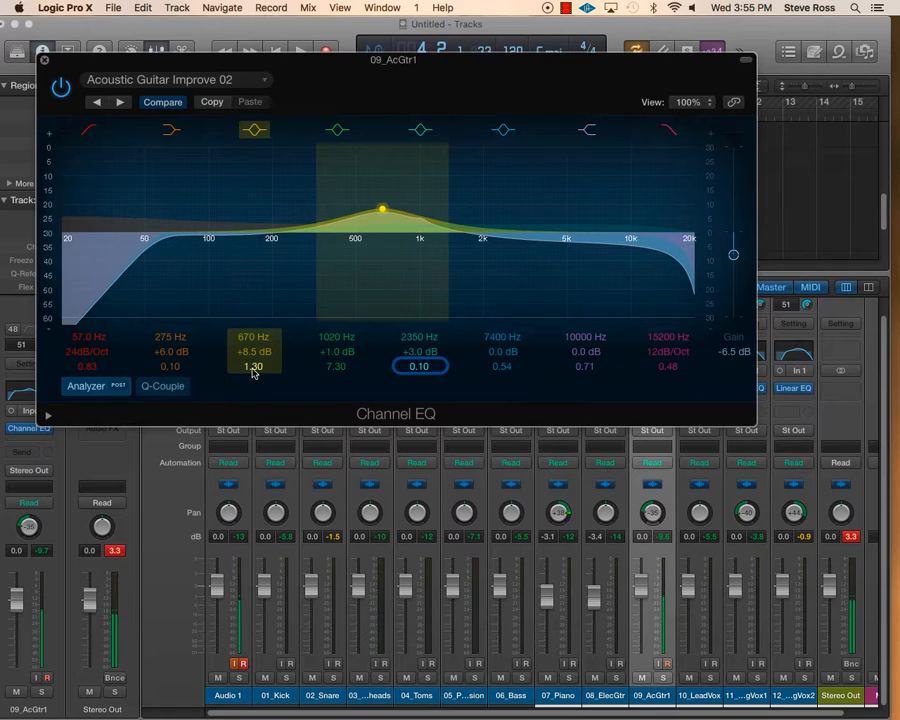
{"action": "mouse_move", "coordinate": [253, 373]}
{"action": "left_mouse_down"}
{"action": "mouse_move", "coordinate": [253, 290]}
{"action": "mouse_move", "coordinate": [253, 383]}
{"action": "mouse_move", "coordinate": [253, 345]}
{"action": "mouse_move", "coordinate": [253, 353]}
{"action": "left_mouse_up"}
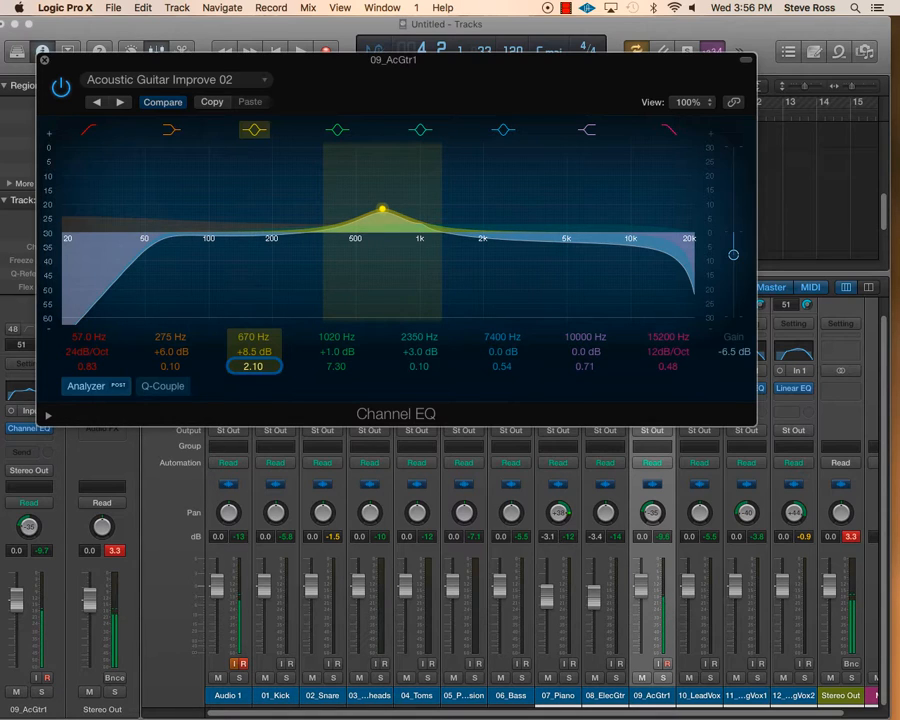
Step: Switch the low-cut and 670 Hz bands of the acoustic guitar EQ off and on to compare the curve
{"action": "left_click", "coordinate": [88, 131]}
{"action": "left_click", "coordinate": [88, 131]}
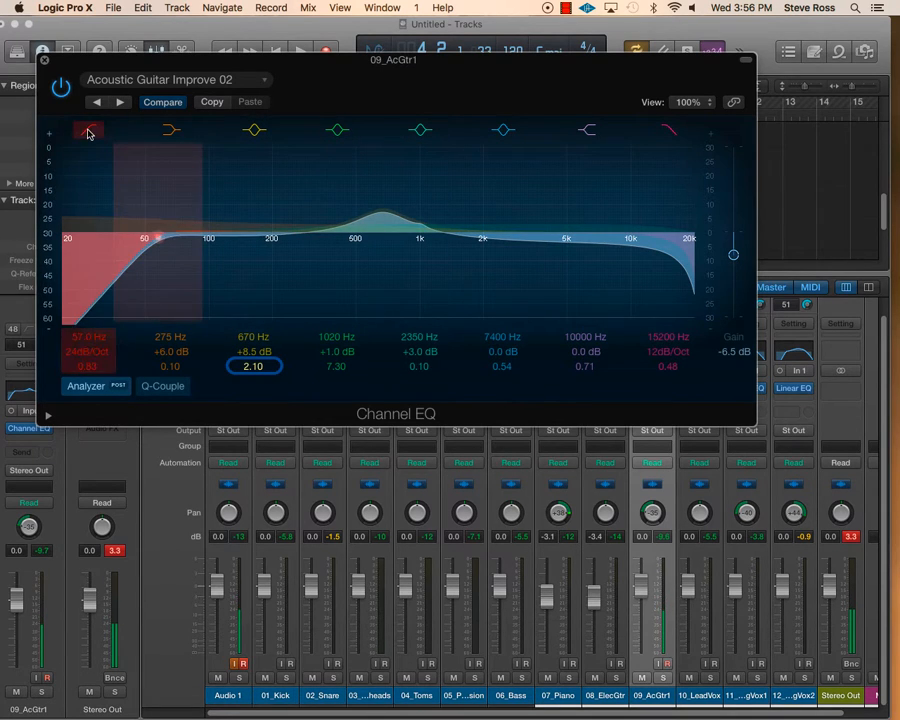
{"action": "left_click", "coordinate": [255, 130]}
{"action": "left_click", "coordinate": [256, 132]}
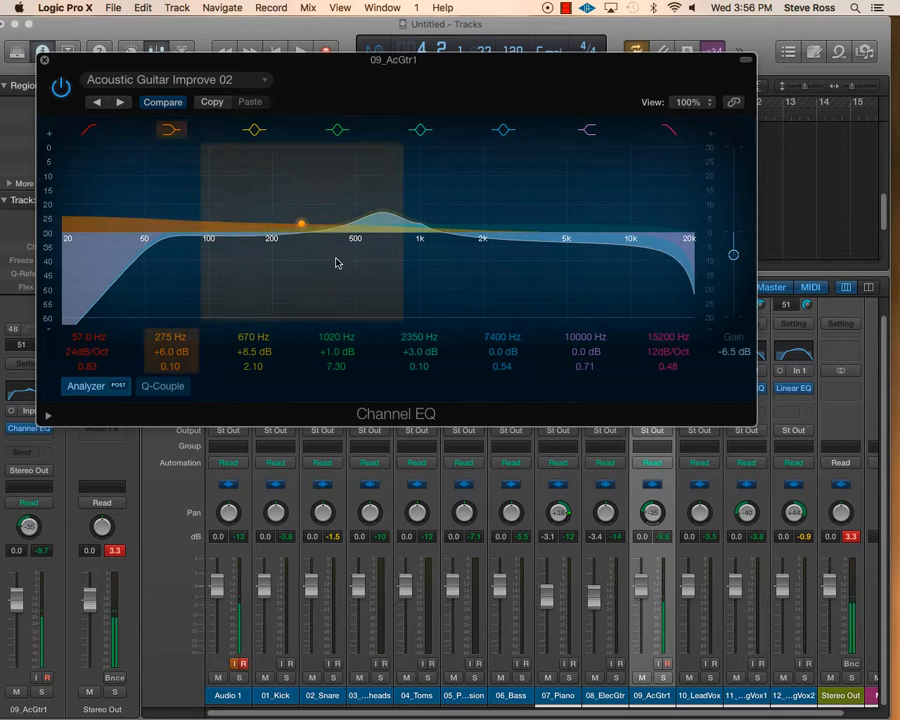
Step: Play the song briefly to watch the acoustic guitar's spectrum in the analyzer, and close the EQ window
{"action": "key", "text": "space"}
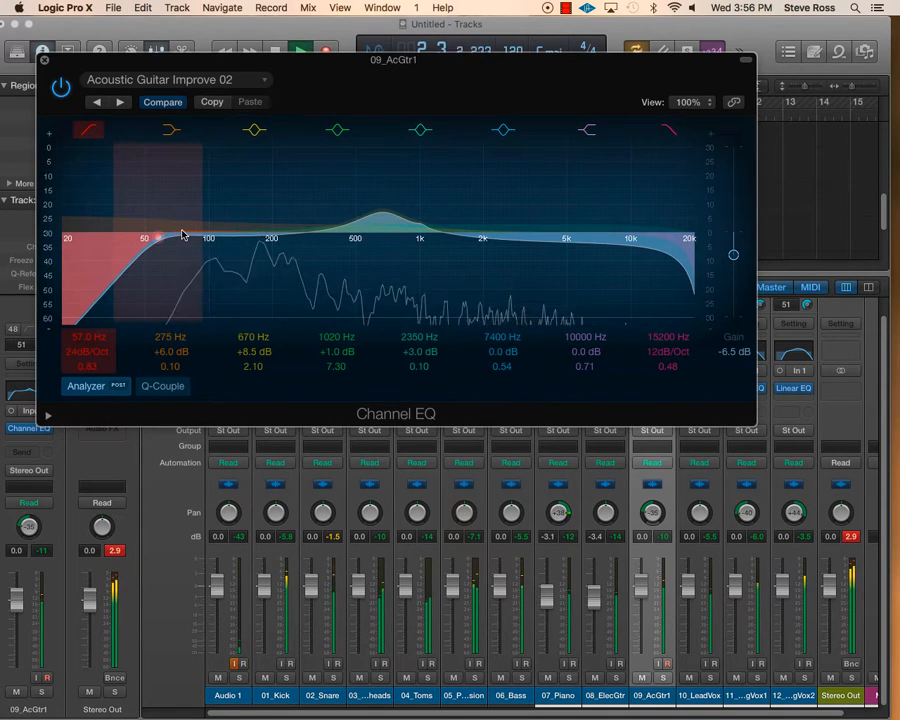
{"action": "key", "text": "space"}
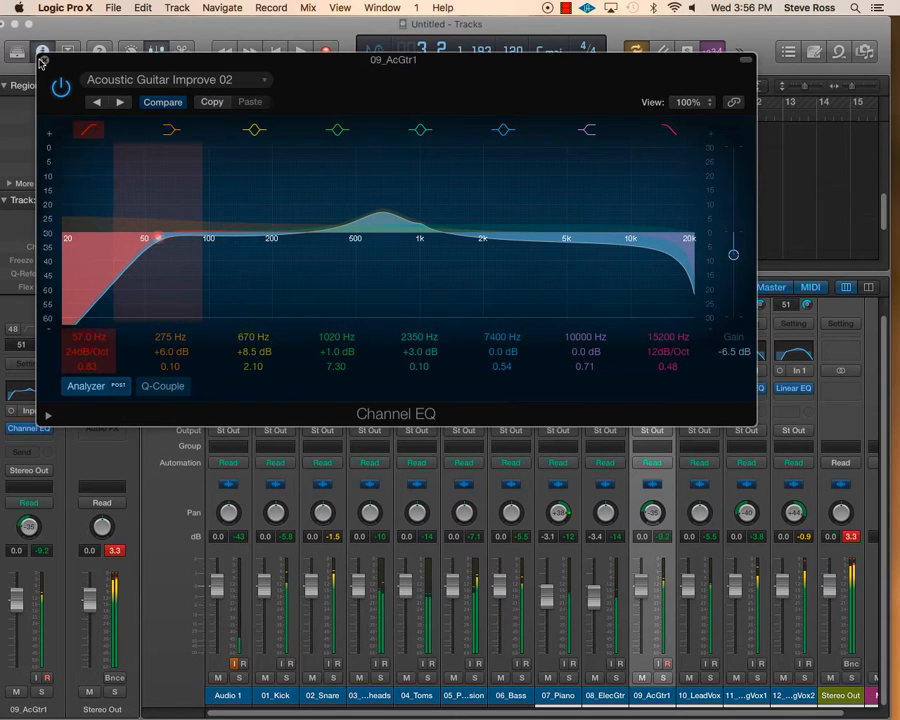
{"action": "left_click", "coordinate": [45, 62]}
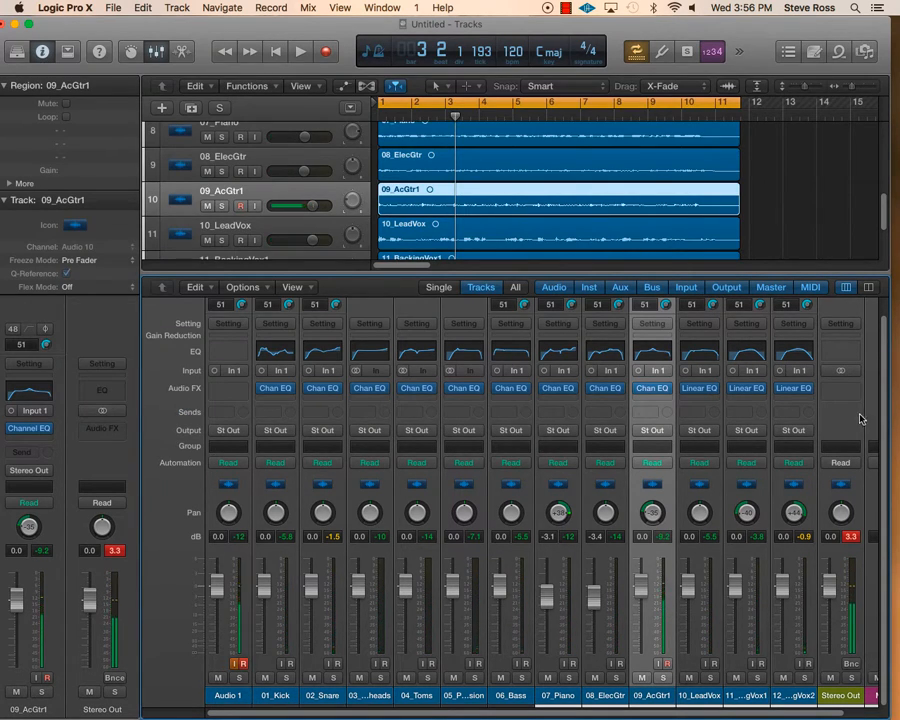
Step: Insert a Channel EQ on the Stereo Out channel strip
{"action": "left_click", "coordinate": [841, 357]}
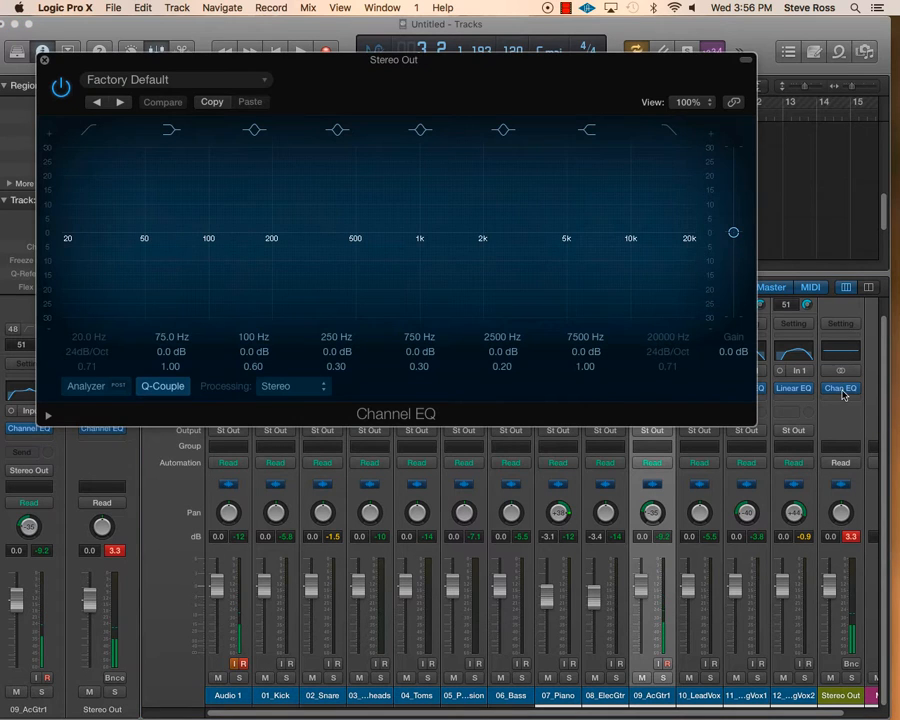
Step: Turn on the analyzer in the Stereo Out EQ and play the song from the start to watch the mix's spectrum
{"action": "left_click", "coordinate": [90, 390]}
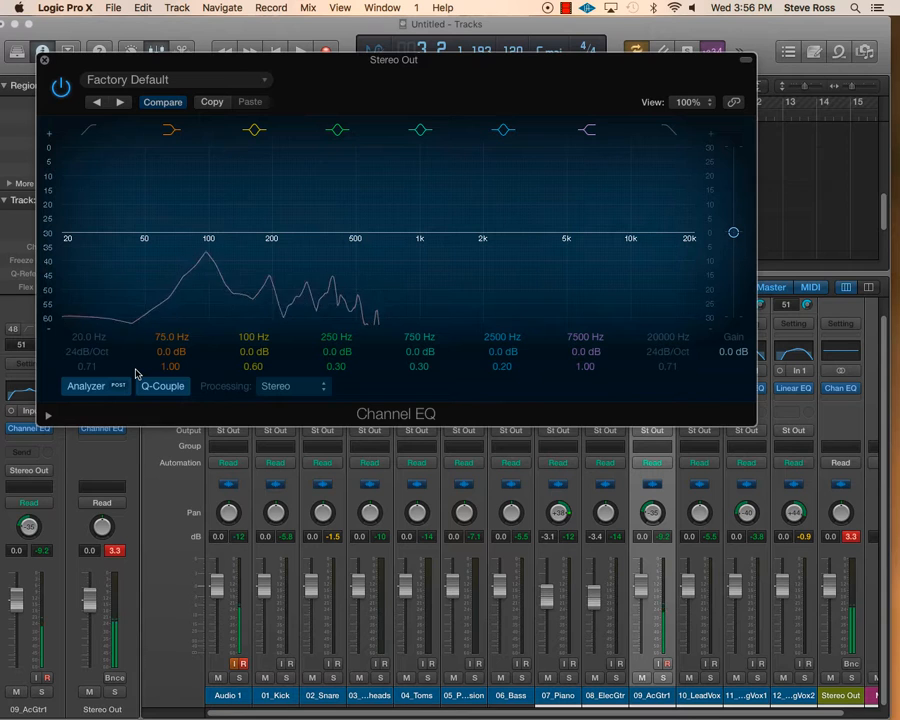
{"action": "key", "text": "space"}
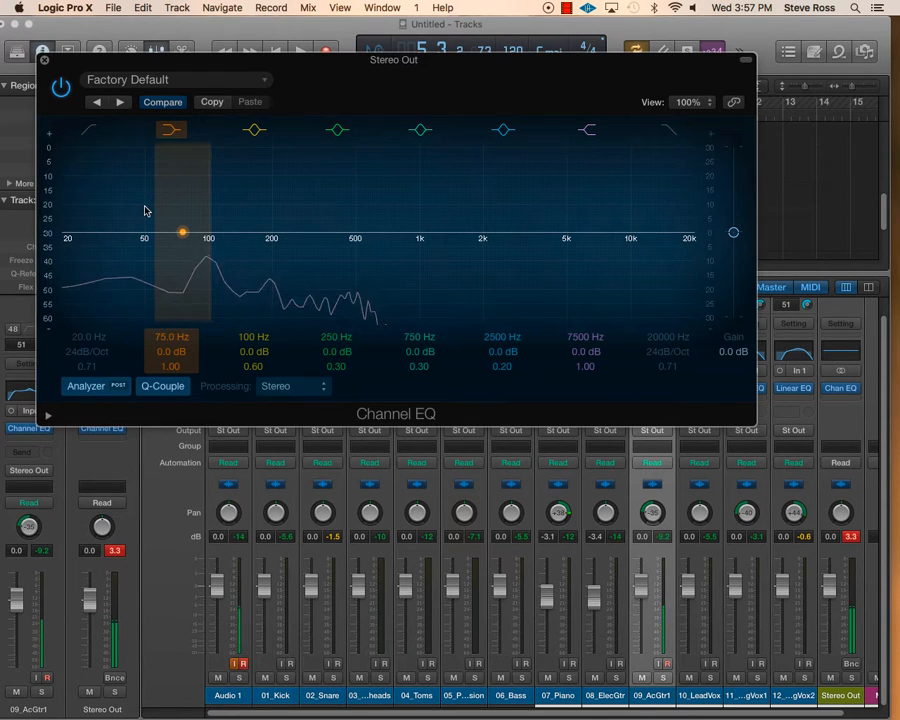
{"action": "key", "text": "space"}
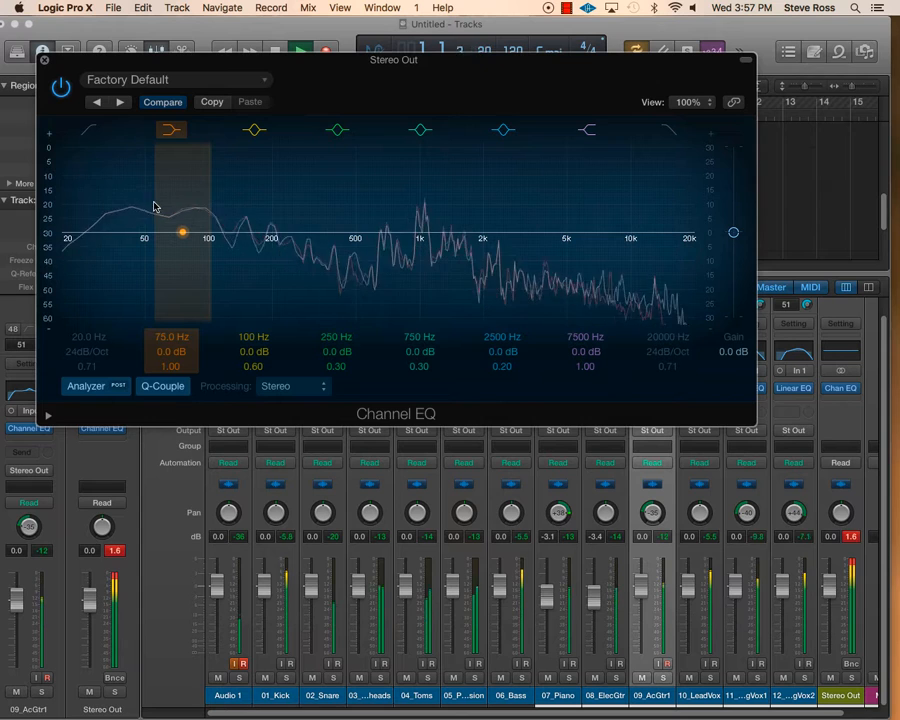
Step: Enable a low cut at 45.5 Hz with a 24 dB/Oct slope and Q 0.98 in the Stereo Out EQ, and bypass the plug-in
{"action": "left_click", "coordinate": [88, 130]}
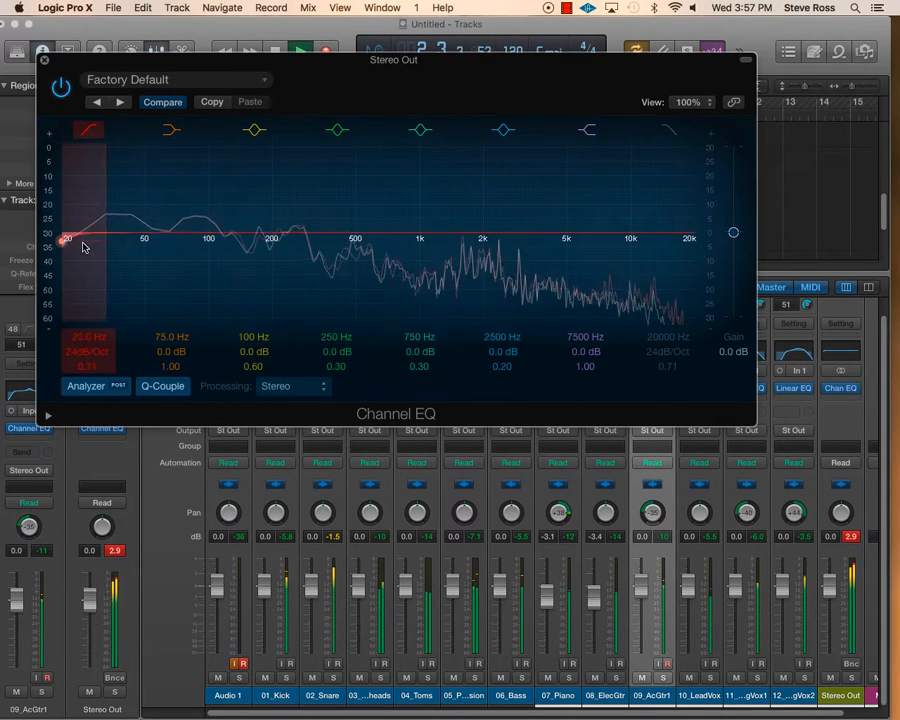
{"action": "left_click_drag", "start_coordinate": [84, 243], "coordinate": [144, 230]}
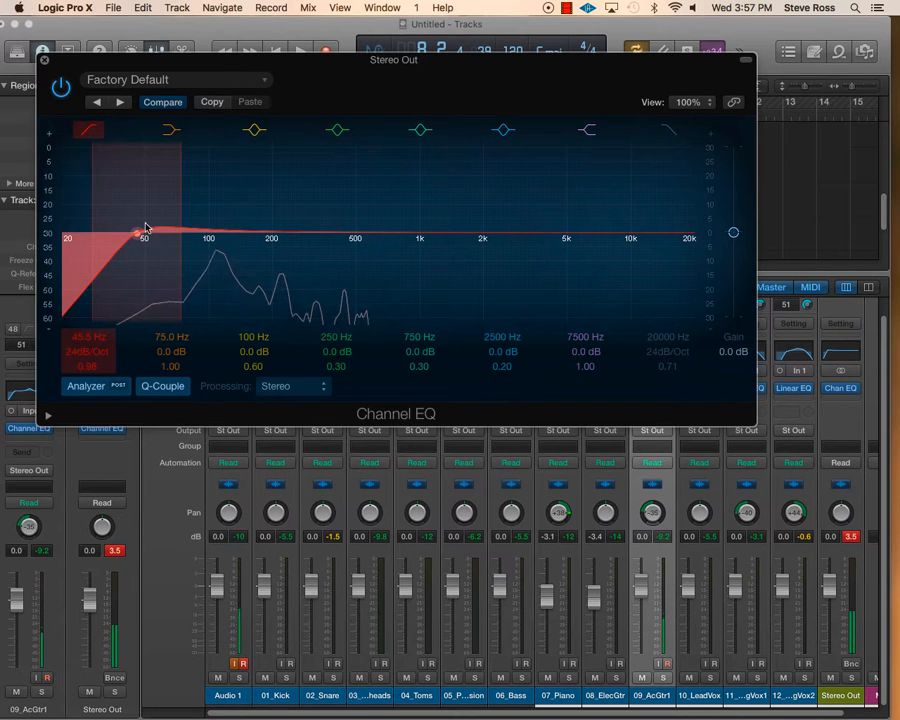
{"action": "left_click", "coordinate": [44, 60]}
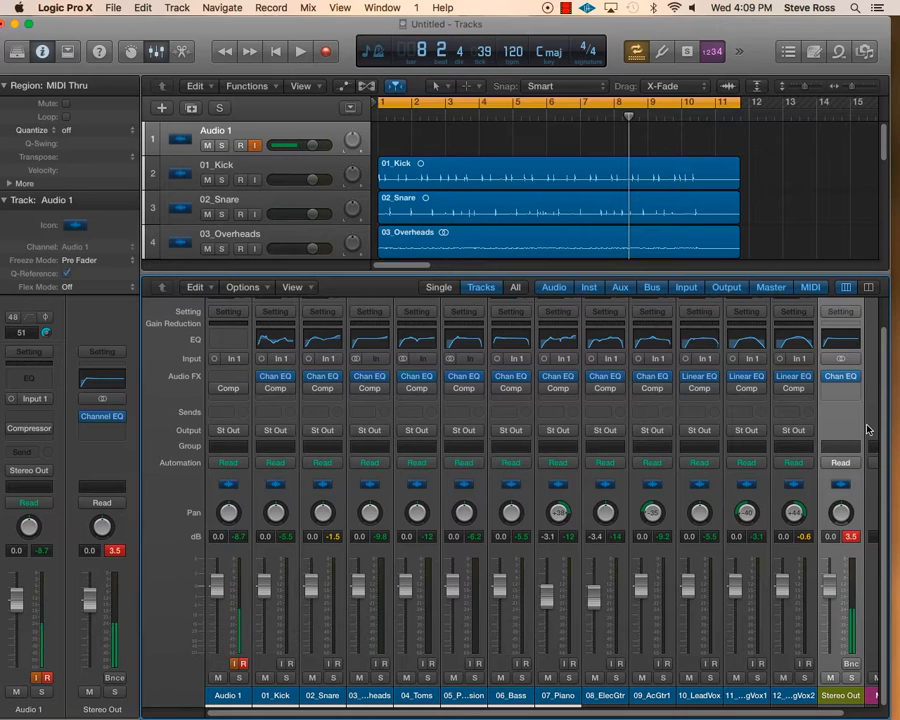
{"action": "left_click", "coordinate": [827, 377]}
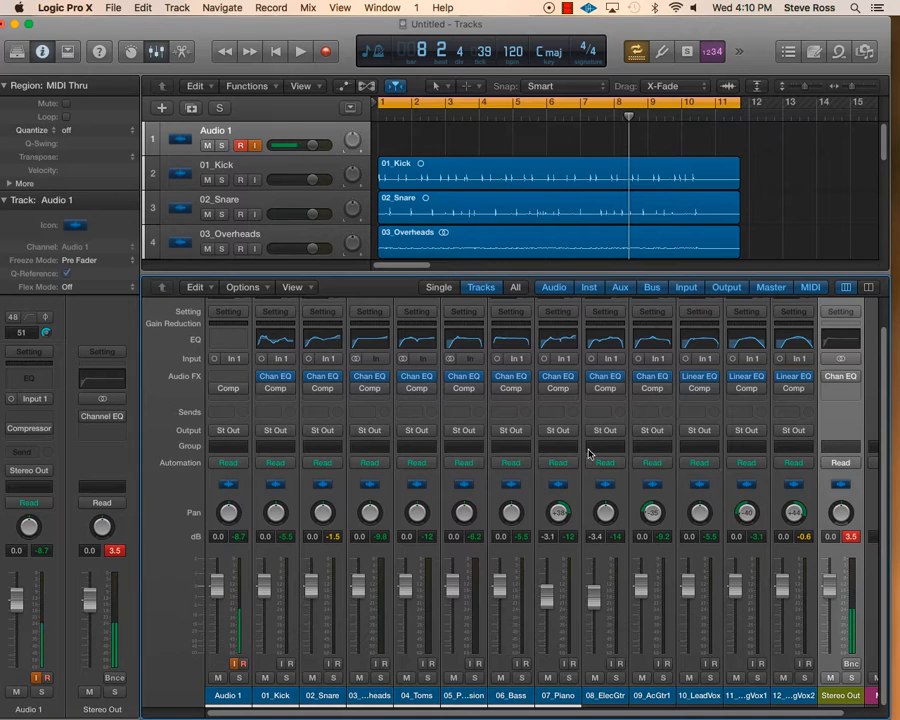
Step: Open the compressor on the Audio 1 channel, switch it to the Platinum Digital model and move its window clear of that channel strip
{"action": "left_click", "coordinate": [228, 390]}
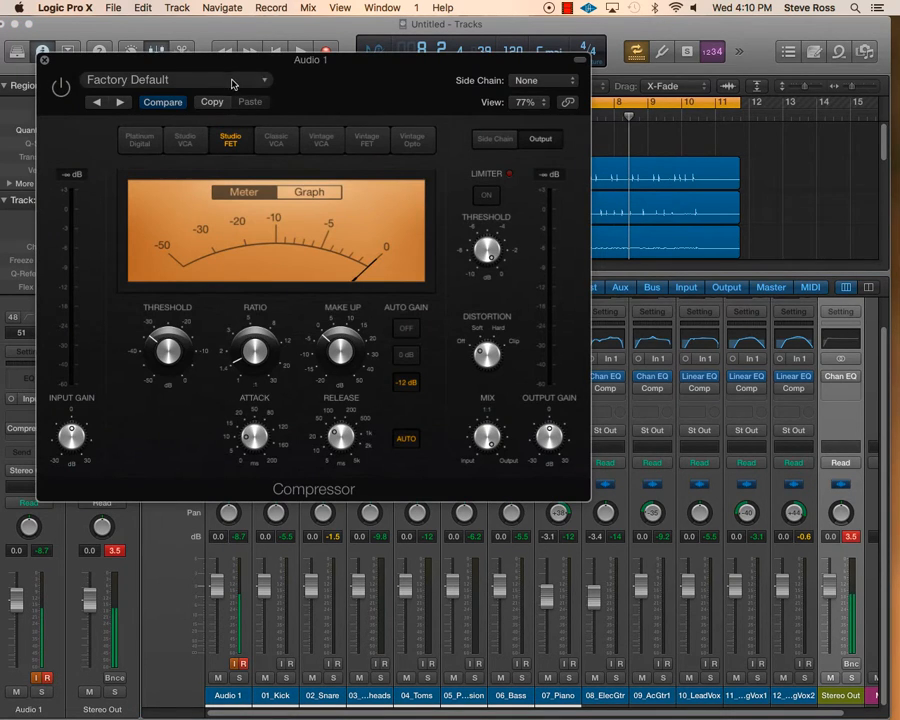
{"action": "left_click_drag", "start_coordinate": [163, 56], "coordinate": [262, 64]}
{"action": "left_click_drag", "start_coordinate": [436, 84], "coordinate": [422, 78]}
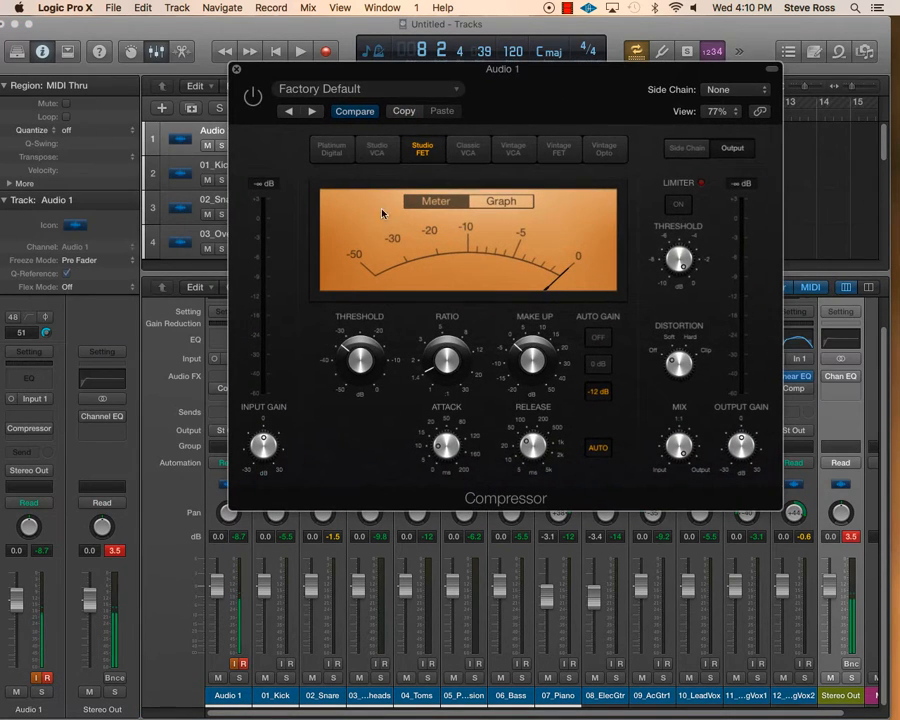
{"action": "left_click", "coordinate": [334, 149]}
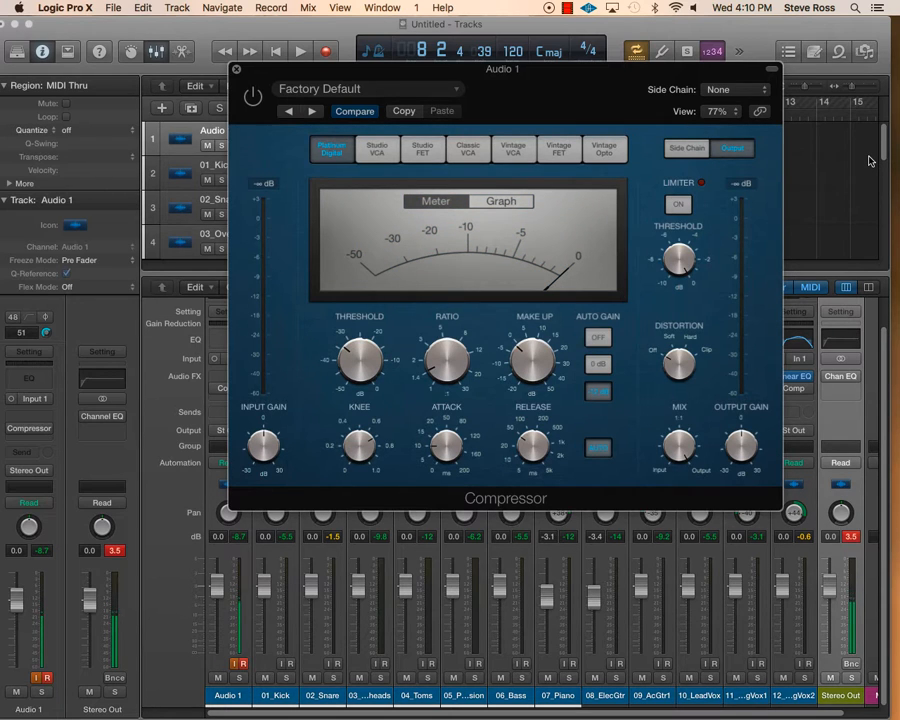
{"action": "left_click_drag", "start_coordinate": [358, 79], "coordinate": [478, 186]}
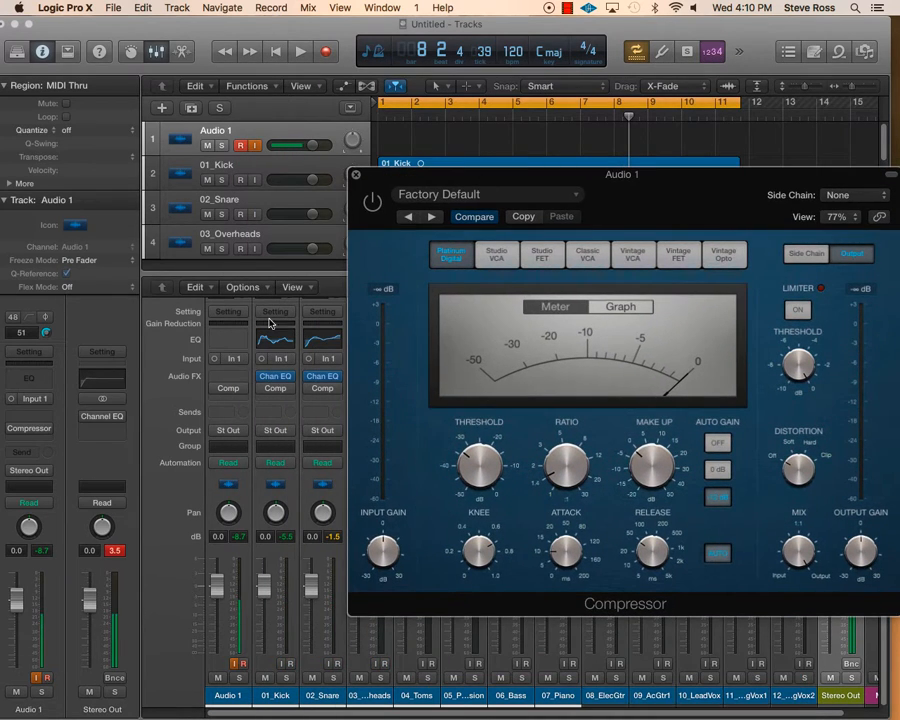
Step: Look up where the mono Compressor sits among the Dynamics plug-ins for Audio 1's insert slot, without changing the plug-in
{"action": "mouse_move", "coordinate": [243, 392]}
{"action": "left_click", "coordinate": [229, 391]}
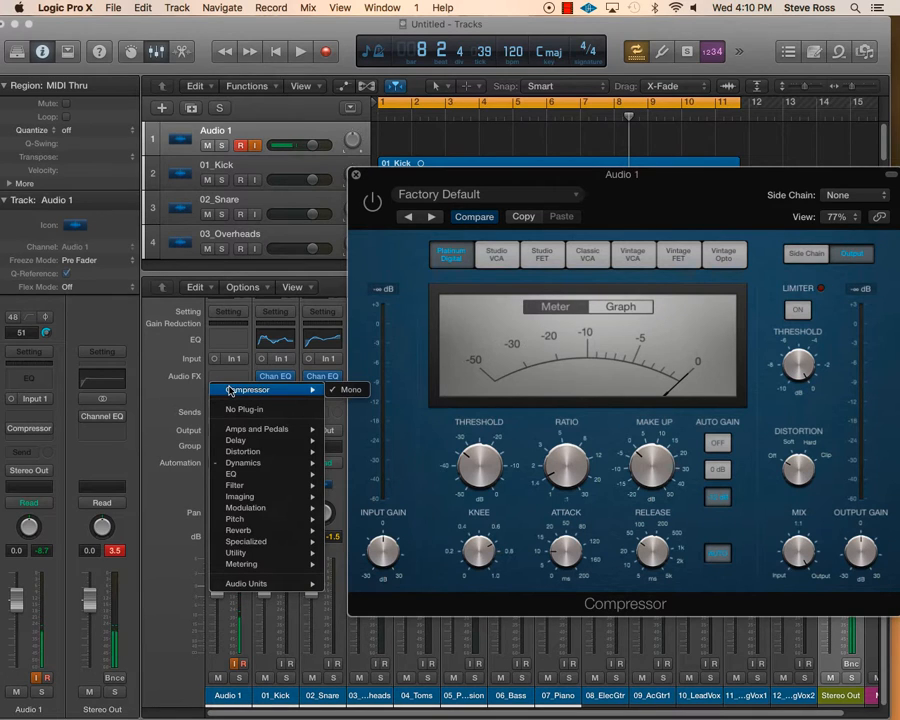
{"action": "mouse_move", "coordinate": [240, 463]}
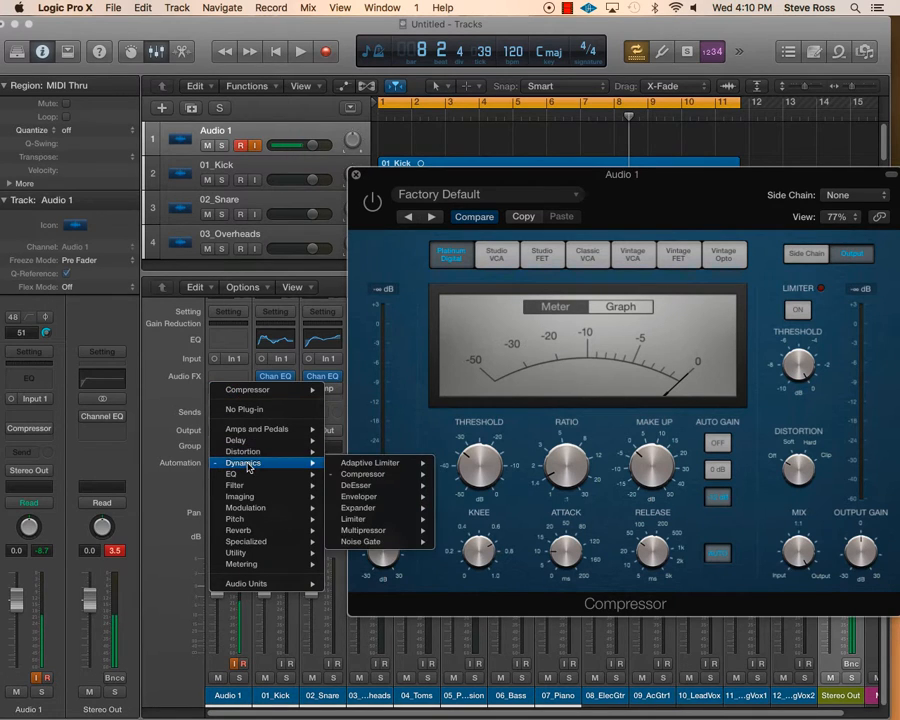
{"action": "mouse_move", "coordinate": [354, 478]}
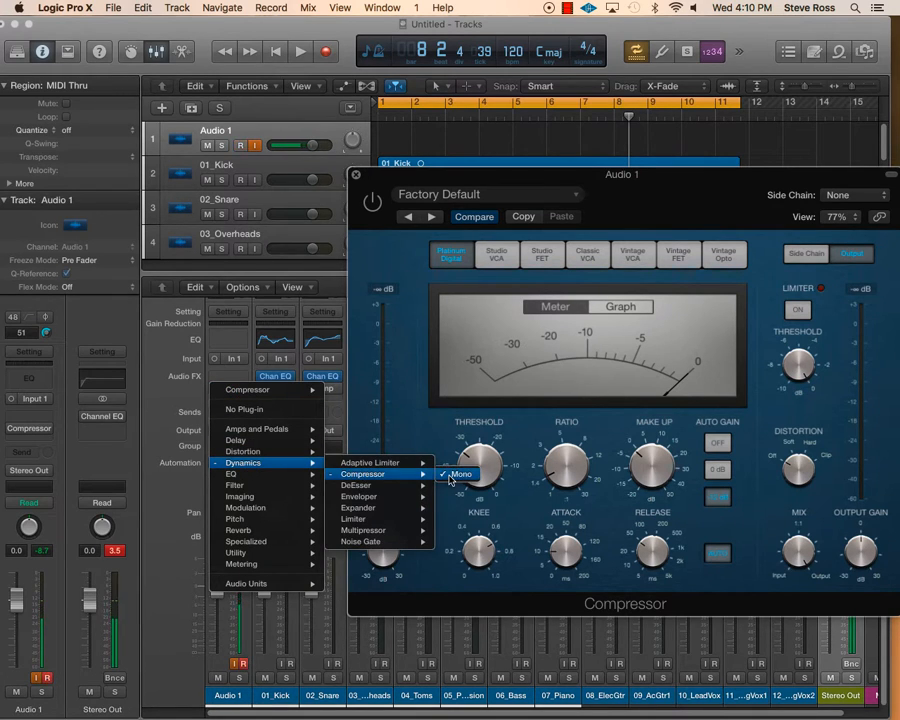
{"action": "left_click", "coordinate": [157, 388]}
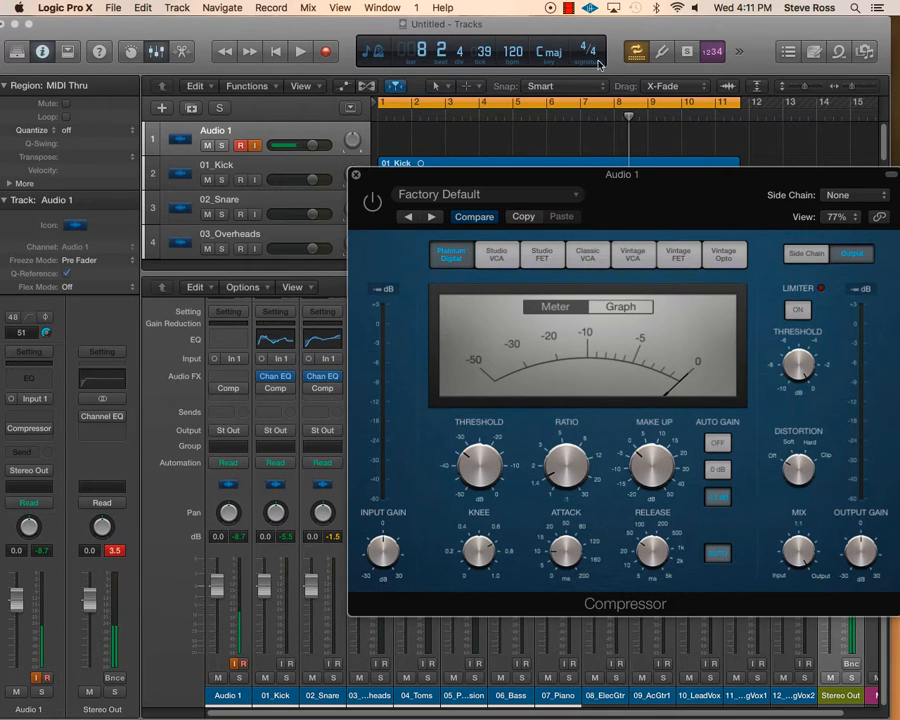
Step: Go through the compressor models from Studio VCA to Vintage Opto to compare their controls
{"action": "left_click_drag", "start_coordinate": [537, 180], "coordinate": [408, 86]}
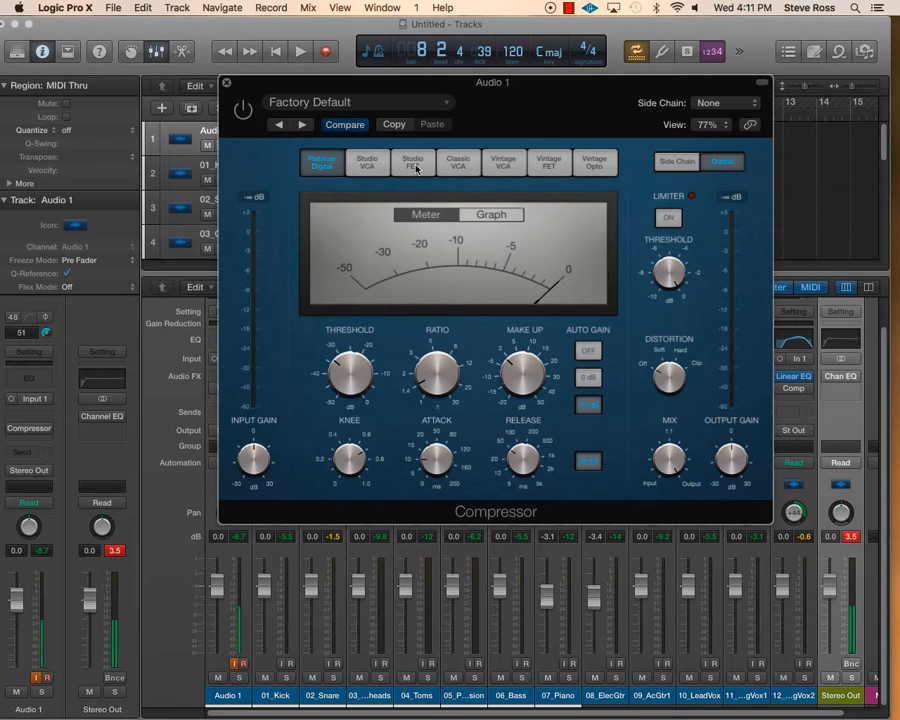
{"action": "left_click", "coordinate": [367, 172]}
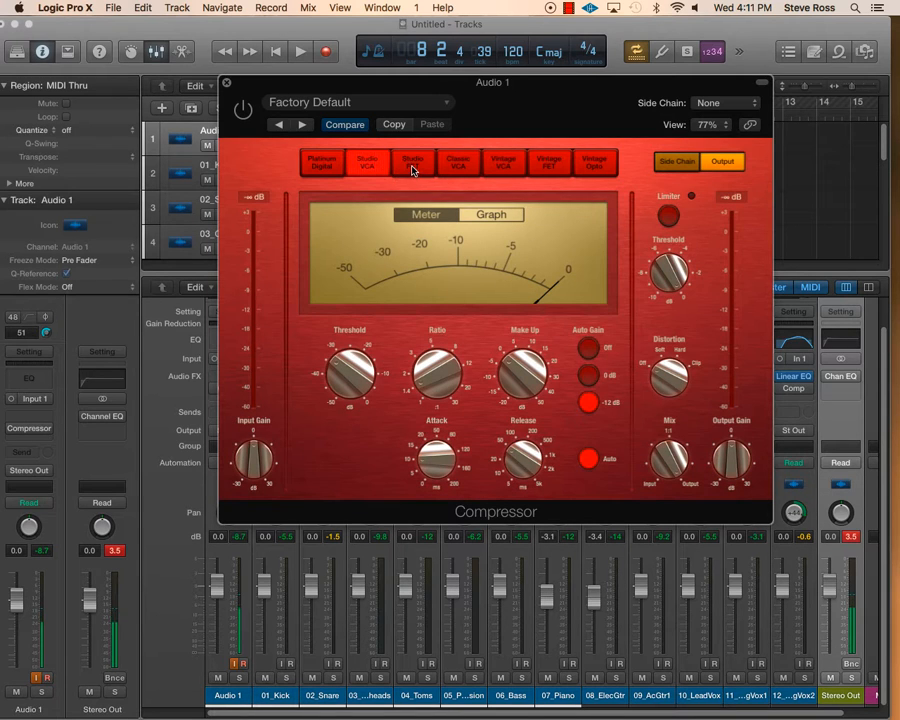
{"action": "left_click", "coordinate": [412, 168]}
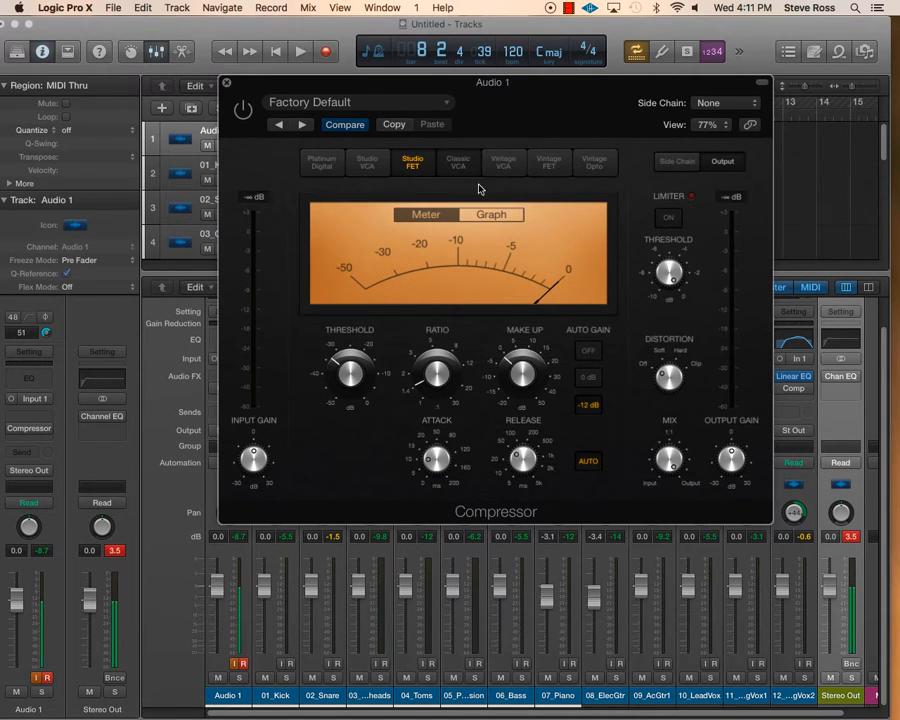
{"action": "left_click", "coordinate": [460, 175]}
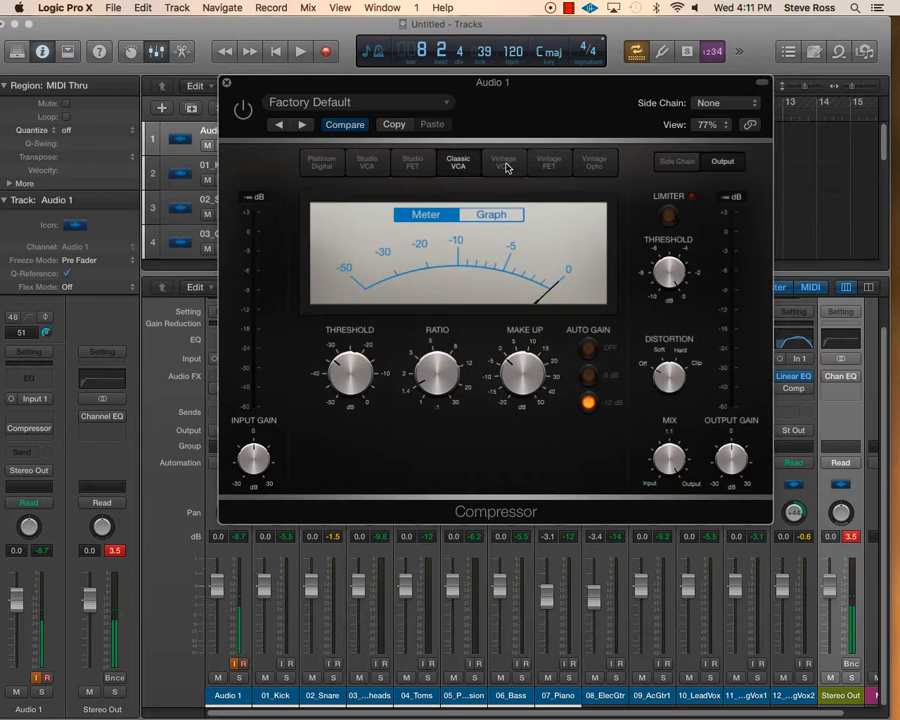
{"action": "left_click", "coordinate": [503, 163]}
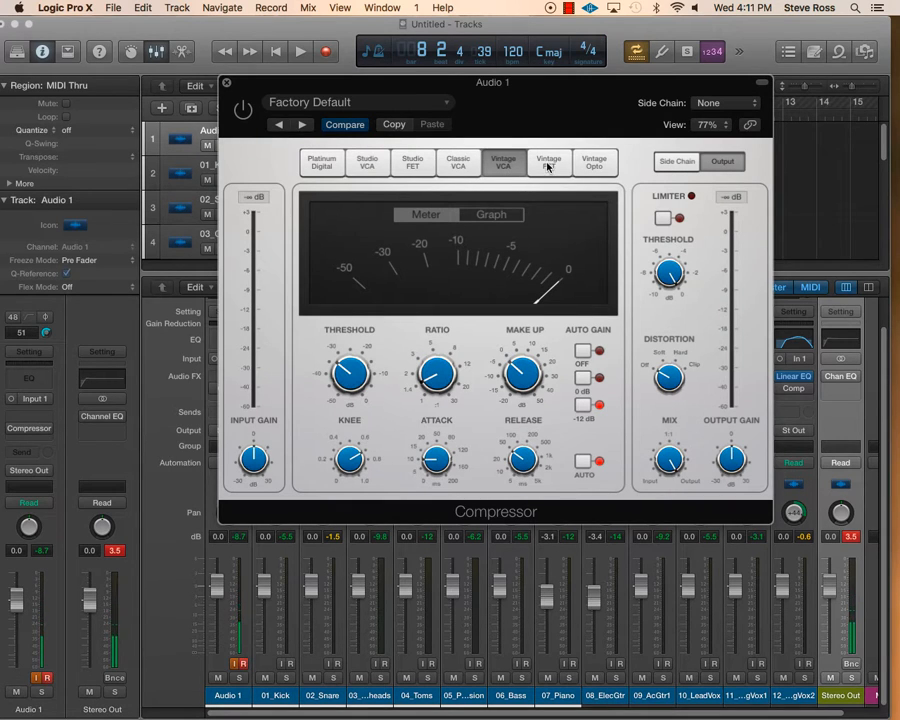
{"action": "left_click", "coordinate": [549, 168]}
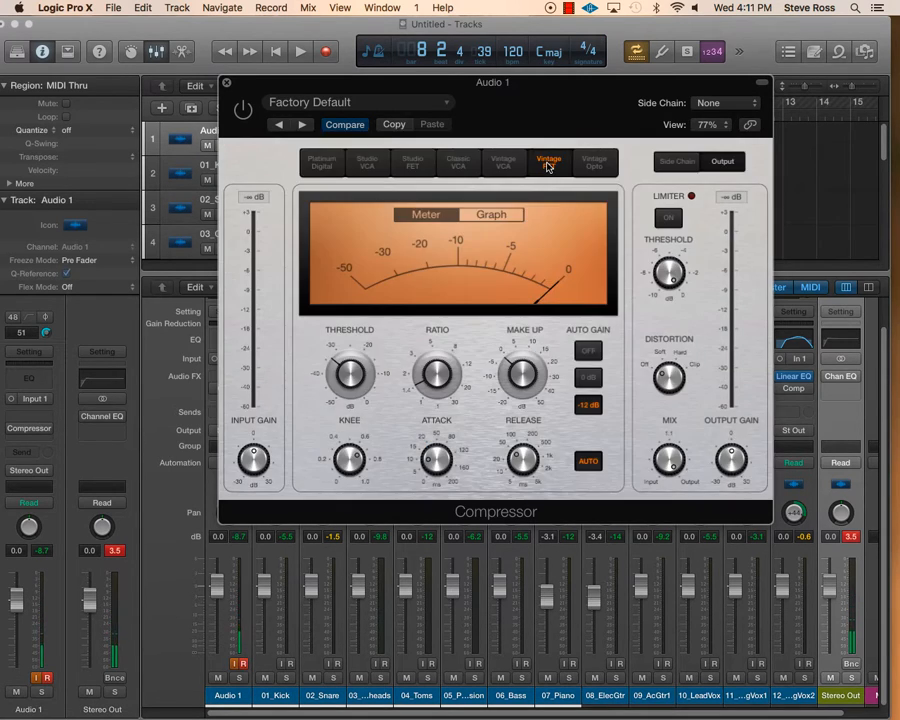
{"action": "left_click", "coordinate": [596, 165]}
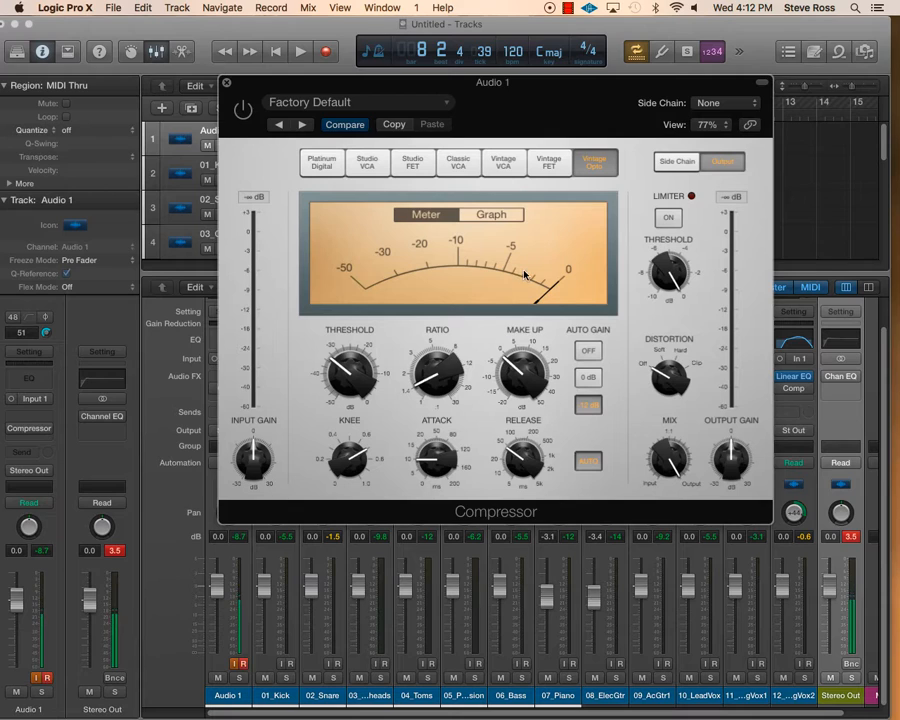
Step: Turn on the Audio 1 compressor, lower its threshold to -44.0 dB to watch the gain reduction, and raise it to -32.0 dB
{"action": "left_click", "coordinate": [243, 112]}
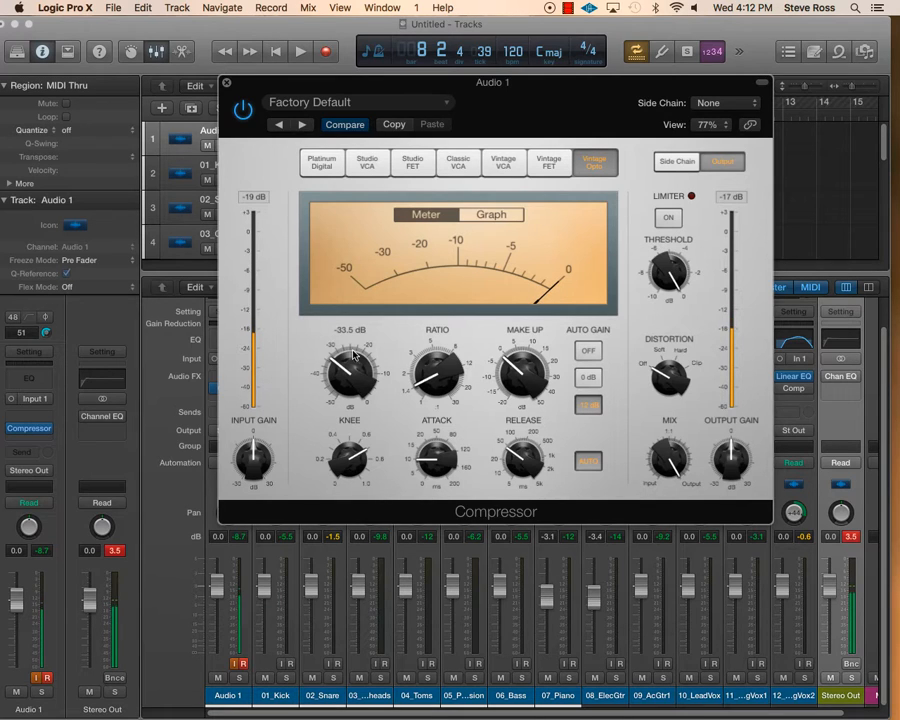
{"action": "left_click_drag", "start_coordinate": [353, 353], "coordinate": [338, 394]}
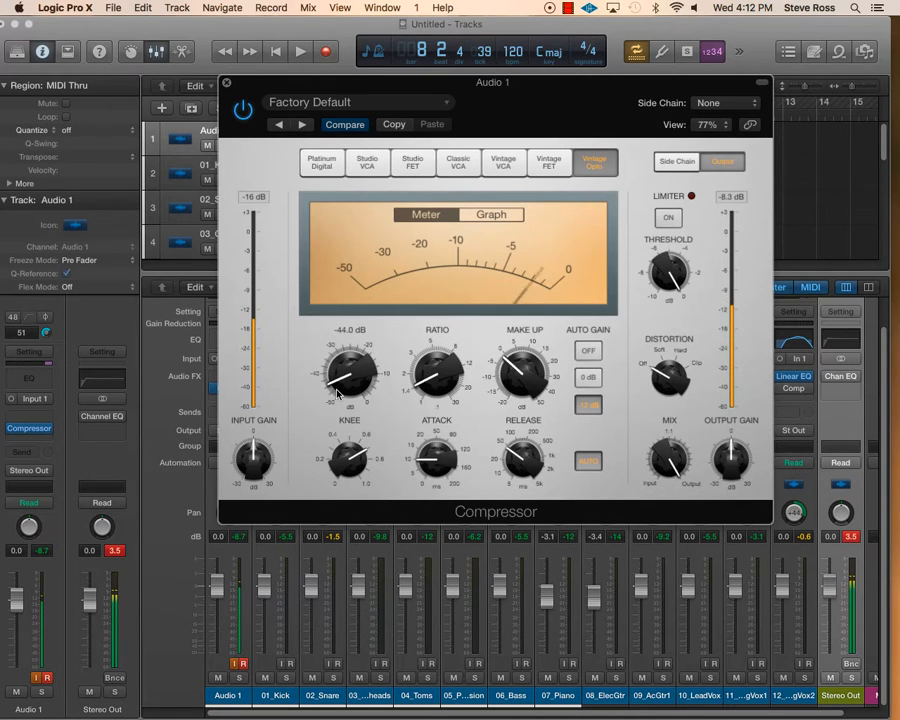
{"action": "left_click", "coordinate": [589, 405]}
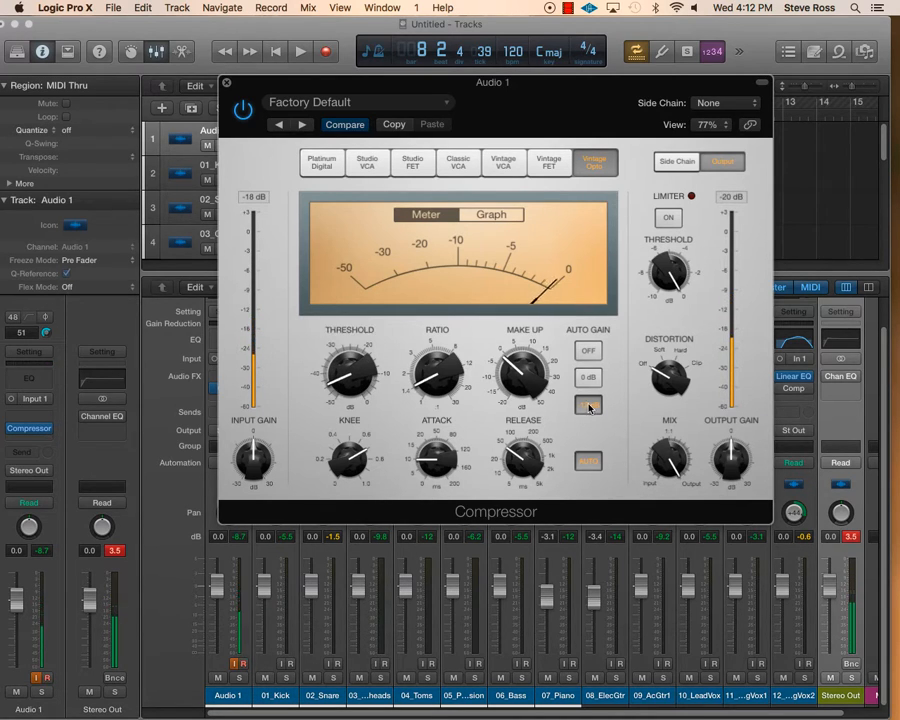
{"action": "left_click", "coordinate": [589, 405]}
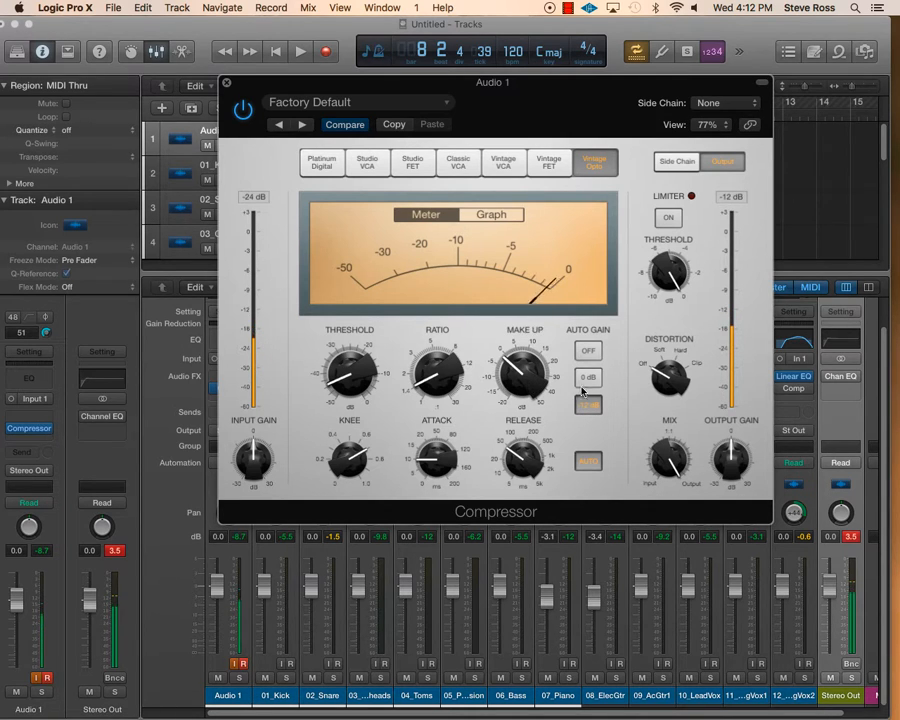
{"action": "mouse_move", "coordinate": [330, 386]}
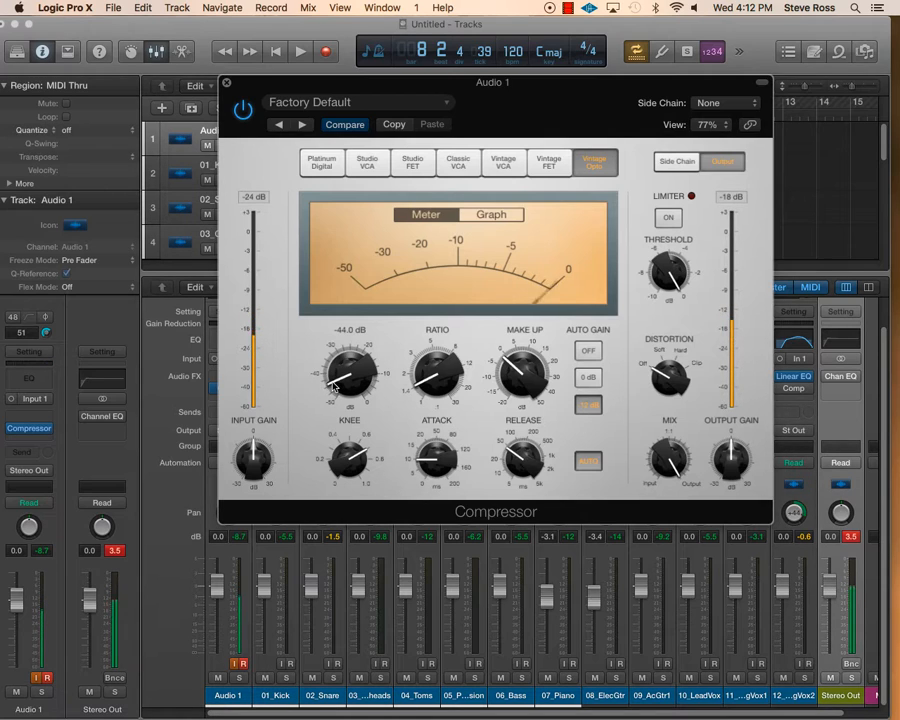
{"action": "mouse_move", "coordinate": [334, 386]}
{"action": "left_mouse_down"}
{"action": "mouse_move", "coordinate": [338, 351]}
{"action": "mouse_move", "coordinate": [328, 393]}
{"action": "mouse_move", "coordinate": [332, 368]}
{"action": "left_mouse_up"}
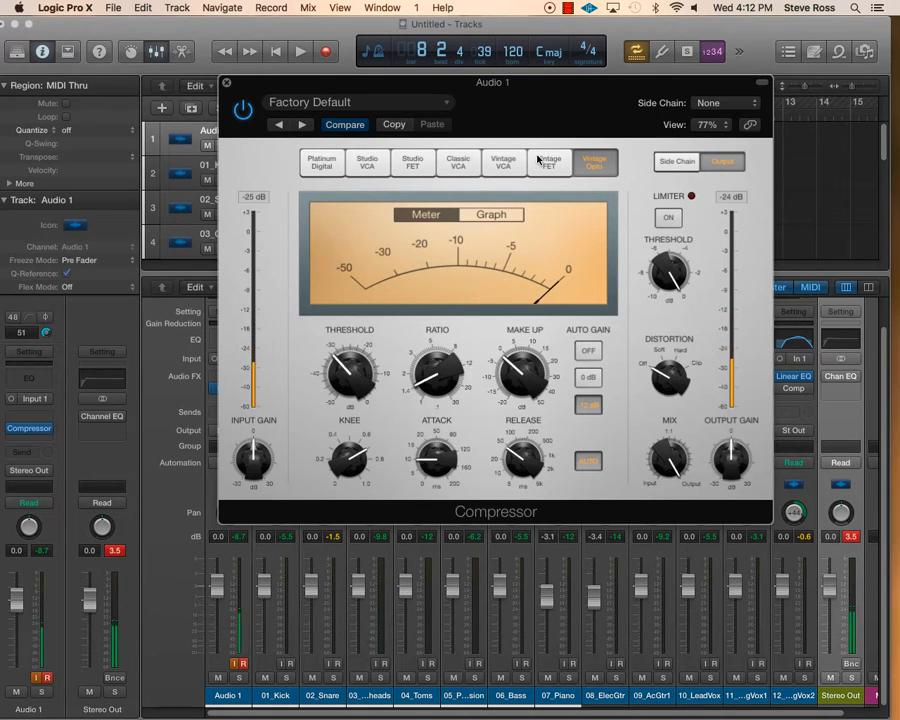
Step: Switch the Audio 1 compressor to the Vintage FET model and sweep its threshold down to about -45.5 dB and back up
{"action": "left_click", "coordinate": [540, 162]}
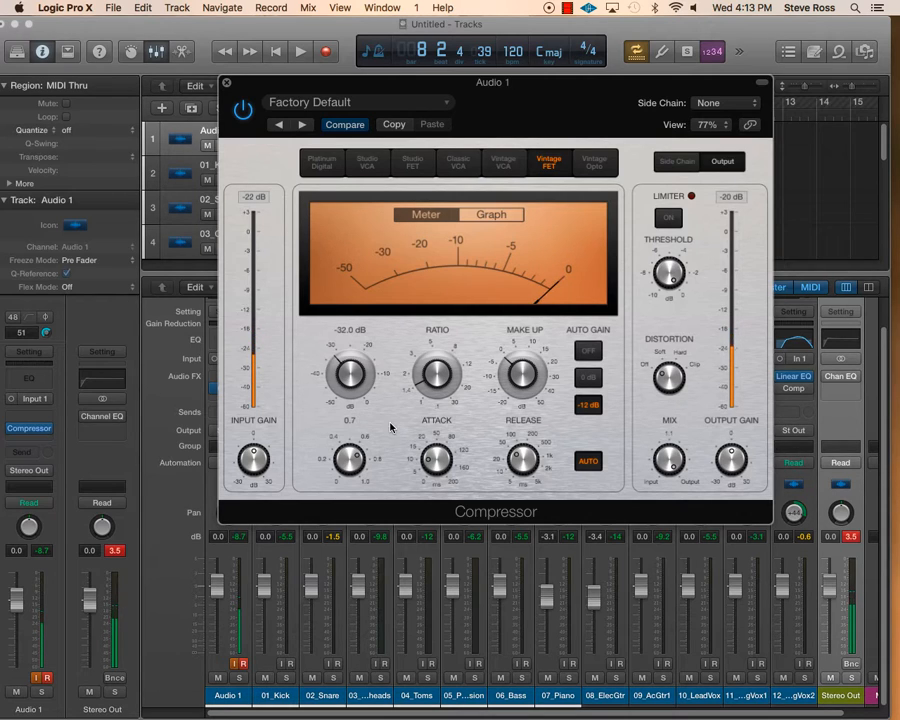
{"action": "mouse_move", "coordinate": [404, 366]}
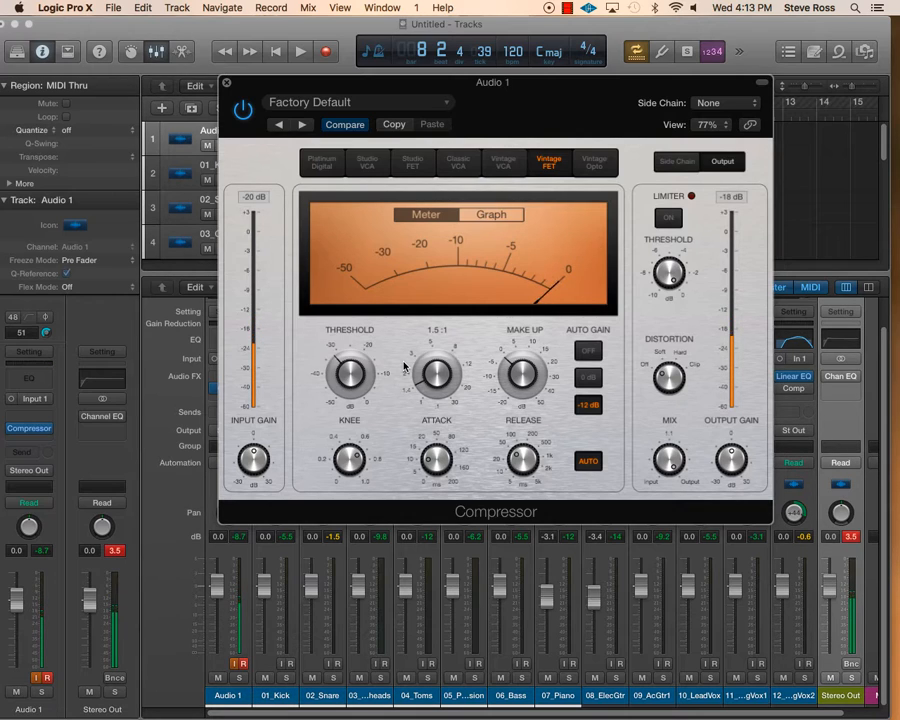
{"action": "mouse_move", "coordinate": [361, 399]}
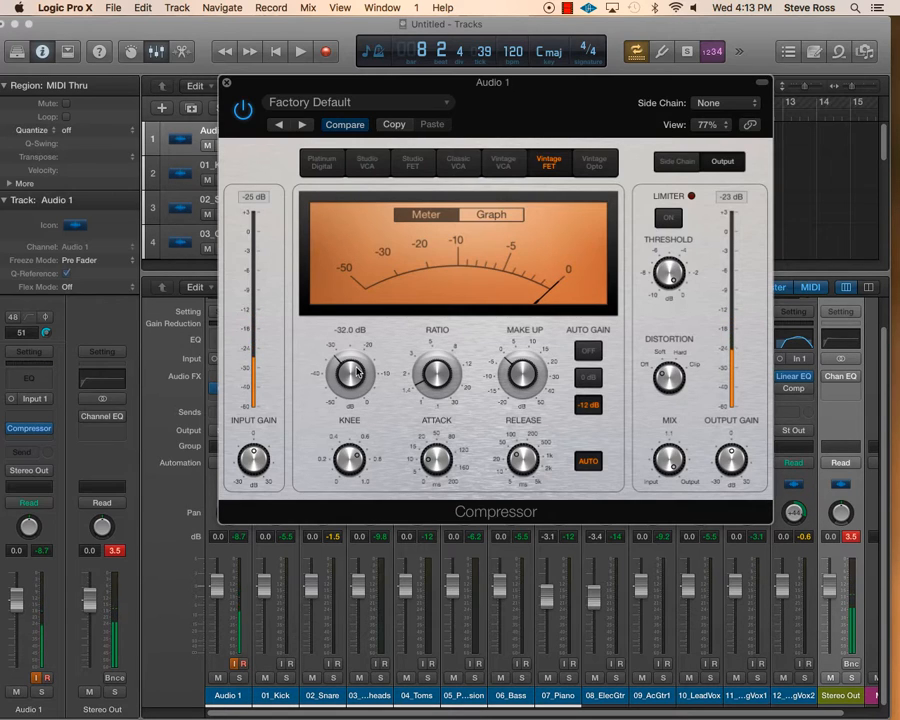
{"action": "left_click_drag", "start_coordinate": [334, 368], "coordinate": [331, 406]}
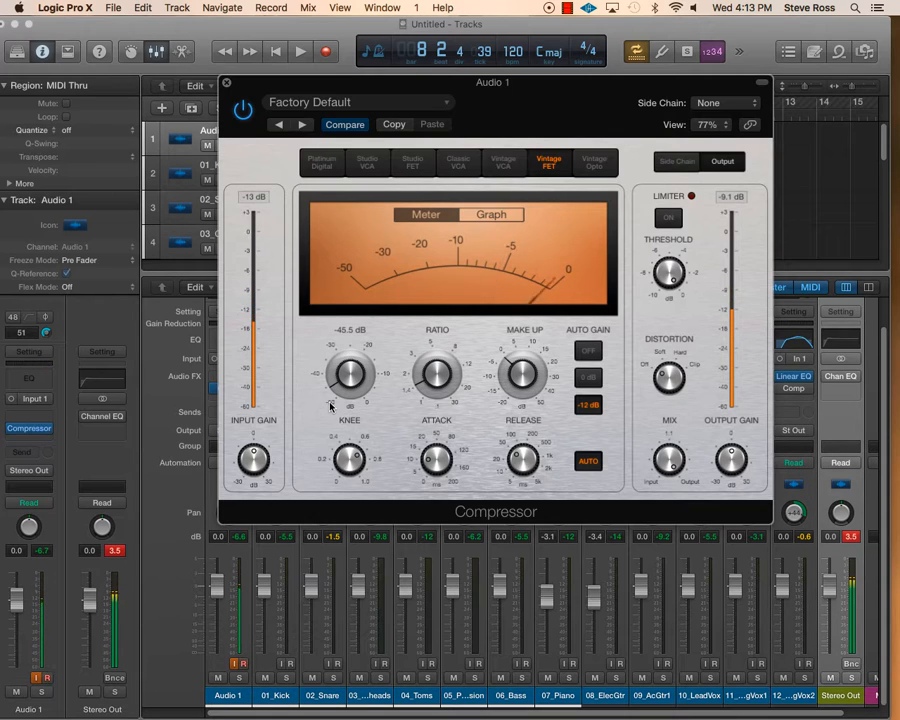
{"action": "mouse_move", "coordinate": [331, 406]}
{"action": "left_mouse_down"}
{"action": "mouse_move", "coordinate": [341, 355]}
{"action": "mouse_move", "coordinate": [335, 420]}
{"action": "left_mouse_up"}
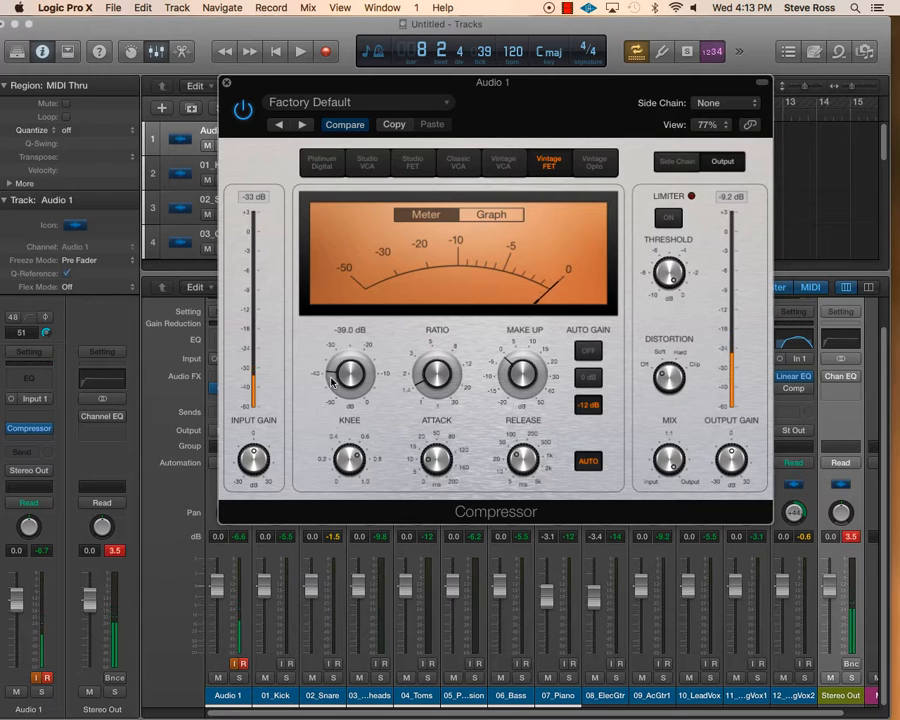
{"action": "left_click_drag", "start_coordinate": [334, 420], "coordinate": [378, 357]}
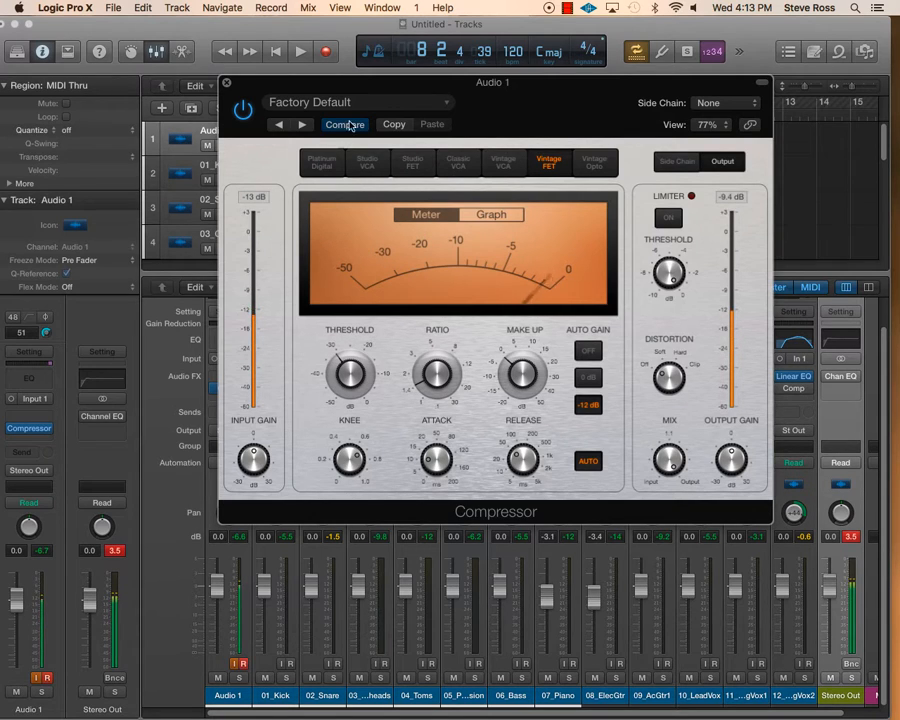
{"action": "left_click_drag", "start_coordinate": [333, 89], "coordinate": [321, 85]}
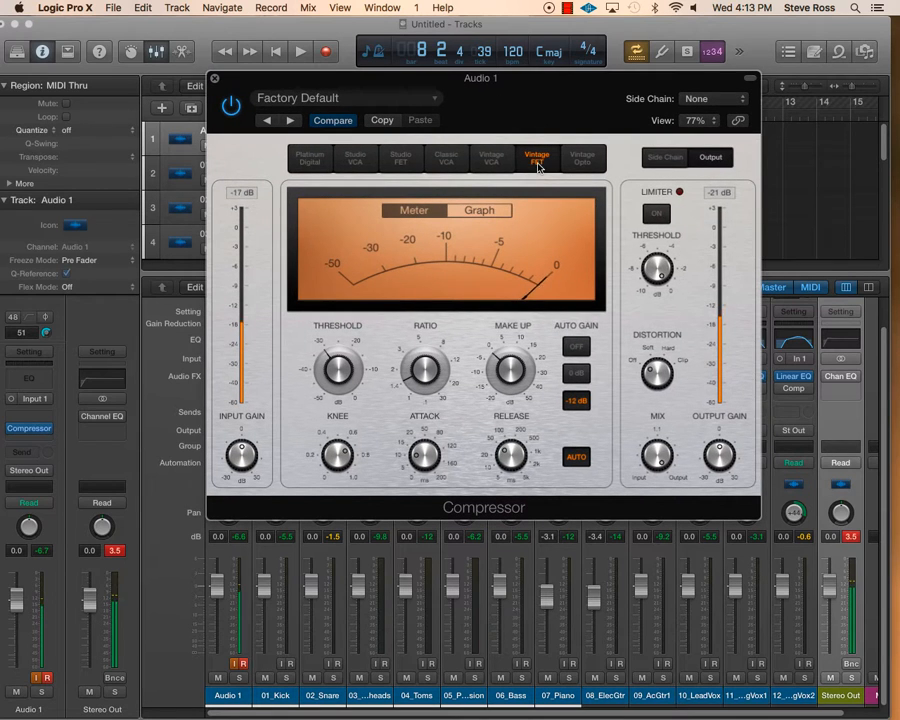
Step: Lower the Audio 1 compressor's threshold to -38.0 dB in the Studio FET model, and compare the VCA models, ending on Vintage VCA
{"action": "left_click", "coordinate": [401, 161]}
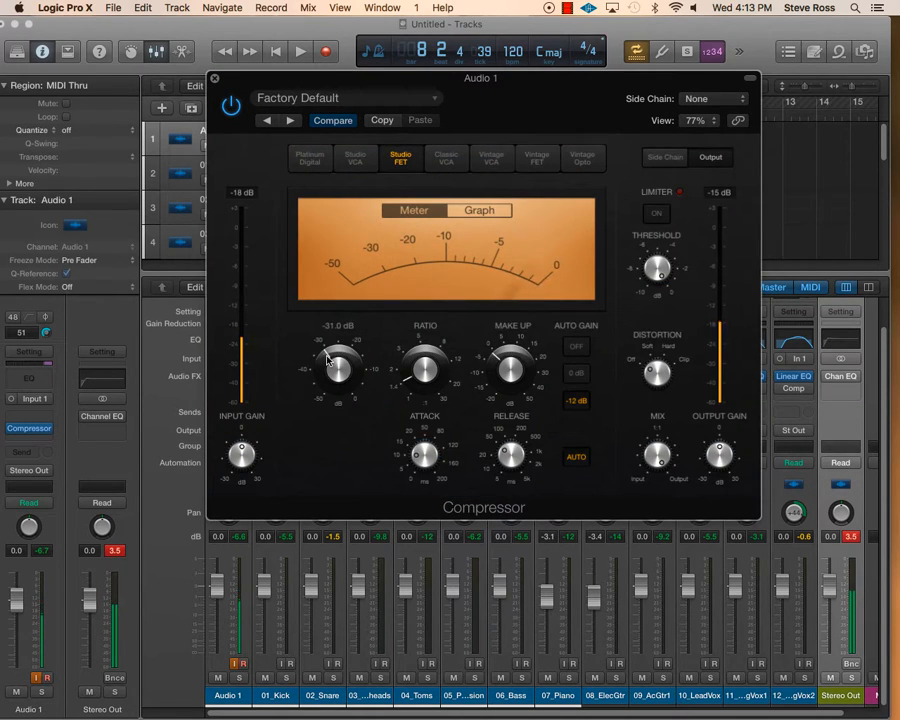
{"action": "mouse_move", "coordinate": [326, 366]}
{"action": "left_mouse_down"}
{"action": "mouse_move", "coordinate": [326, 427]}
{"action": "mouse_move", "coordinate": [318, 387]}
{"action": "left_mouse_up"}
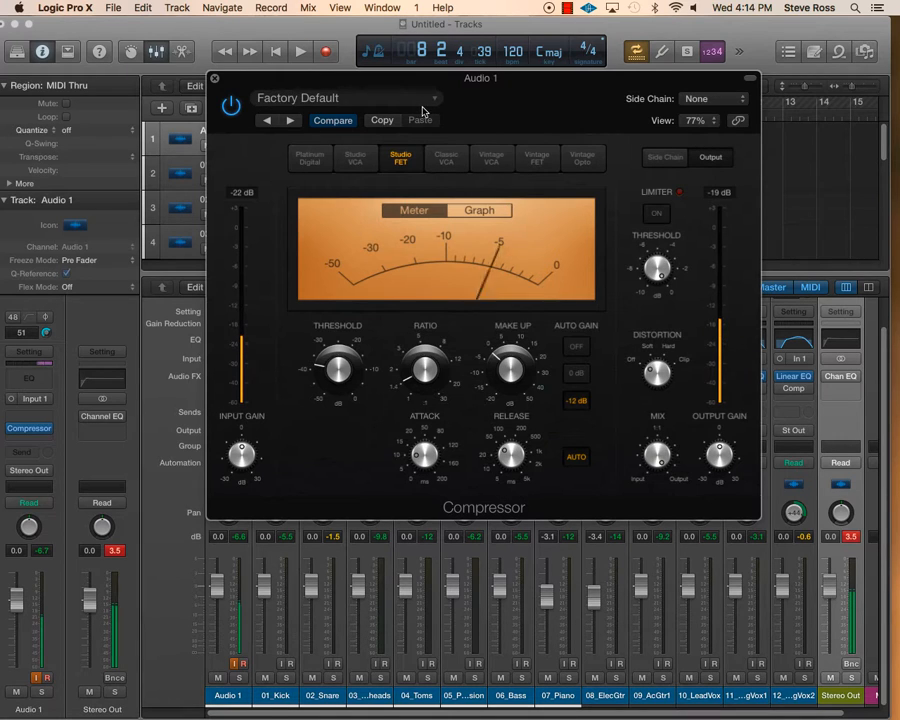
{"action": "left_click", "coordinate": [491, 159]}
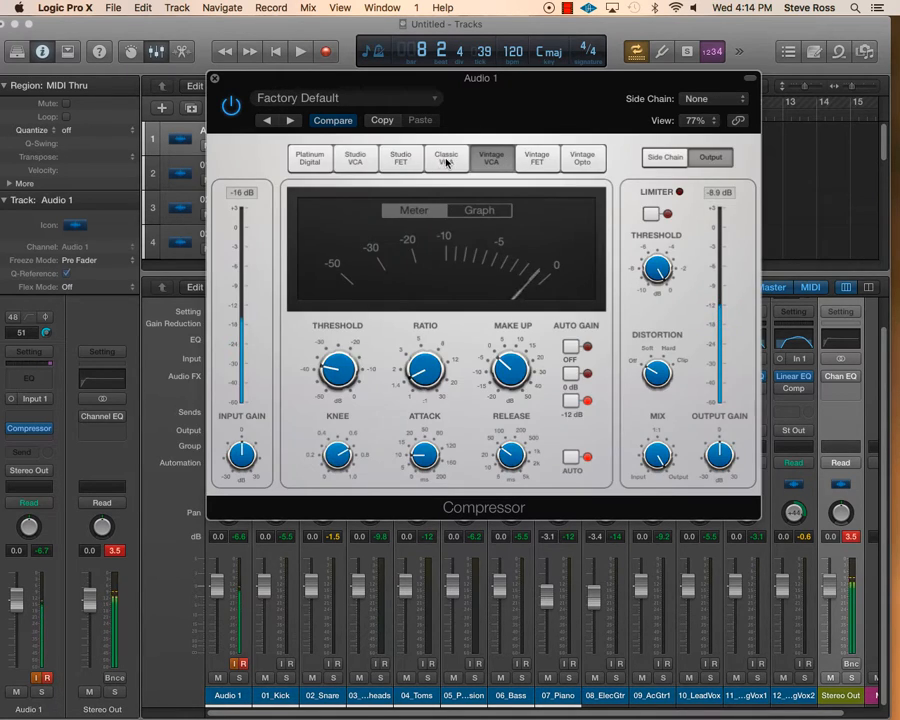
{"action": "left_click", "coordinate": [446, 160]}
{"action": "left_click", "coordinate": [358, 160]}
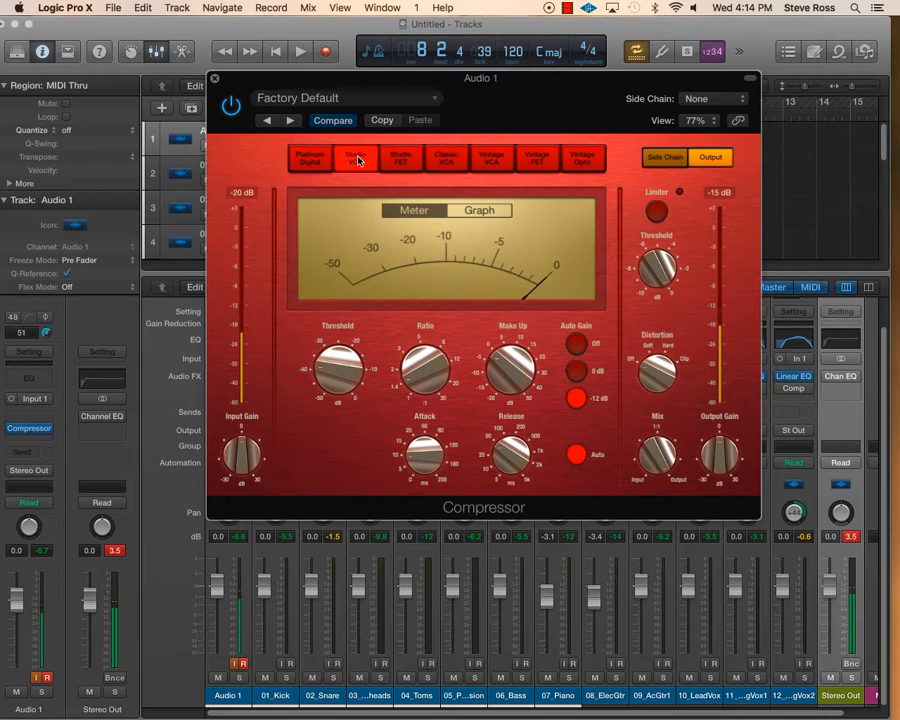
{"action": "left_click", "coordinate": [447, 160]}
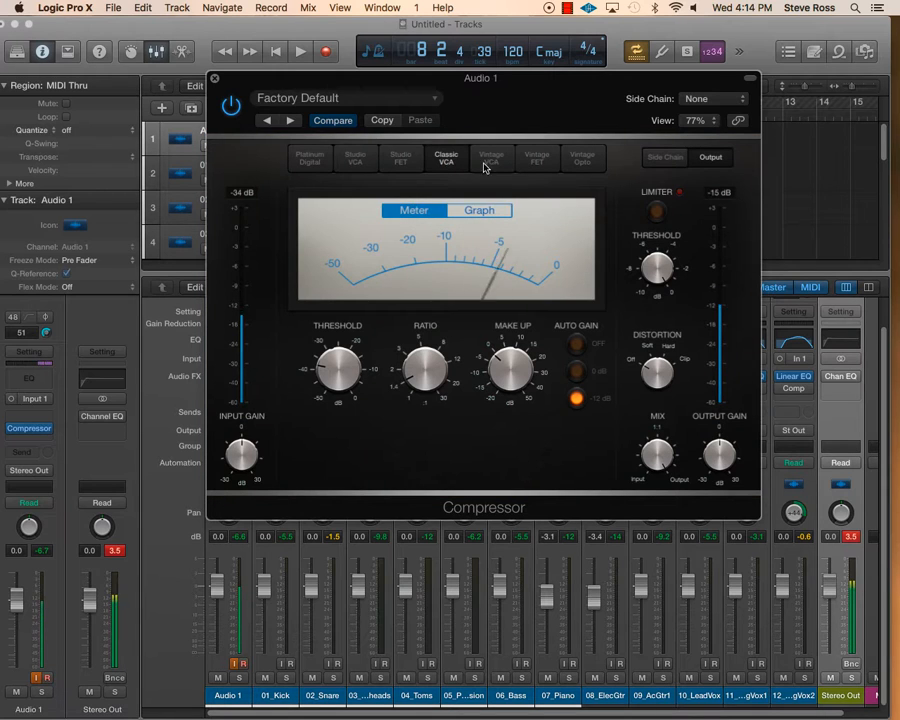
{"action": "left_click", "coordinate": [491, 160]}
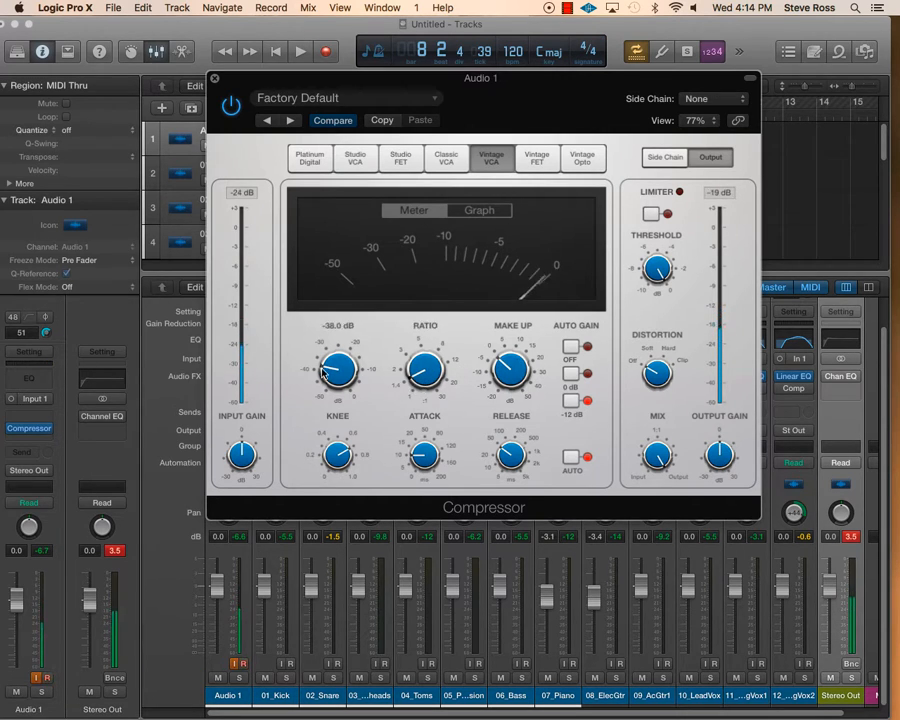
Step: Raise the Audio 1 compressor's threshold to -36.0 dB and sweep its ratio up to 5.4:1 and back down, leaving it slightly above 2.0:1
{"action": "mouse_move", "coordinate": [322, 370]}
{"action": "left_mouse_down"}
{"action": "mouse_move", "coordinate": [328, 366]}
{"action": "mouse_move", "coordinate": [320, 387]}
{"action": "mouse_move", "coordinate": [317, 368]}
{"action": "left_mouse_up"}
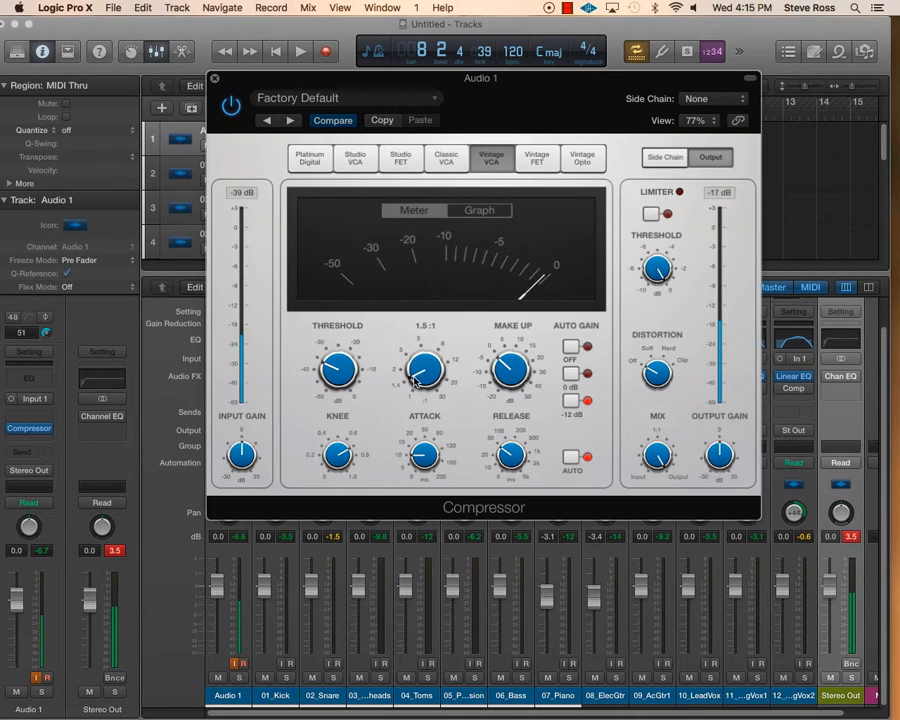
{"action": "mouse_move", "coordinate": [415, 380]}
{"action": "left_mouse_down"}
{"action": "mouse_move", "coordinate": [418, 350]}
{"action": "mouse_move", "coordinate": [433, 333]}
{"action": "mouse_move", "coordinate": [426, 337]}
{"action": "mouse_move", "coordinate": [416, 360]}
{"action": "mouse_move", "coordinate": [431, 334]}
{"action": "mouse_move", "coordinate": [470, 313]}
{"action": "mouse_move", "coordinate": [414, 368]}
{"action": "left_mouse_up"}
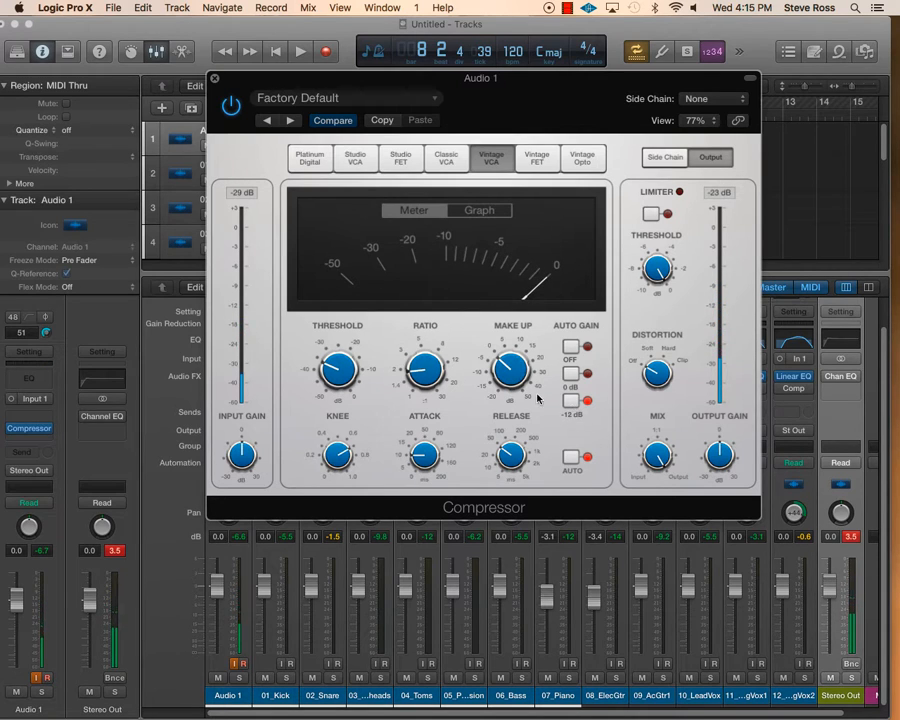
{"action": "mouse_move", "coordinate": [424, 376]}
{"action": "left_click_drag", "start_coordinate": [417, 372], "coordinate": [447, 333]}
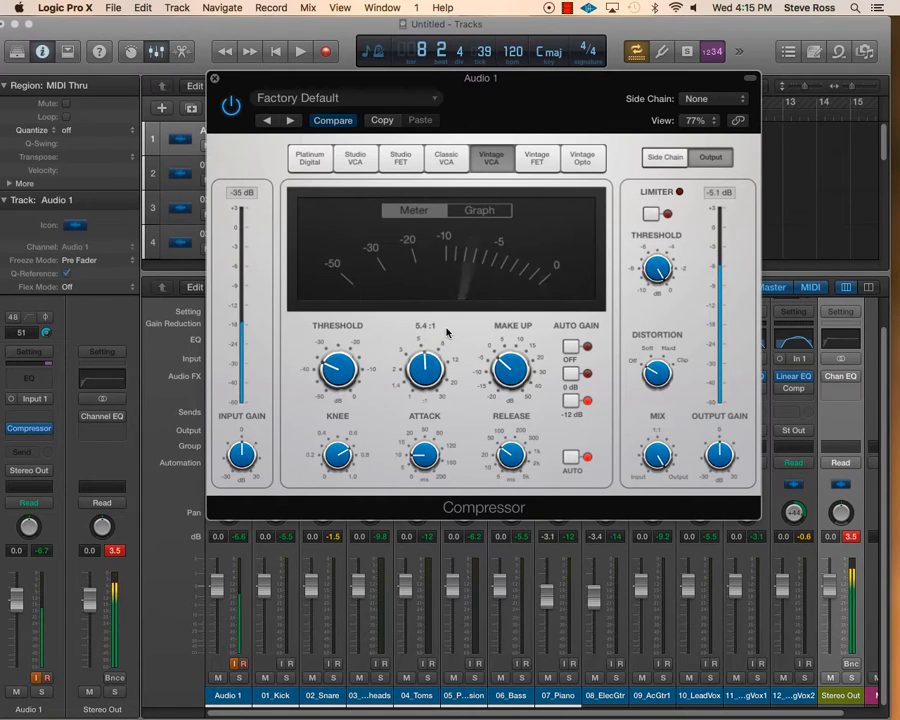
{"action": "left_click_drag", "start_coordinate": [447, 333], "coordinate": [408, 372]}
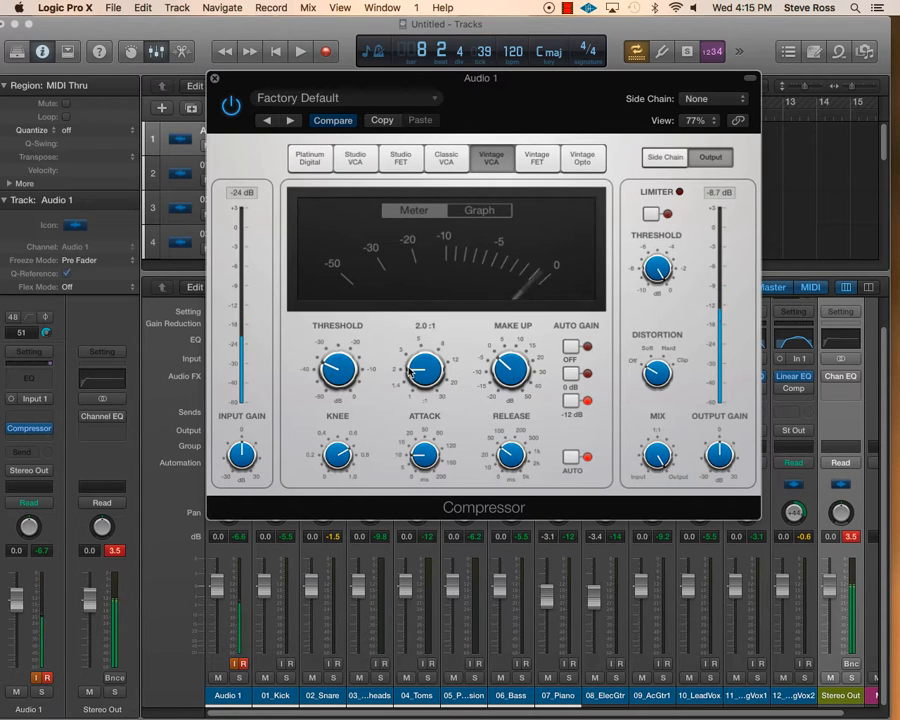
{"action": "left_click_drag", "start_coordinate": [337, 368], "coordinate": [335, 376]}
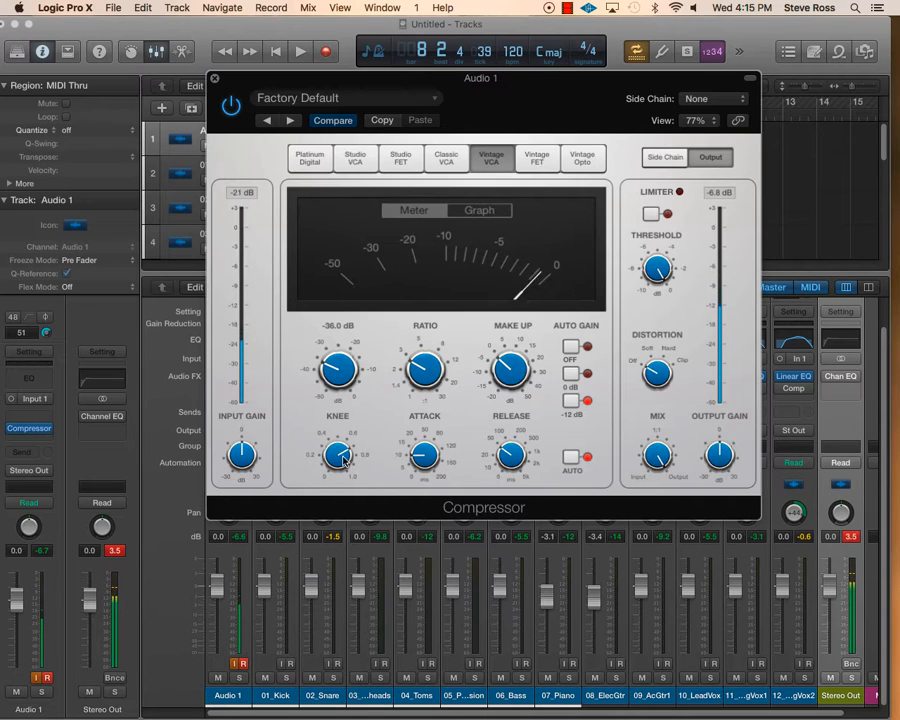
Step: Lower the Audio 1 compressor's attack to 0.0 ms to demonstrate the fastest response, and raise it back up
{"action": "mouse_move", "coordinate": [421, 460]}
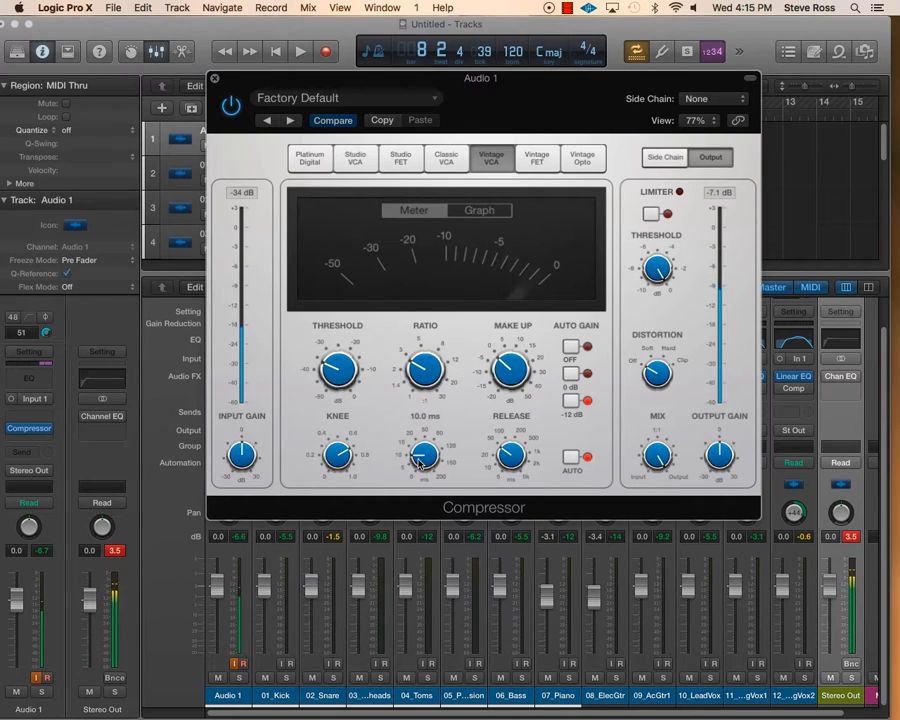
{"action": "left_click_drag", "start_coordinate": [418, 460], "coordinate": [423, 497]}
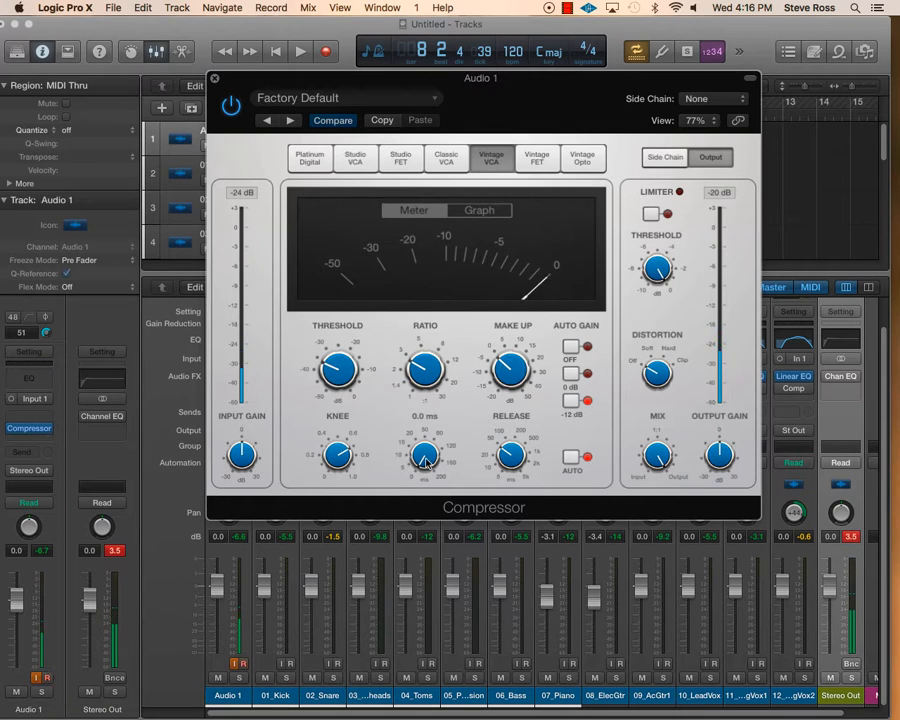
{"action": "mouse_move", "coordinate": [417, 474]}
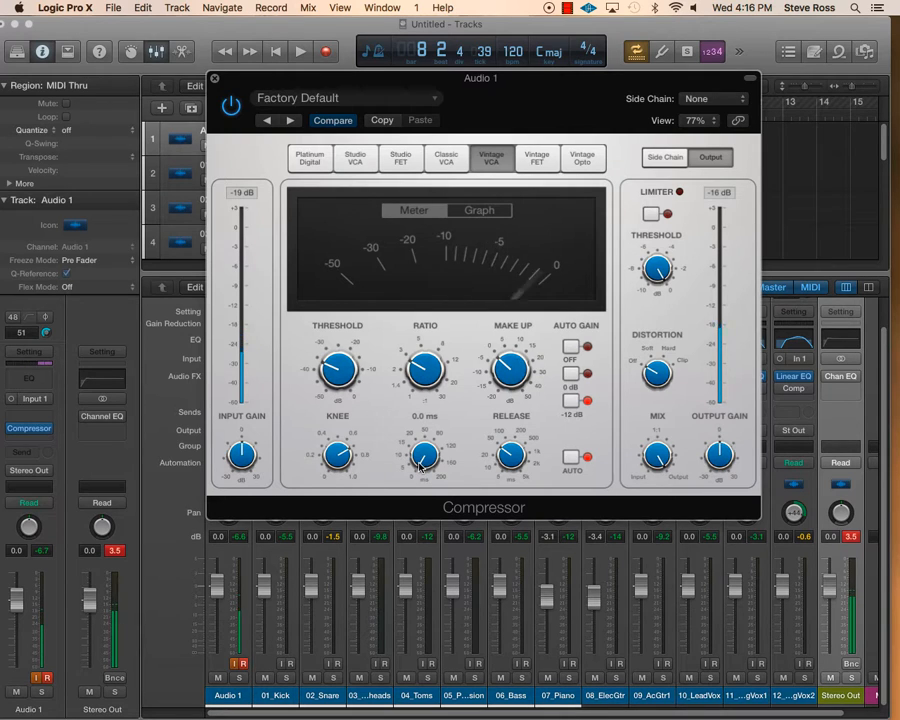
{"action": "left_click_drag", "start_coordinate": [423, 470], "coordinate": [437, 414]}
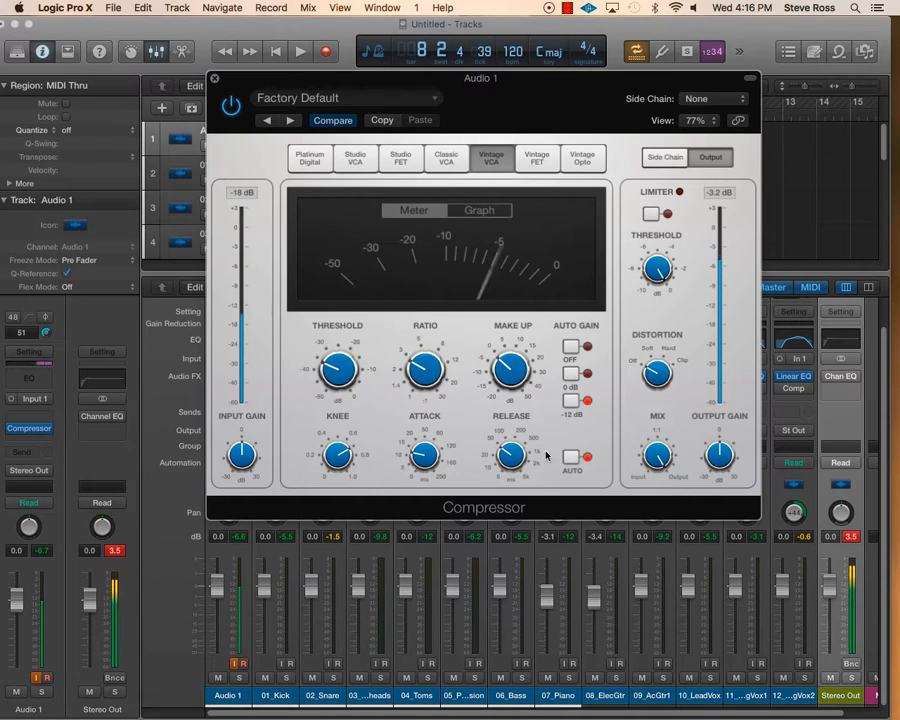
Step: Sweep the Audio 1 compressor's release from 5.0 ms to 5000 ms, settle it at 110.0 ms, and raise the attack a little
{"action": "mouse_move", "coordinate": [503, 452]}
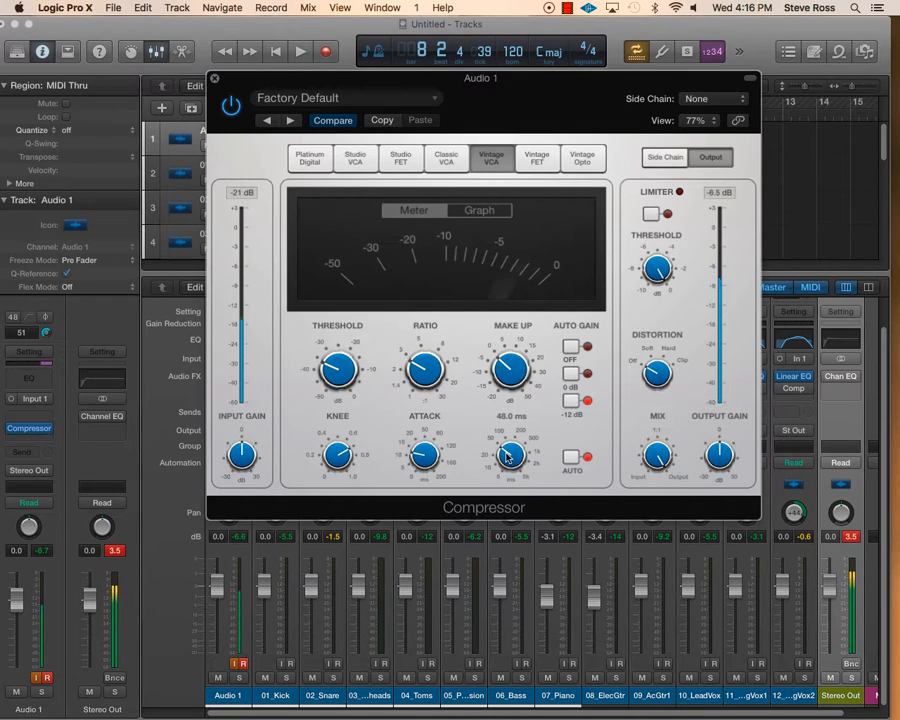
{"action": "left_click_drag", "start_coordinate": [498, 455], "coordinate": [508, 500]}
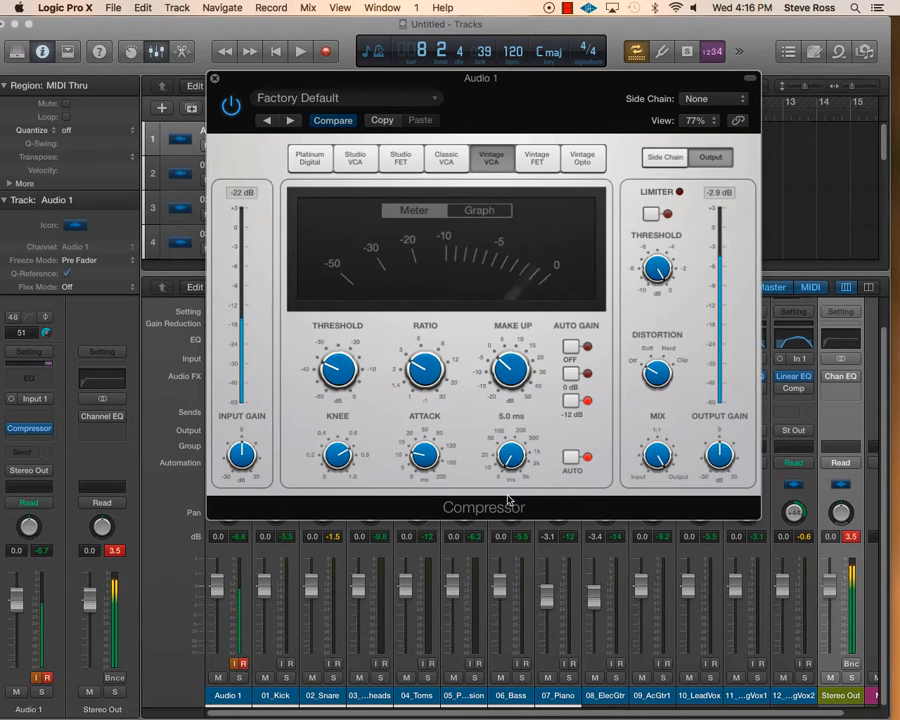
{"action": "left_click_drag", "start_coordinate": [508, 500], "coordinate": [575, 390]}
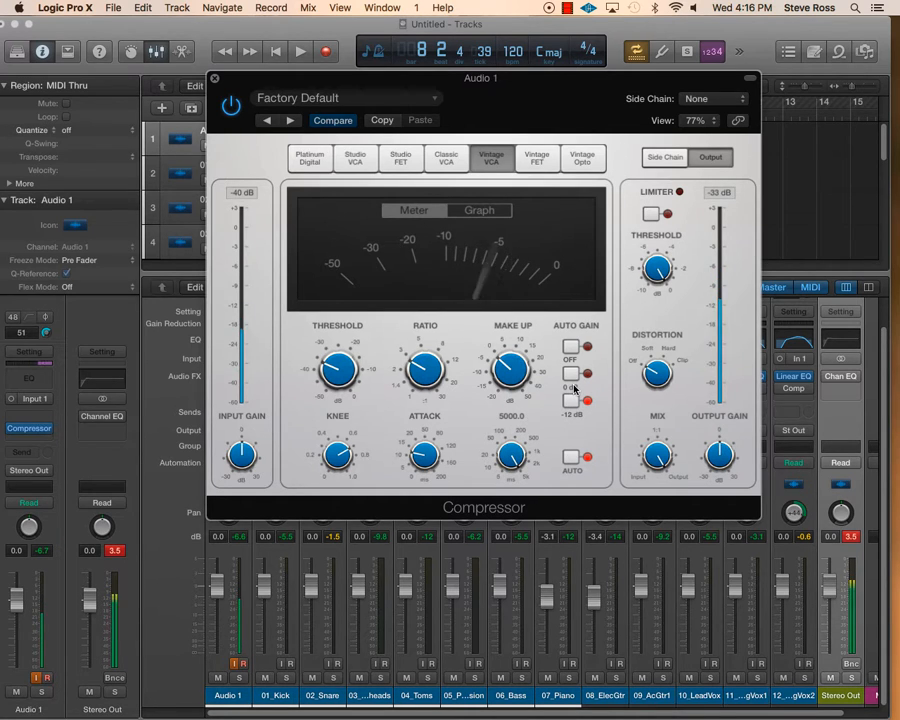
{"action": "left_click_drag", "start_coordinate": [574, 386], "coordinate": [498, 450]}
{"action": "mouse_move", "coordinate": [438, 428]}
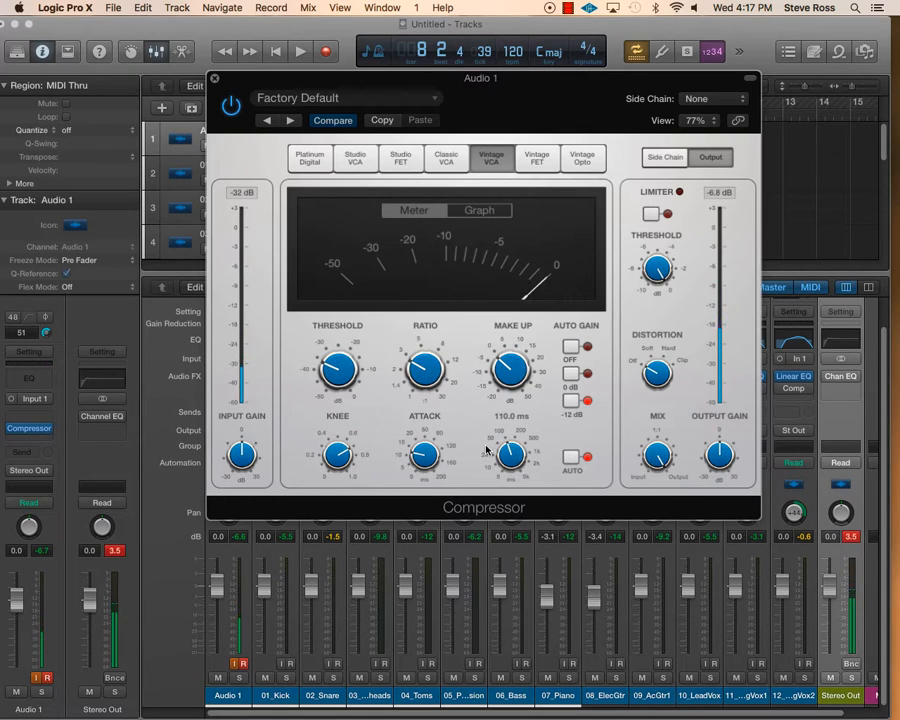
{"action": "mouse_move", "coordinate": [418, 458]}
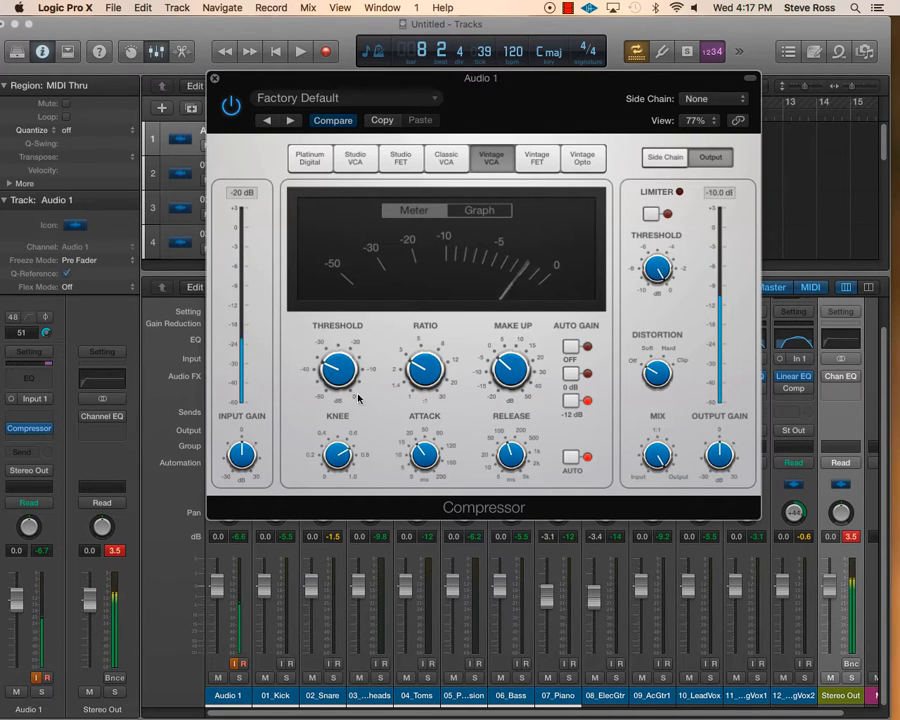
Step: Lower the Audio 1 compressor's knee to 0.3 and bring it back up to about 0.4
{"action": "mouse_move", "coordinate": [347, 465]}
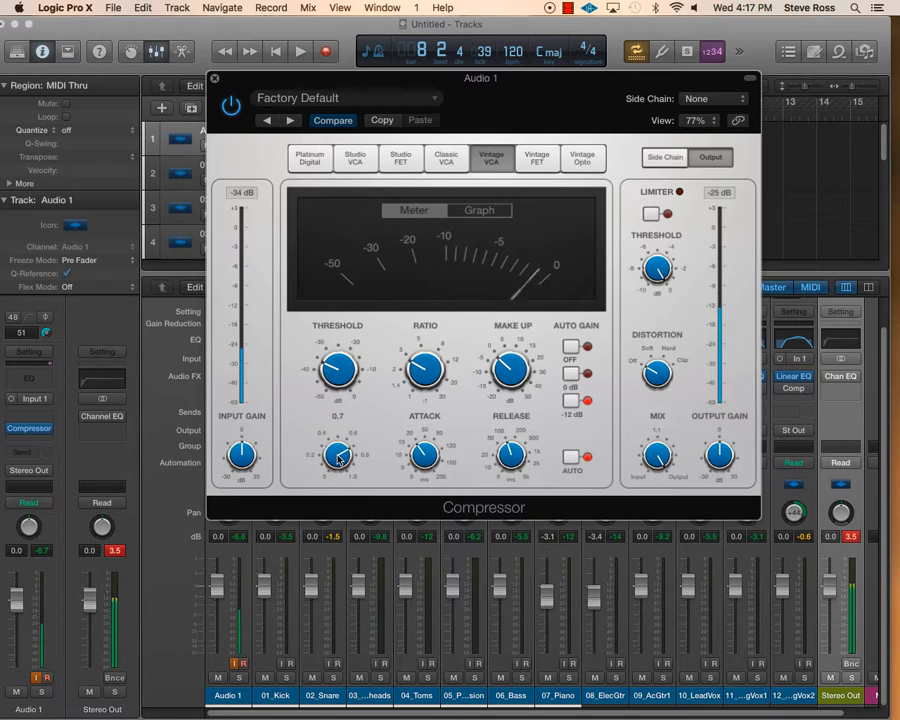
{"action": "mouse_move", "coordinate": [339, 458]}
{"action": "left_mouse_down"}
{"action": "mouse_move", "coordinate": [342, 492]}
{"action": "mouse_move", "coordinate": [338, 474]}
{"action": "mouse_move", "coordinate": [339, 482]}
{"action": "left_mouse_up"}
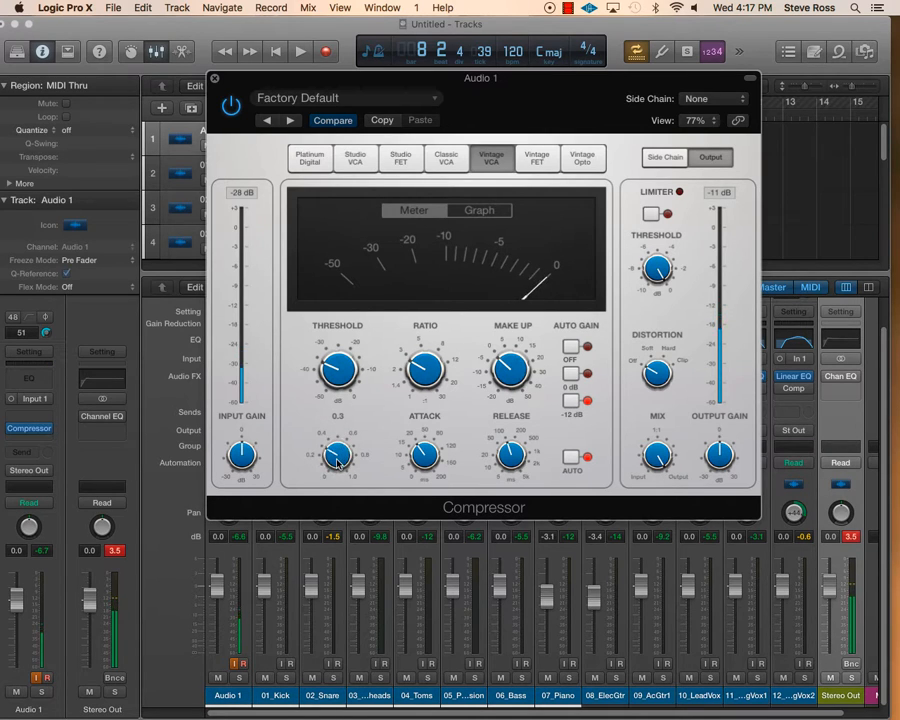
{"action": "left_click_drag", "start_coordinate": [335, 483], "coordinate": [345, 430]}
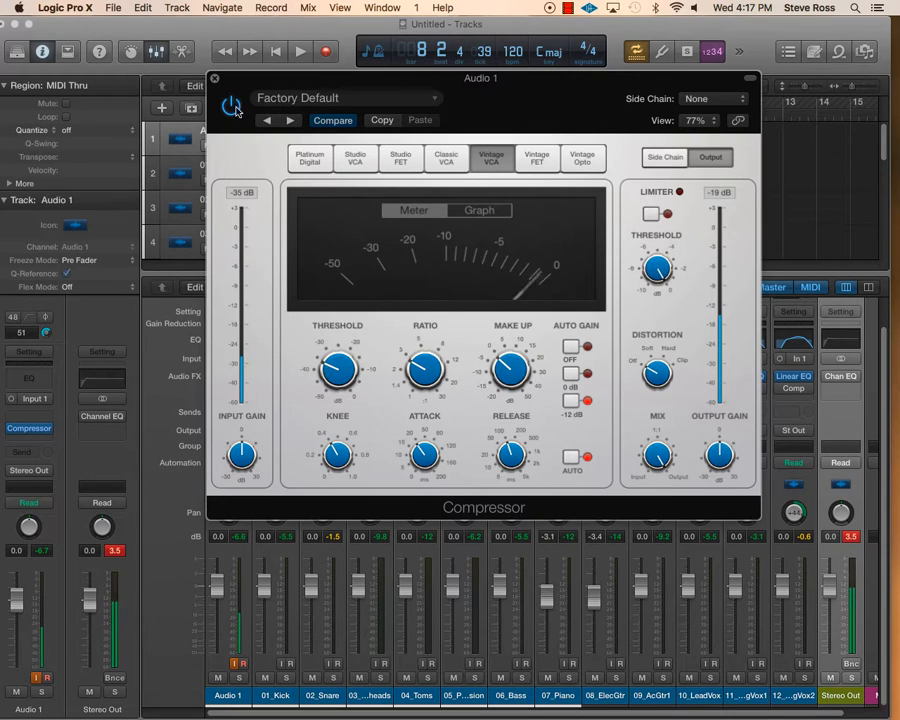
Step: Switch the Audio 1 compressor to Vintage FET, lower its threshold to -39.0 dB, and close the plug-in window
{"action": "left_click", "coordinate": [533, 160]}
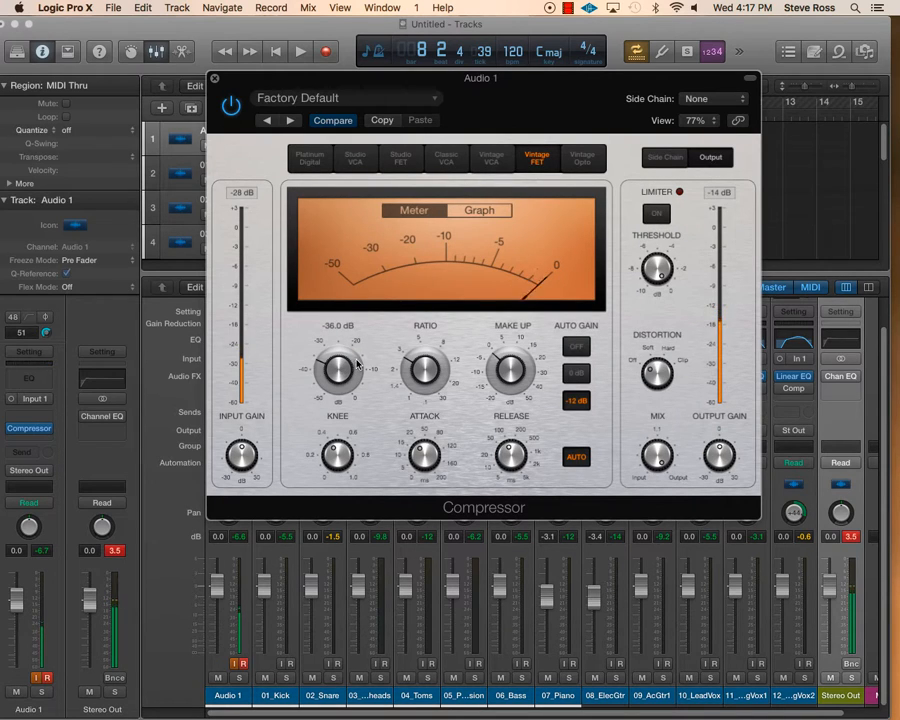
{"action": "left_click_drag", "start_coordinate": [357, 365], "coordinate": [322, 370]}
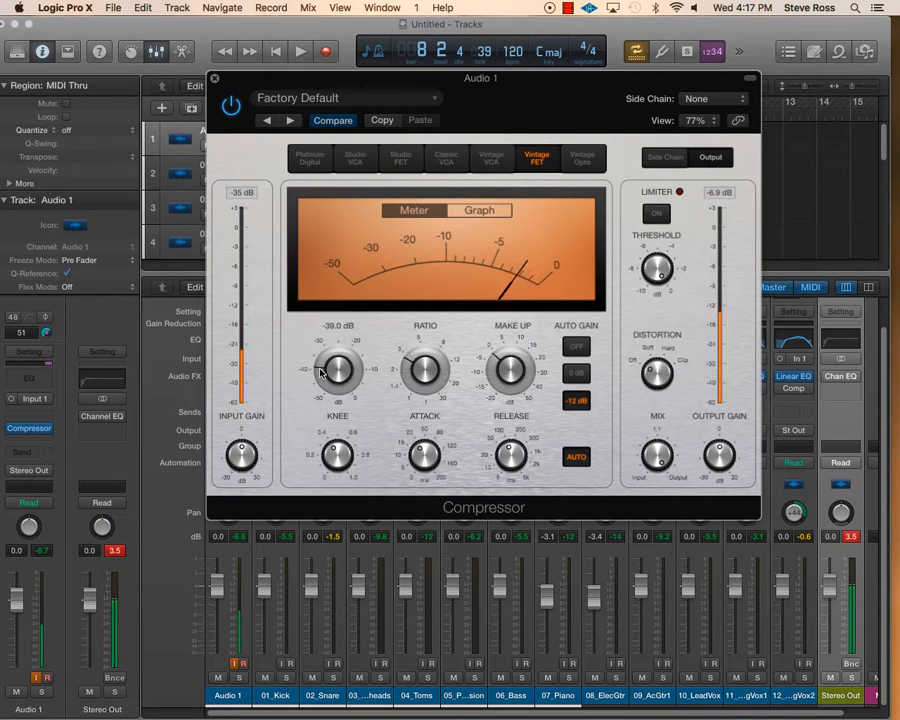
{"action": "left_click", "coordinate": [213, 79]}
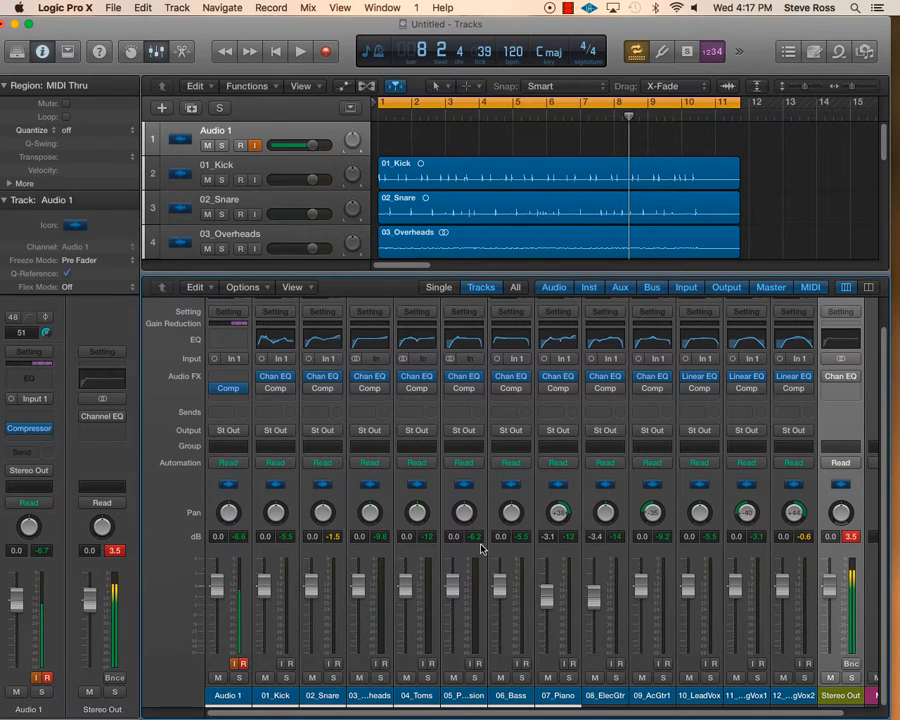
Step: Open the compressor on the 06_Bass channel, switch it to the Vintage Opto model, and move its window slightly down
{"action": "scroll", "coordinate": [480, 548], "scroll_direction": "right", "scroll_amount": 1}
{"action": "scroll", "coordinate": [487, 541], "scroll_direction": "right", "scroll_amount": 5}
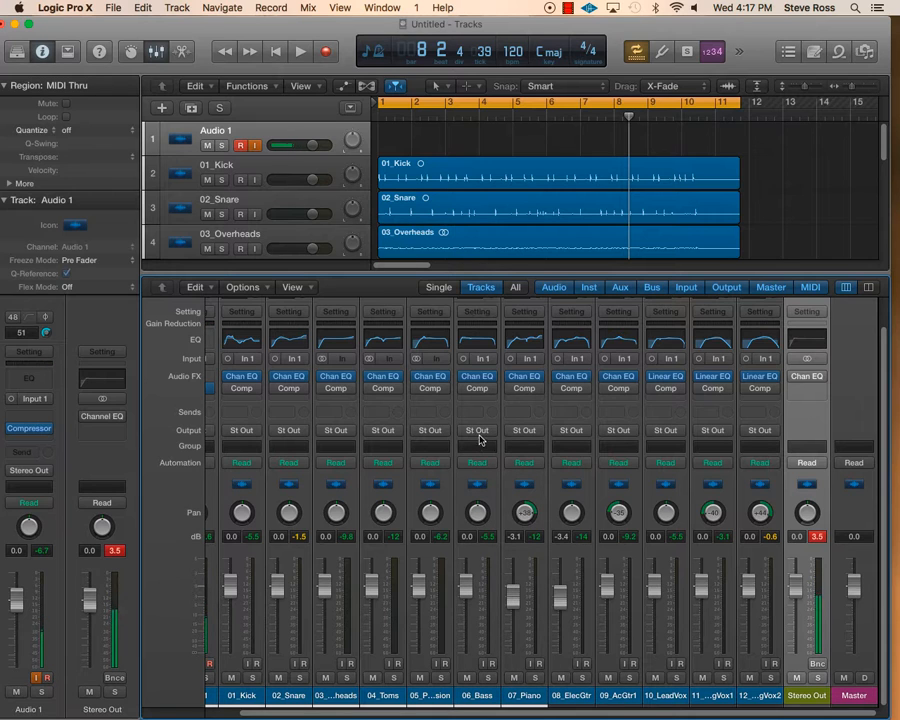
{"action": "left_click", "coordinate": [477, 389]}
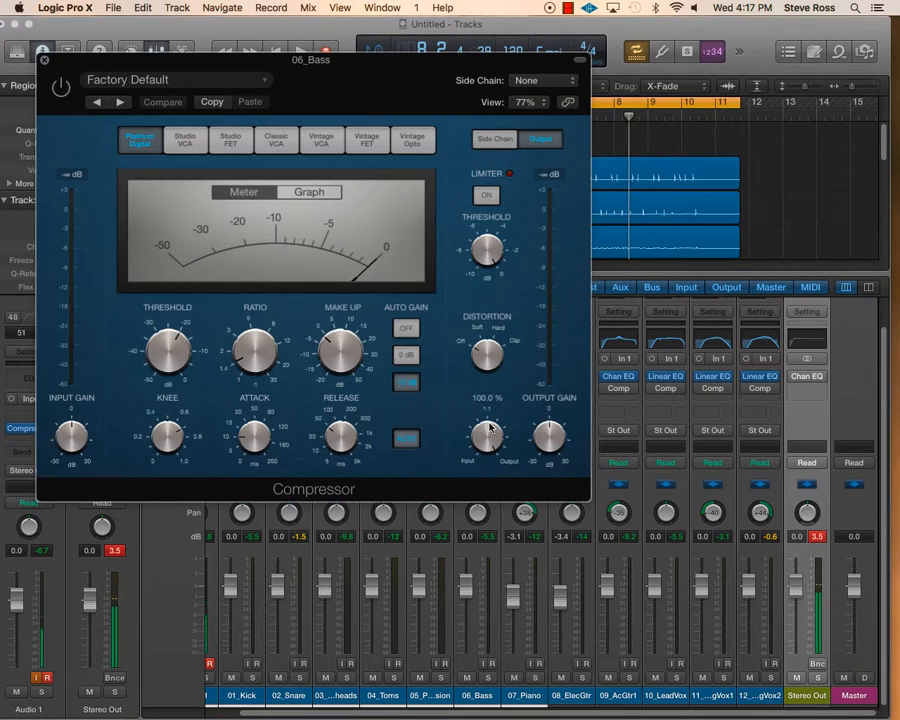
{"action": "left_click", "coordinate": [411, 142]}
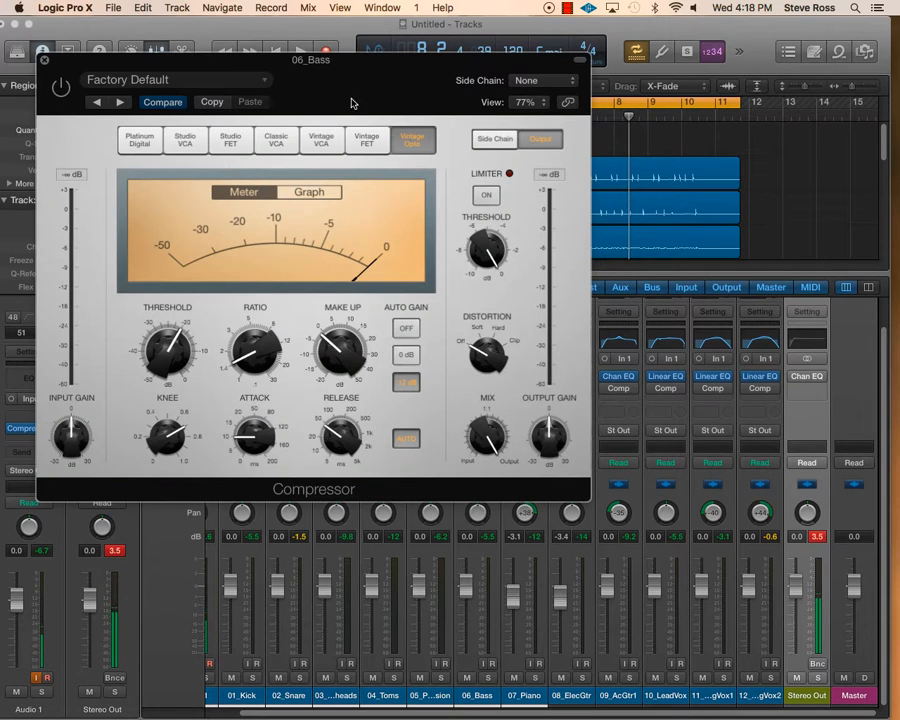
{"action": "mouse_move", "coordinate": [278, 70]}
{"action": "left_mouse_down"}
{"action": "mouse_move", "coordinate": [282, 105]}
{"action": "mouse_move", "coordinate": [282, 85]}
{"action": "left_mouse_up"}
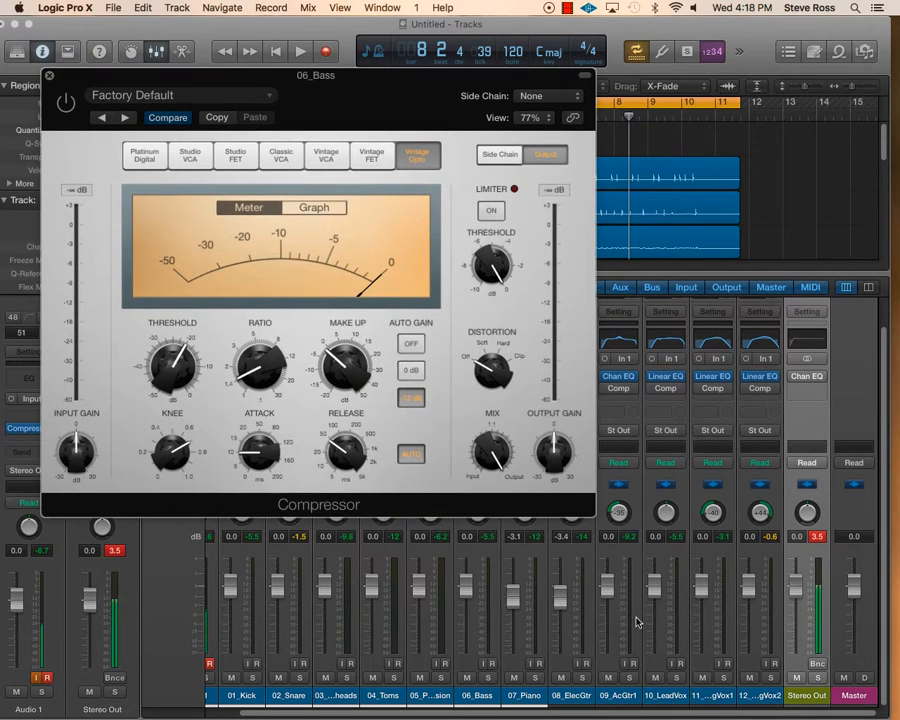
Step: Solo the Audio 1 and 06_Bass channels and start playback to hear the bass under the voice
{"action": "left_click", "coordinate": [488, 679]}
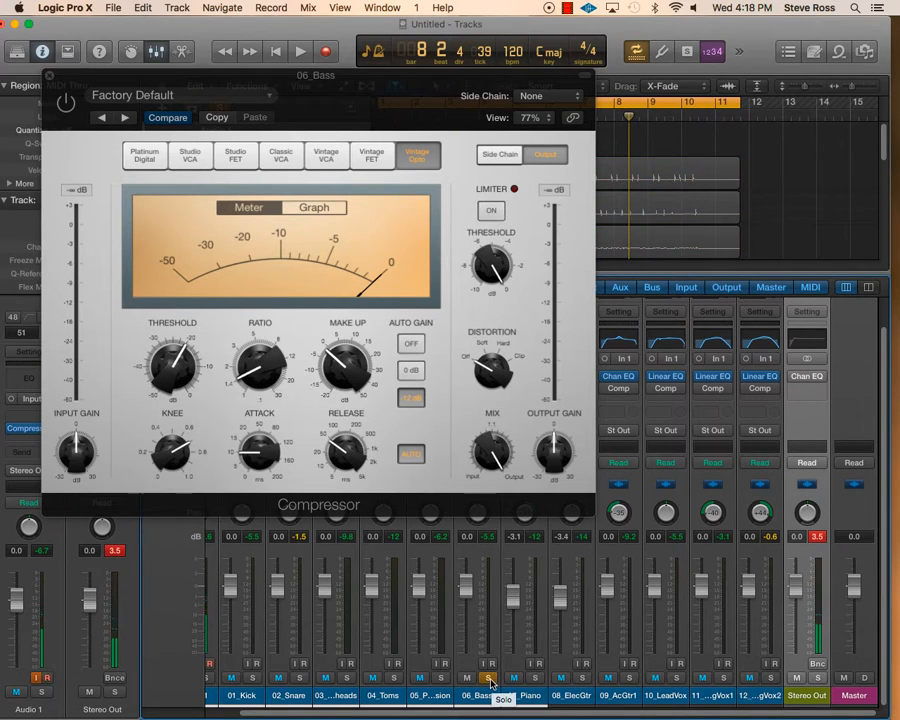
{"action": "left_click", "coordinate": [488, 679]}
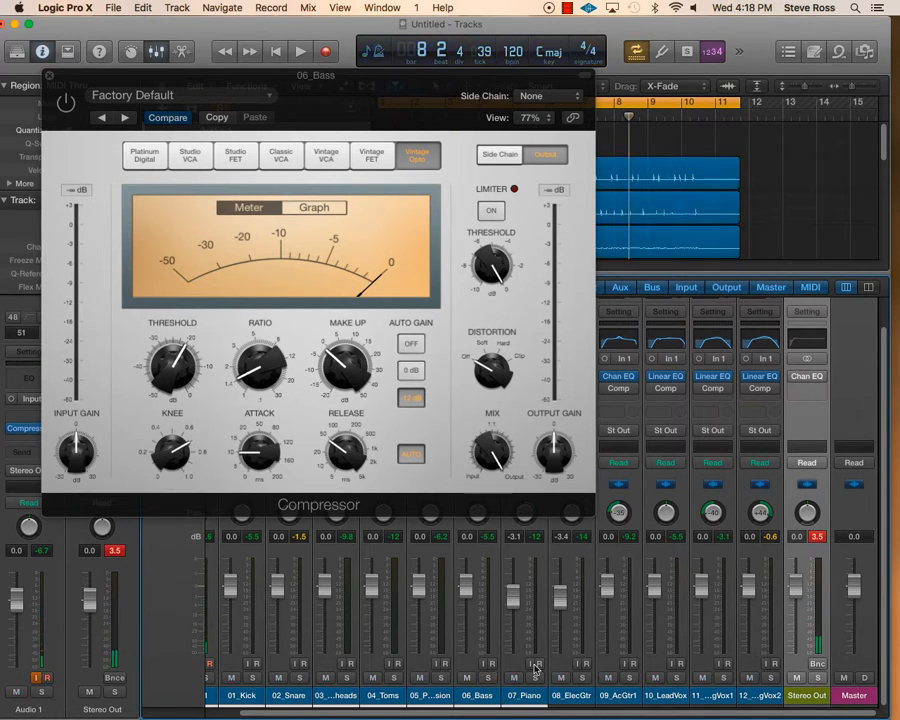
{"action": "scroll", "coordinate": [495, 668], "scroll_direction": "left", "scroll_amount": 2}
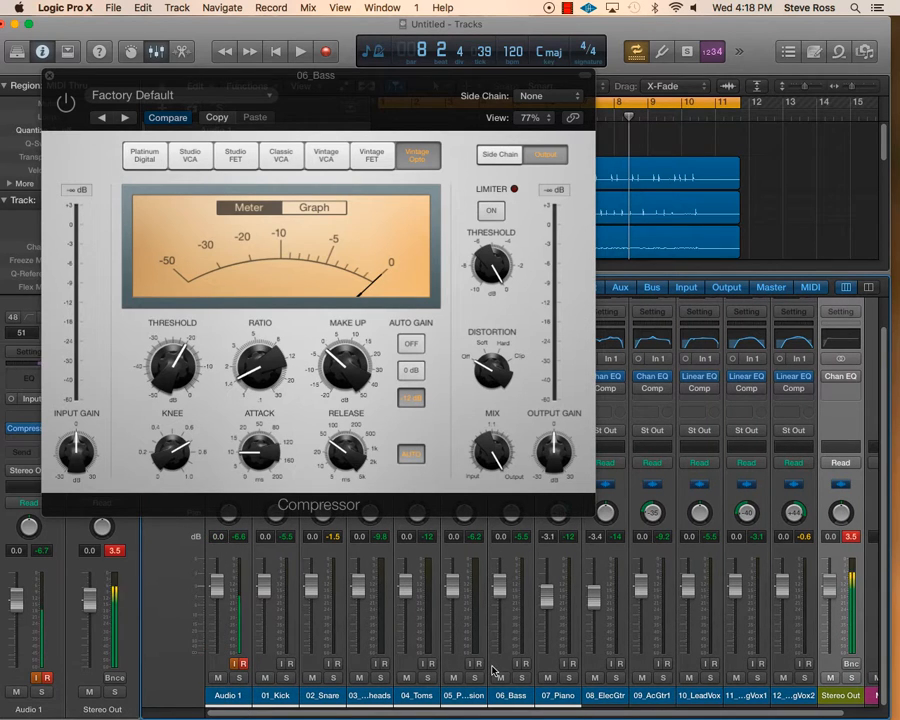
{"action": "left_click", "coordinate": [240, 679]}
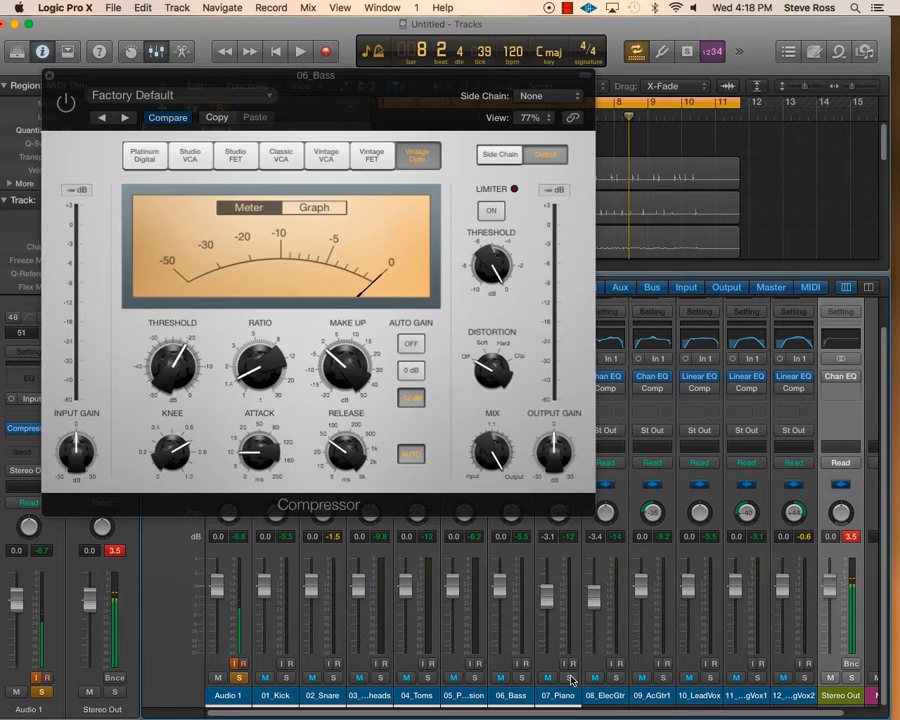
{"action": "left_click", "coordinate": [521, 679]}
{"action": "key", "text": "space"}
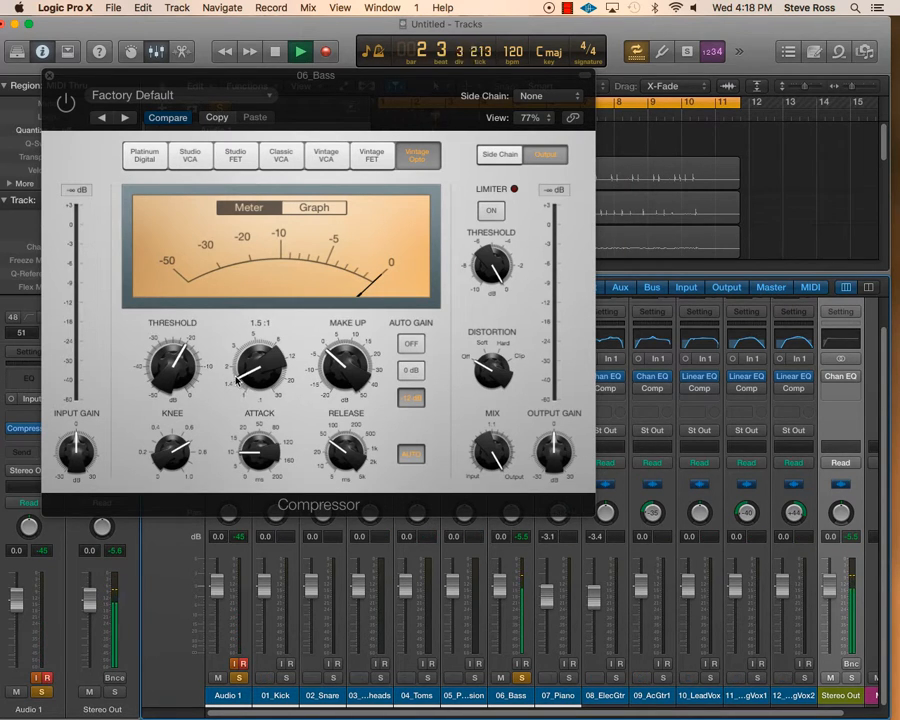
Step: Raise the bass compressor's ratio to 2.5:1 and sweep its threshold down to -48.0 dB and up to -16.5 dB
{"action": "left_click_drag", "start_coordinate": [245, 378], "coordinate": [240, 365]}
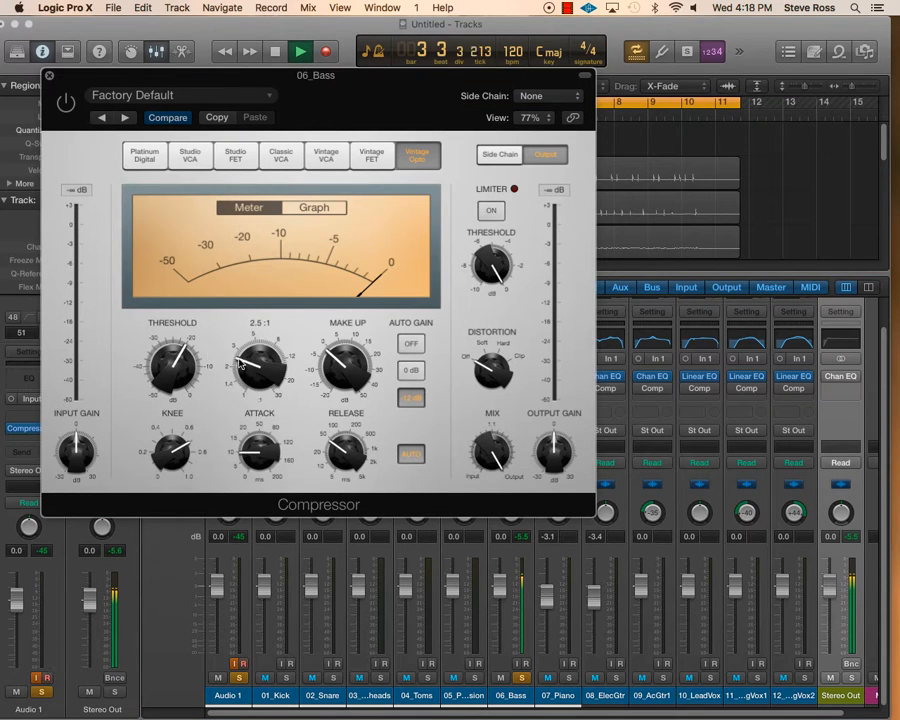
{"action": "left_click_drag", "start_coordinate": [176, 352], "coordinate": [162, 438]}
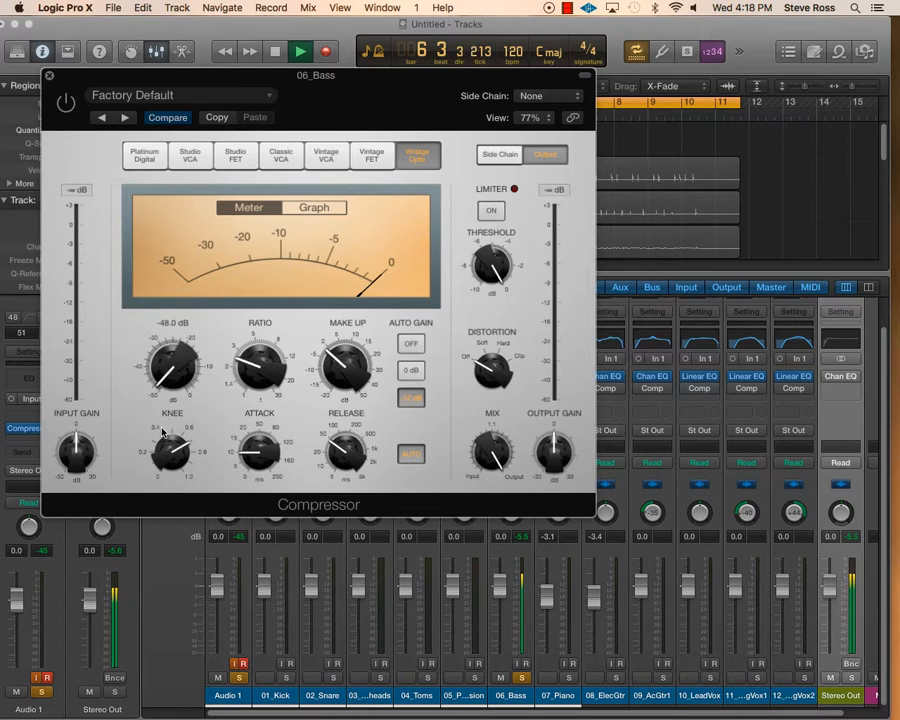
{"action": "left_click_drag", "start_coordinate": [163, 432], "coordinate": [182, 316]}
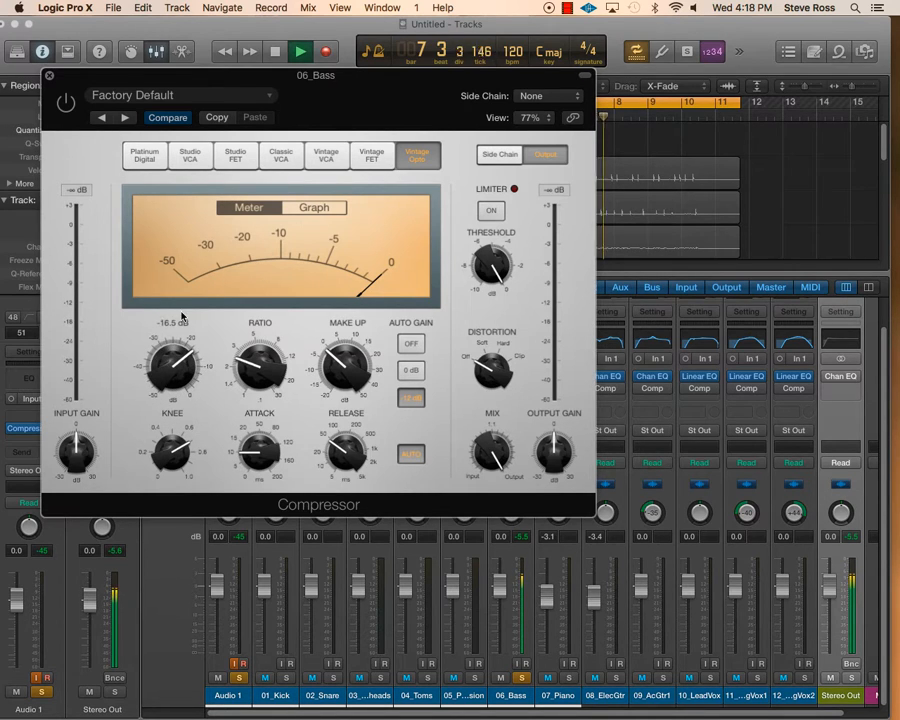
Step: Turn on the bass compressor, lower its threshold to about -19.5 dB, and stop playback
{"action": "left_click", "coordinate": [66, 104]}
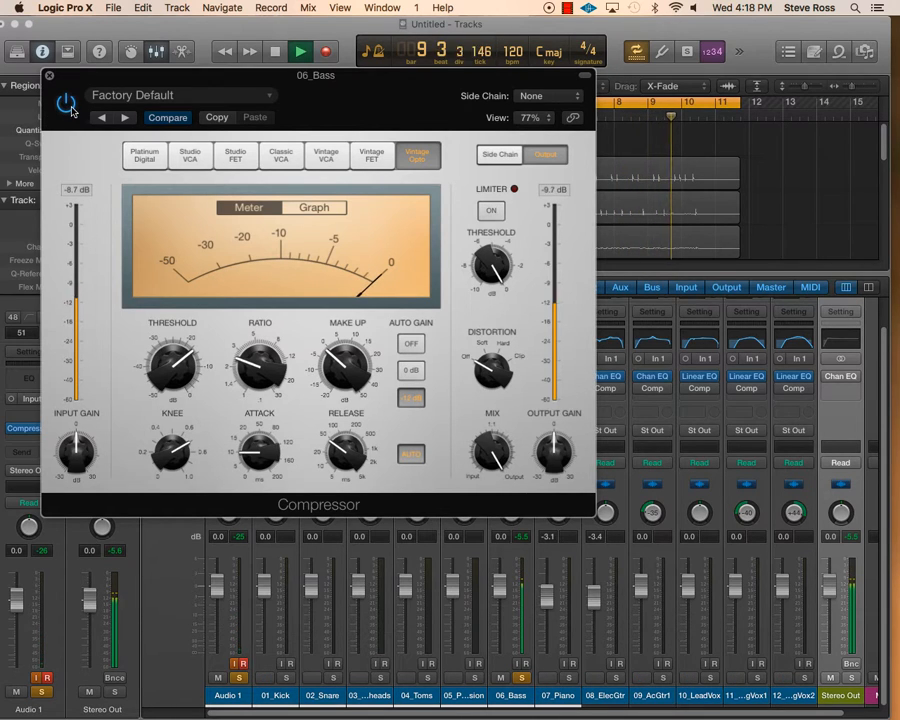
{"action": "left_click_drag", "start_coordinate": [174, 355], "coordinate": [173, 367]}
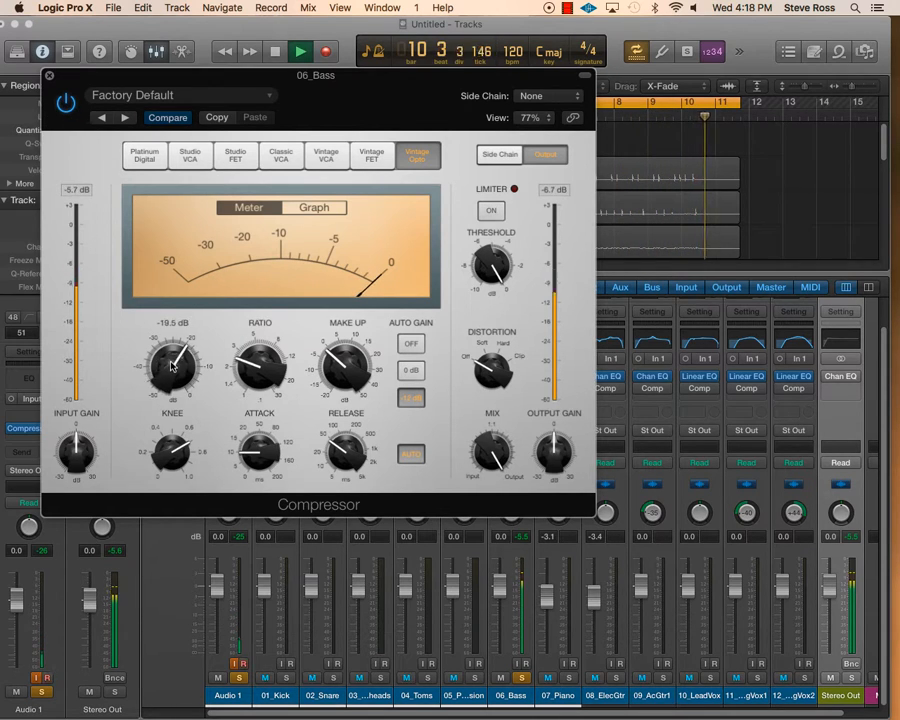
{"action": "key", "text": "space"}
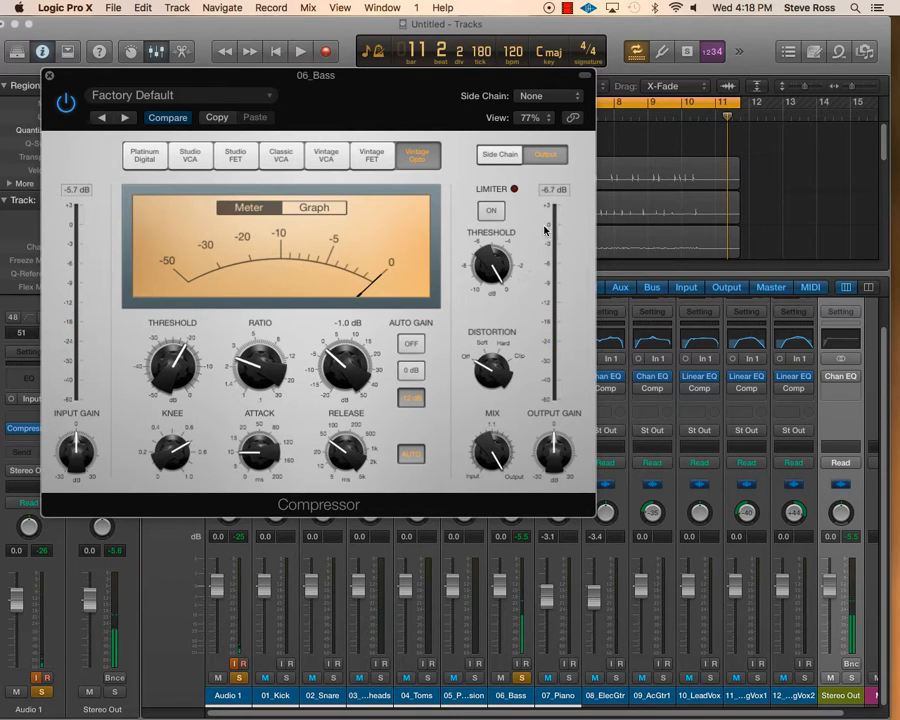
Step: Move the compressor window clear of the tracks, select the 06_Bass region, and play the song from bar 1
{"action": "left_click_drag", "start_coordinate": [266, 84], "coordinate": [506, 300]}
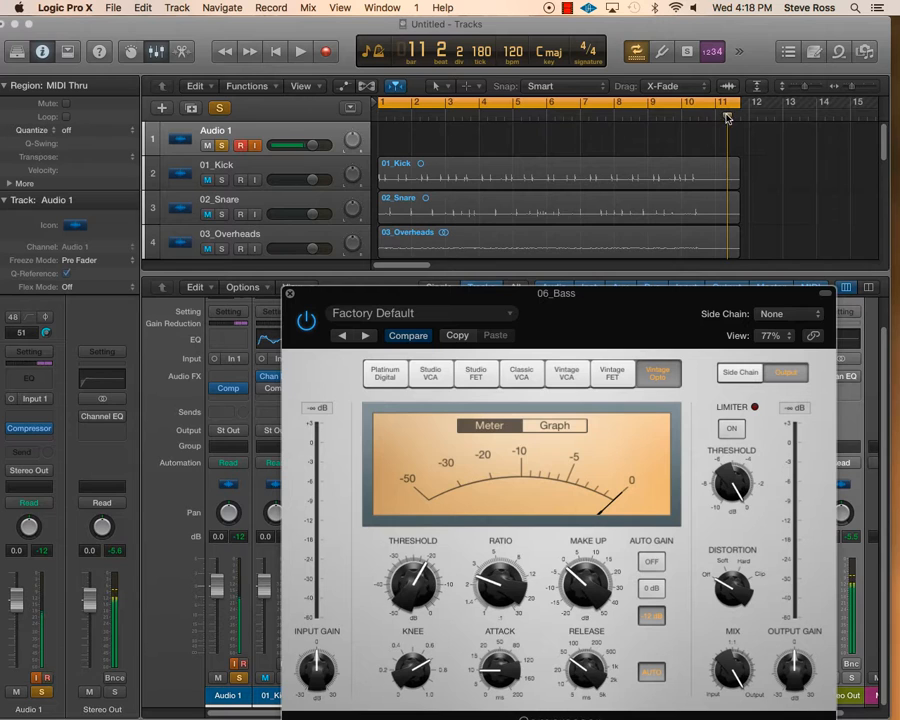
{"action": "left_click_drag", "start_coordinate": [728, 118], "coordinate": [319, 171]}
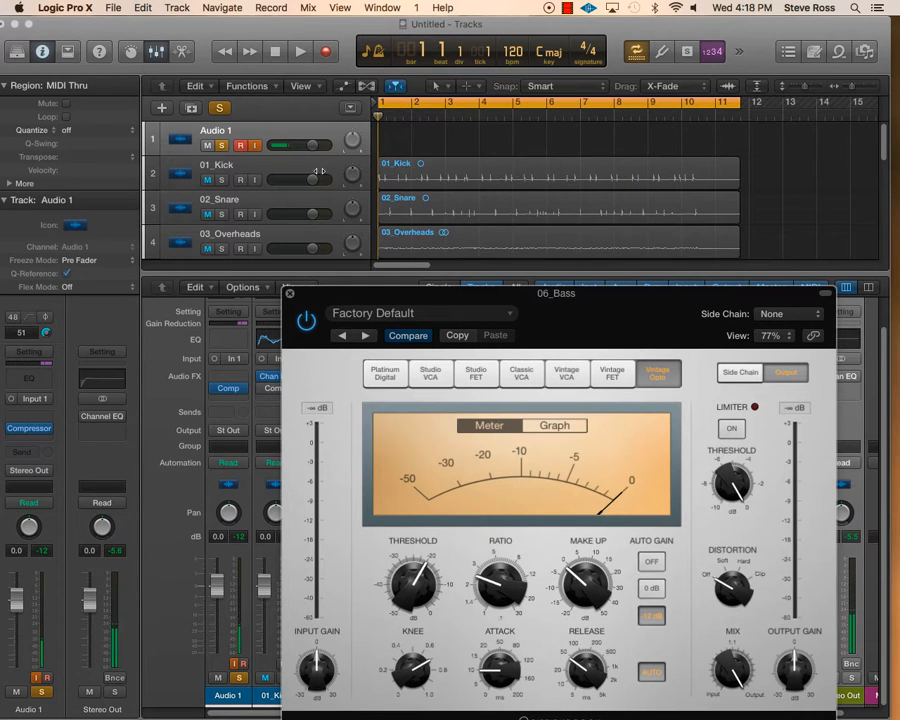
{"action": "scroll", "coordinate": [546, 180], "scroll_direction": "down", "scroll_amount": 5}
{"action": "left_click", "coordinate": [540, 160]}
{"action": "key", "text": "space"}
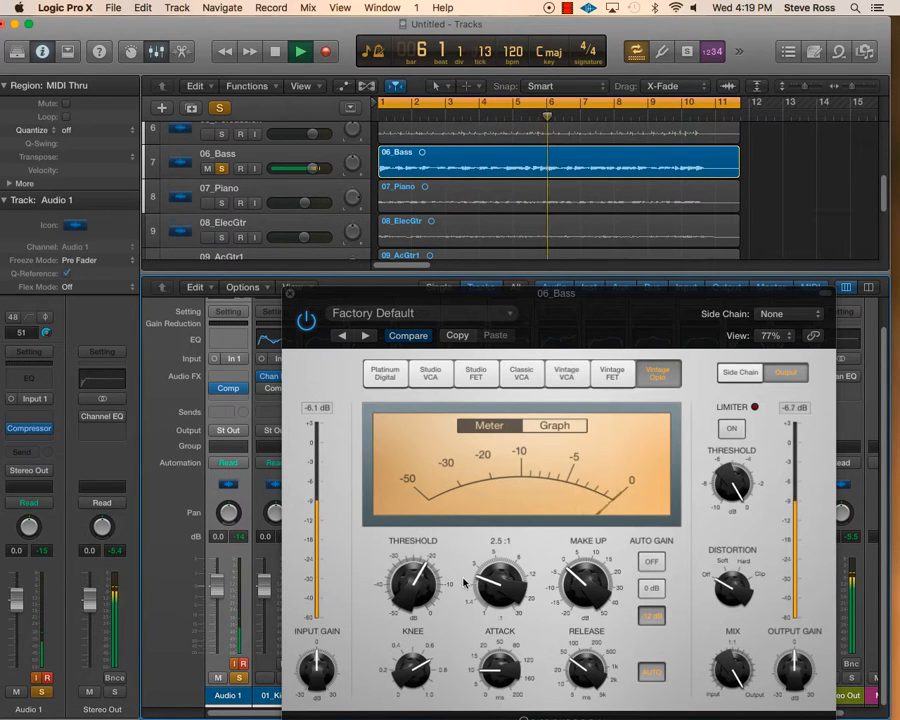
Step: Lower the bass compressor's threshold as far as -35.0 dB during playback and move its window back up over the mixer
{"action": "left_click_drag", "start_coordinate": [415, 580], "coordinate": [388, 617]}
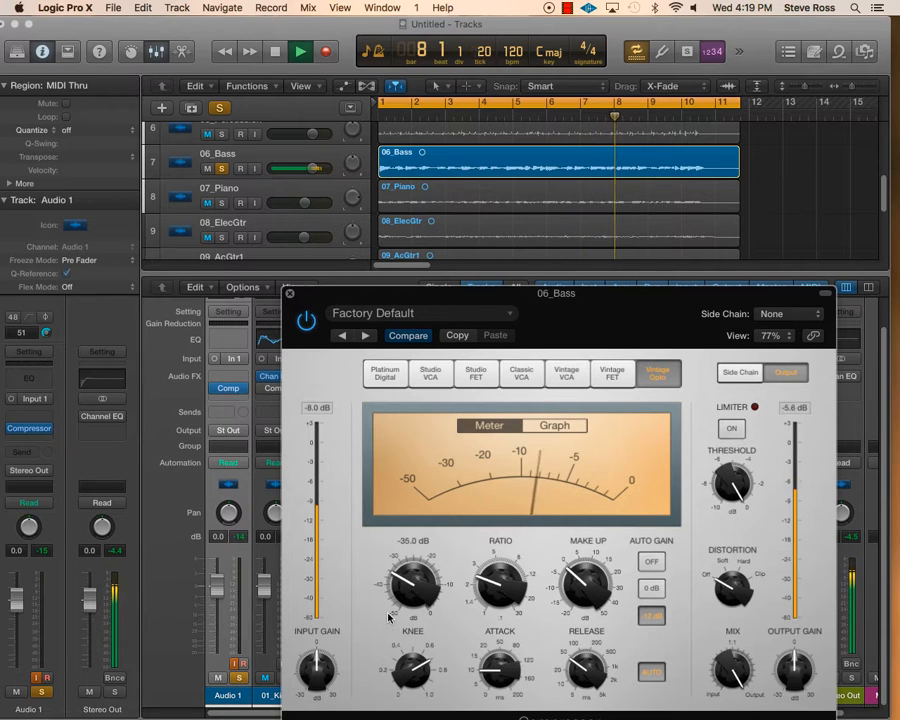
{"action": "left_click_drag", "start_coordinate": [462, 298], "coordinate": [325, 184]}
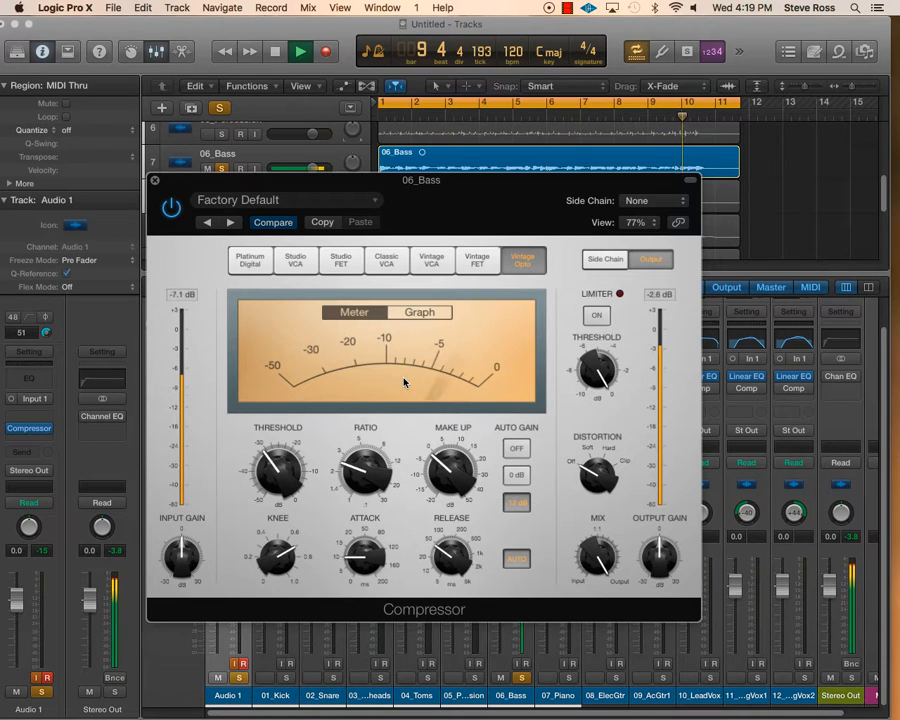
{"action": "key", "text": "space"}
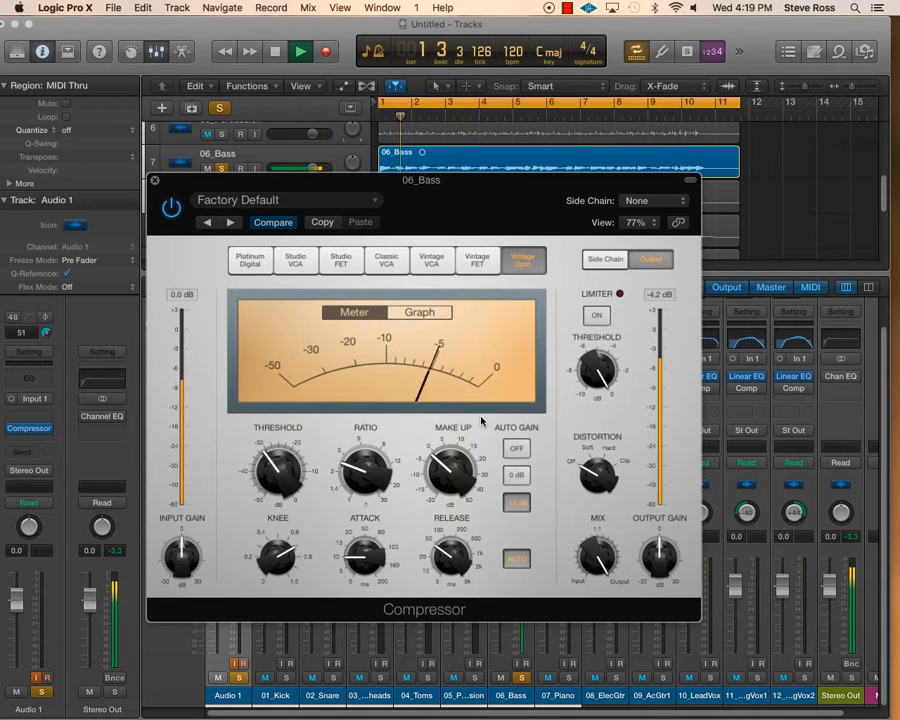
Step: Fine-tune the bass compressor with a slightly longer attack, a shorter release and a slightly lower threshold
{"action": "mouse_move", "coordinate": [371, 559]}
{"action": "left_mouse_down"}
{"action": "mouse_move", "coordinate": [390, 612]}
{"action": "mouse_move", "coordinate": [367, 490]}
{"action": "mouse_move", "coordinate": [369, 563]}
{"action": "left_mouse_up"}
{"action": "mouse_move", "coordinate": [445, 541]}
{"action": "left_mouse_down"}
{"action": "mouse_move", "coordinate": [444, 550]}
{"action": "mouse_move", "coordinate": [439, 531]}
{"action": "mouse_move", "coordinate": [463, 549]}
{"action": "mouse_move", "coordinate": [448, 534]}
{"action": "left_mouse_up"}
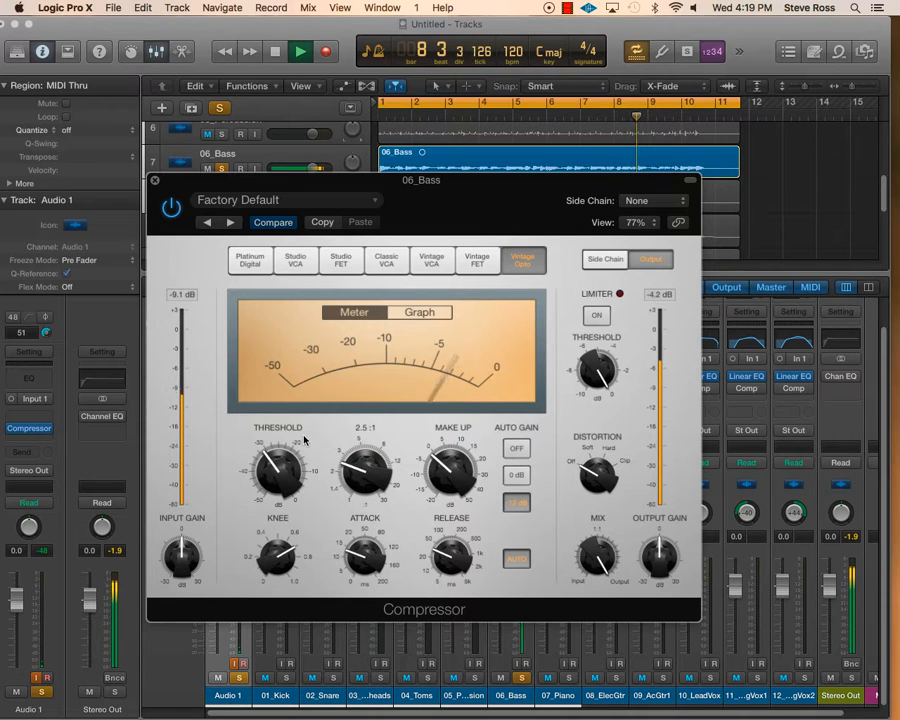
{"action": "left_click_drag", "start_coordinate": [268, 468], "coordinate": [265, 465]}
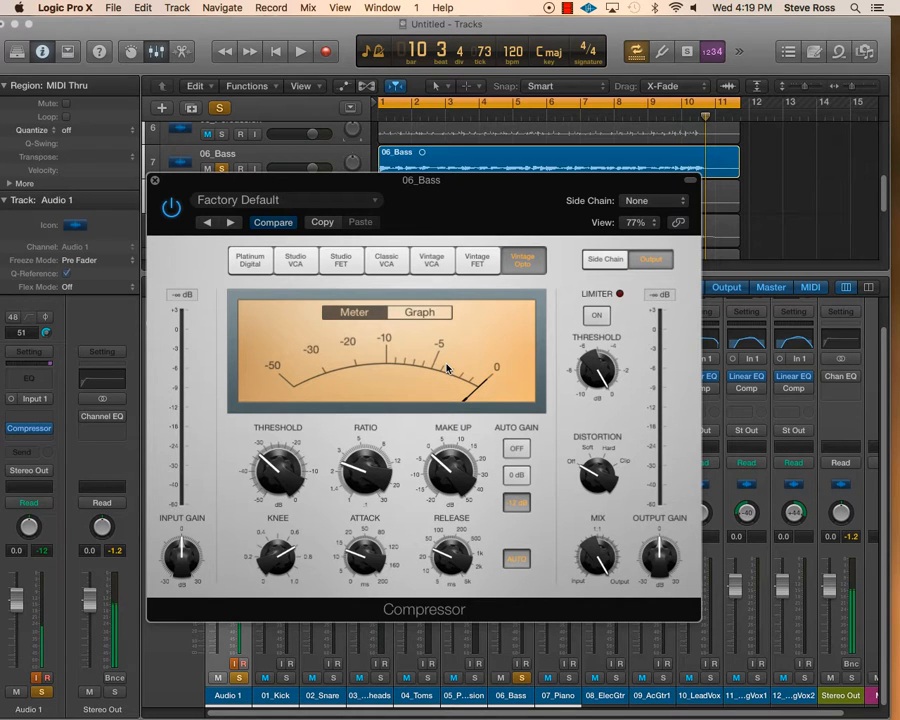
Step: Replay the bass from the start, shorten the compressor's attack to 10.5 ms, and stop playback
{"action": "key", "text": "Return"}
{"action": "key", "text": "space"}
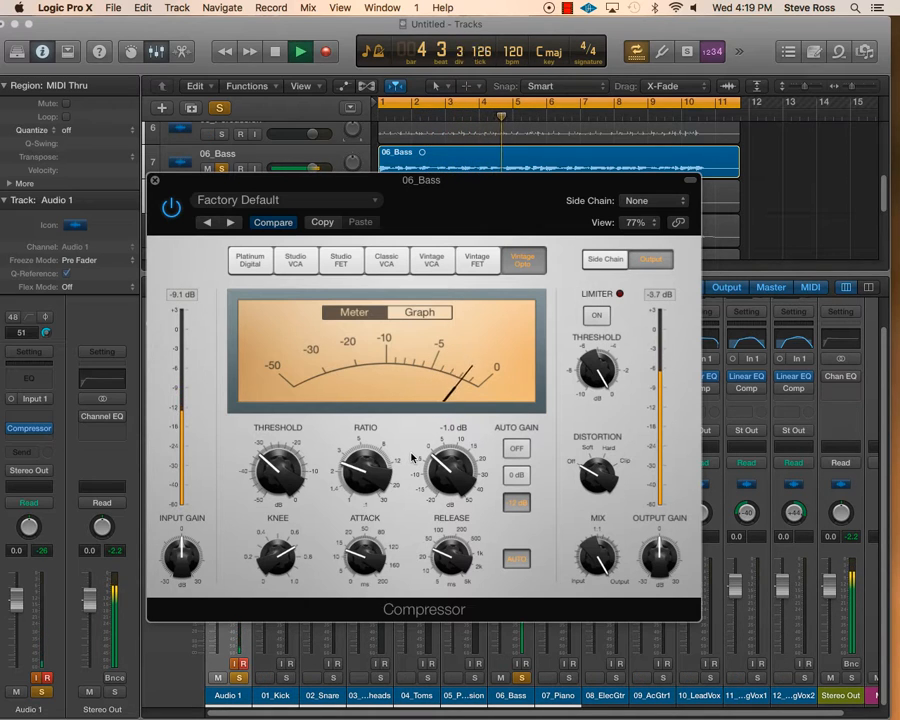
{"action": "mouse_move", "coordinate": [352, 558]}
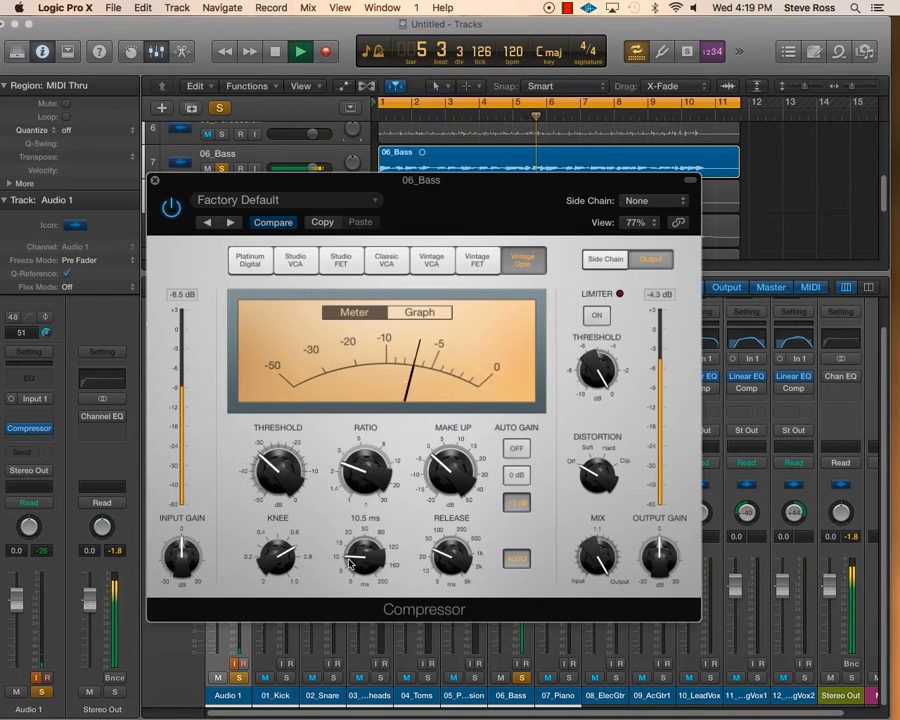
{"action": "key", "text": "space"}
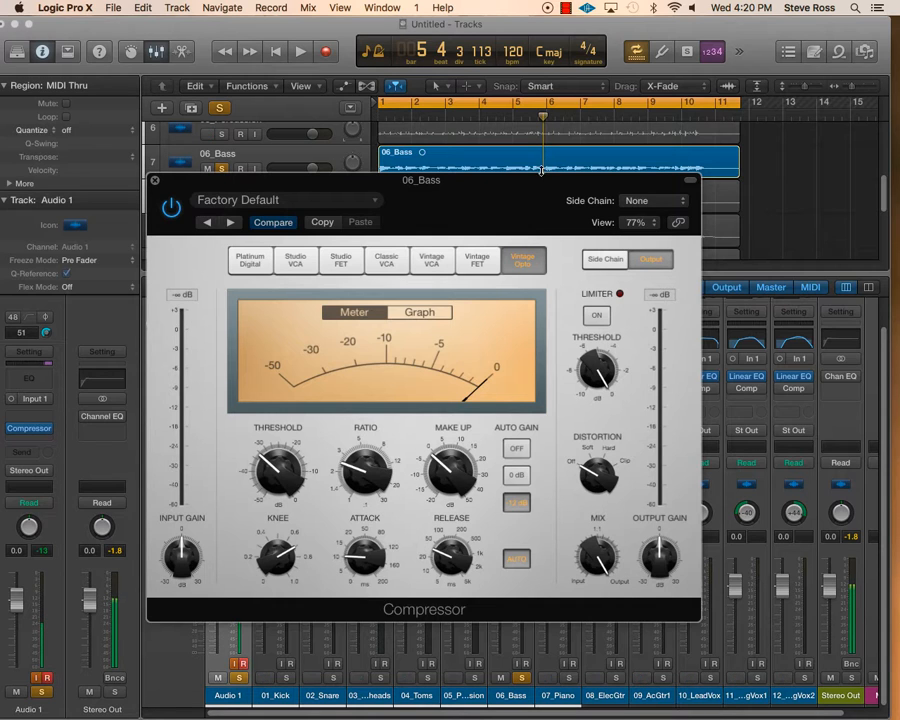
Step: Audition different ratios on the bass compressor, going to 1.8:1 and settling on 1.9:1, and stop playback
{"action": "key", "text": "space"}
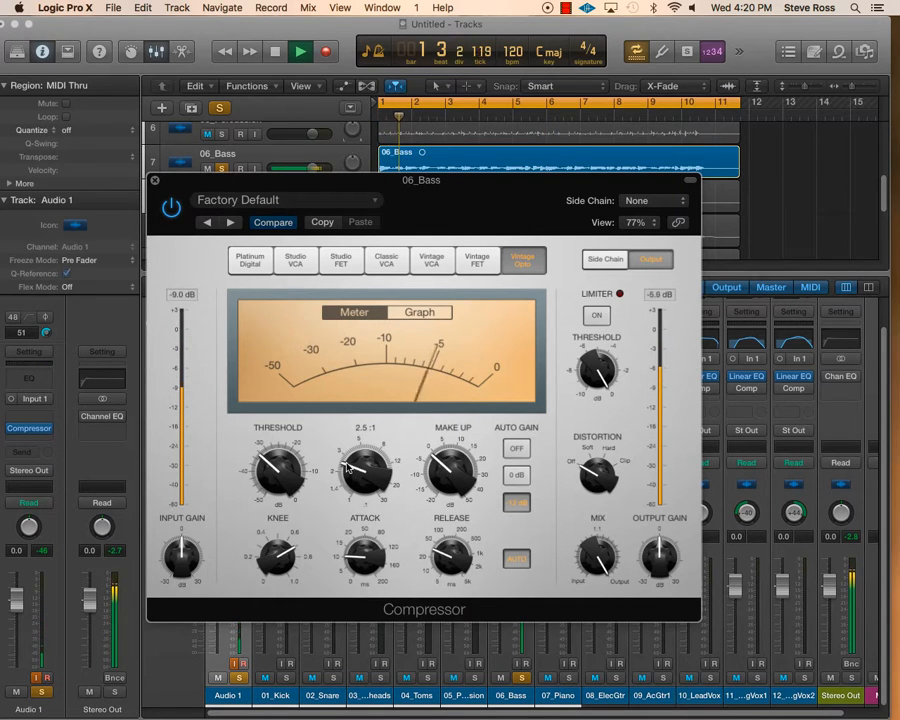
{"action": "left_click_drag", "start_coordinate": [348, 467], "coordinate": [395, 483]}
{"action": "key", "text": "space"}
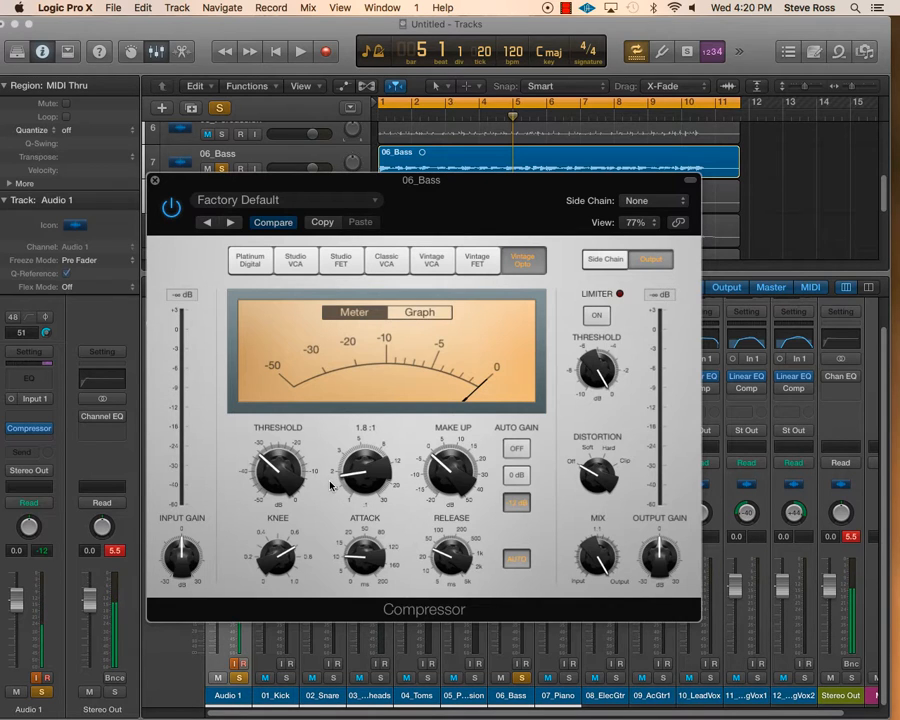
{"action": "key", "text": "space"}
{"action": "mouse_move", "coordinate": [362, 470]}
{"action": "left_mouse_down"}
{"action": "mouse_move", "coordinate": [360, 452]}
{"action": "mouse_move", "coordinate": [366, 480]}
{"action": "left_mouse_up"}
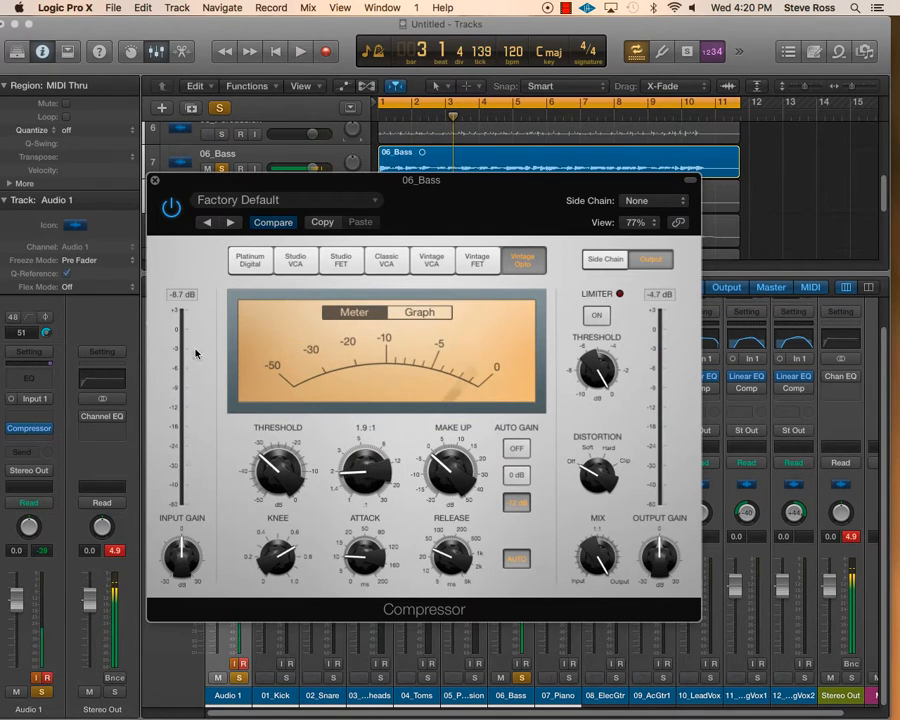
{"action": "key", "text": "space"}
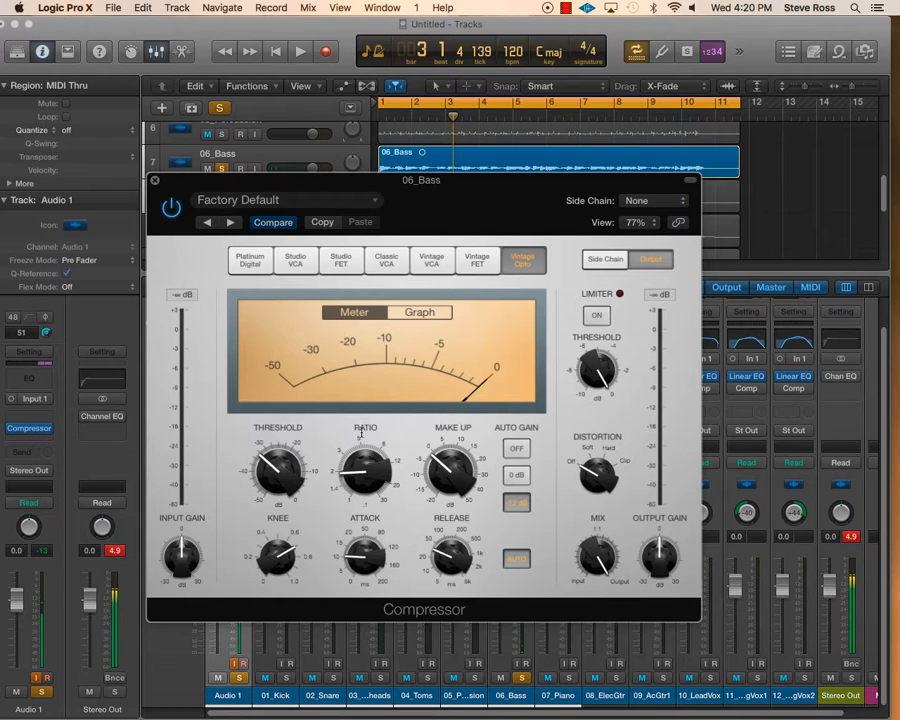
Step: Close the bass compressor, open the compressor on the 10_LeadVox channel, and move its window clear of the mixer's solo controls
{"action": "left_click_drag", "start_coordinate": [250, 185], "coordinate": [248, 240]}
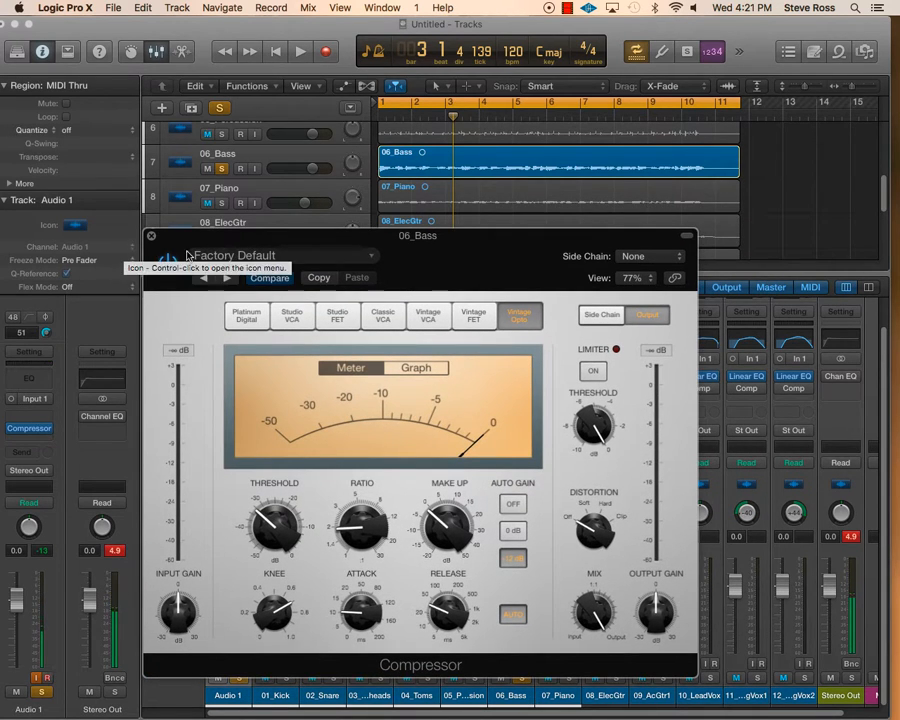
{"action": "left_click", "coordinate": [152, 238]}
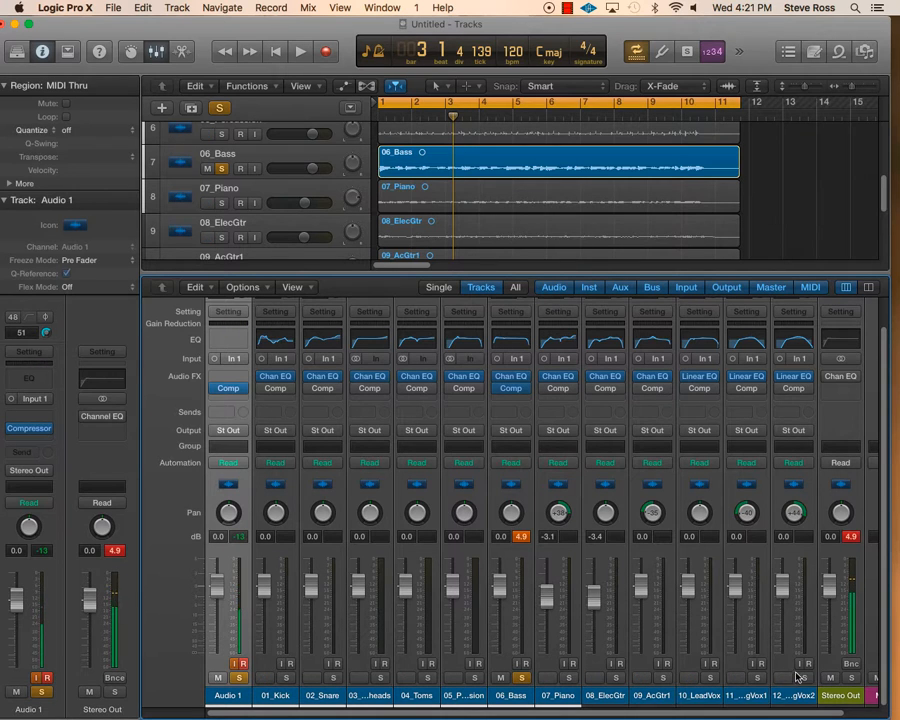
{"action": "scroll", "coordinate": [797, 677], "scroll_direction": "up", "scroll_amount": 1}
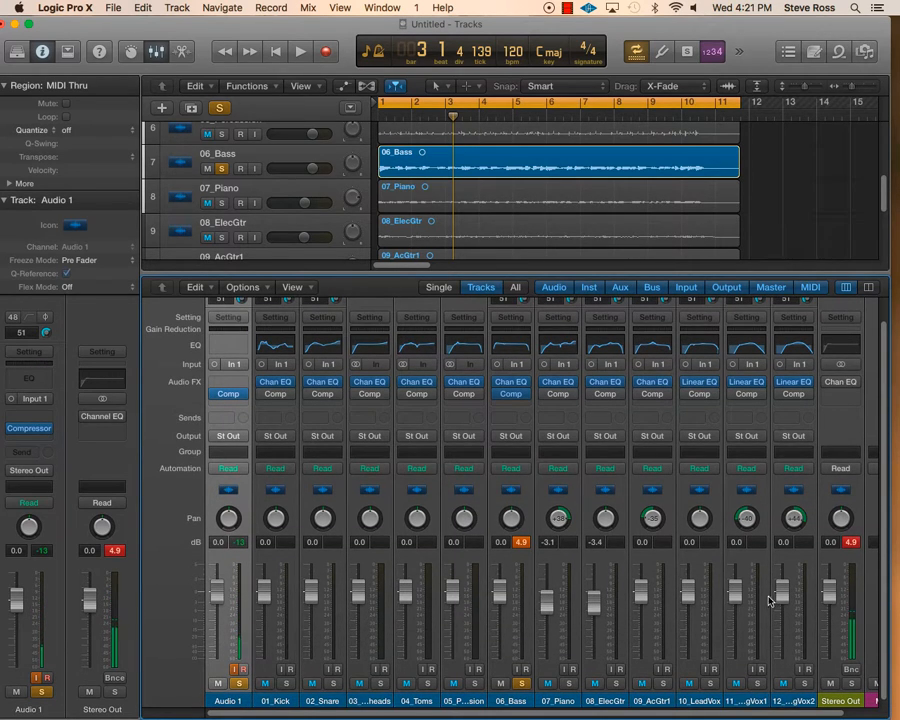
{"action": "left_click", "coordinate": [700, 395]}
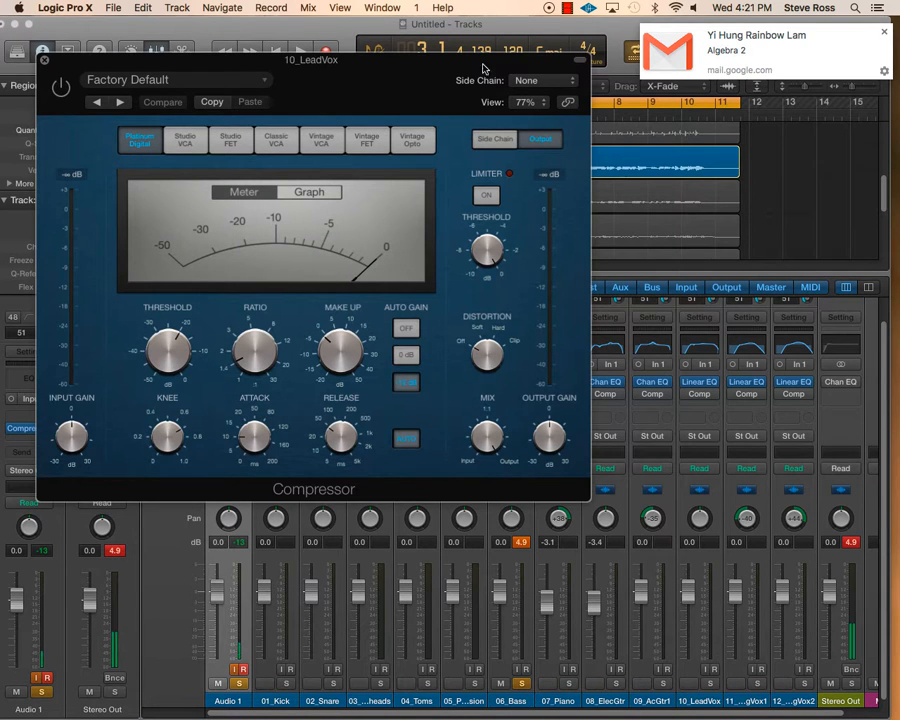
{"action": "left_click_drag", "start_coordinate": [340, 62], "coordinate": [640, 18]}
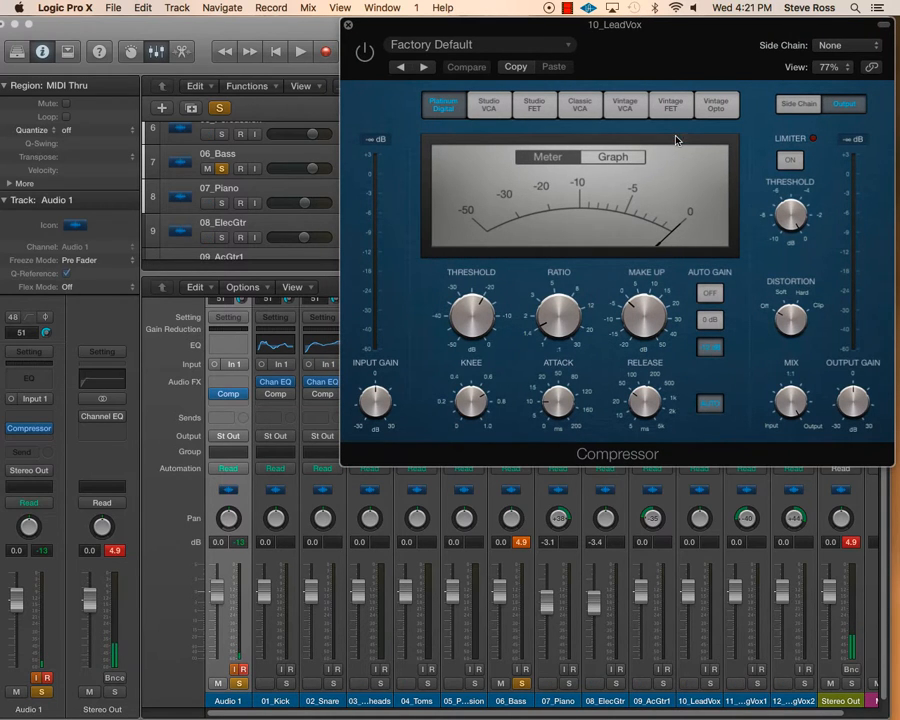
Step: Load the FET Vocal 01 voice preset into the 10_LeadVox compressor
{"action": "left_click", "coordinate": [485, 47]}
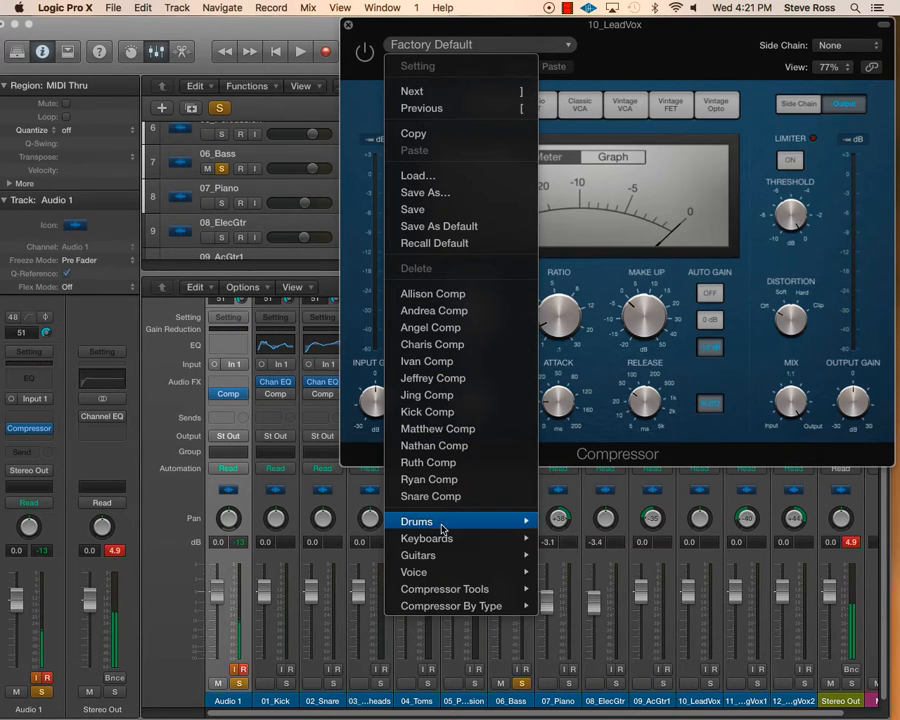
{"action": "mouse_move", "coordinate": [444, 523]}
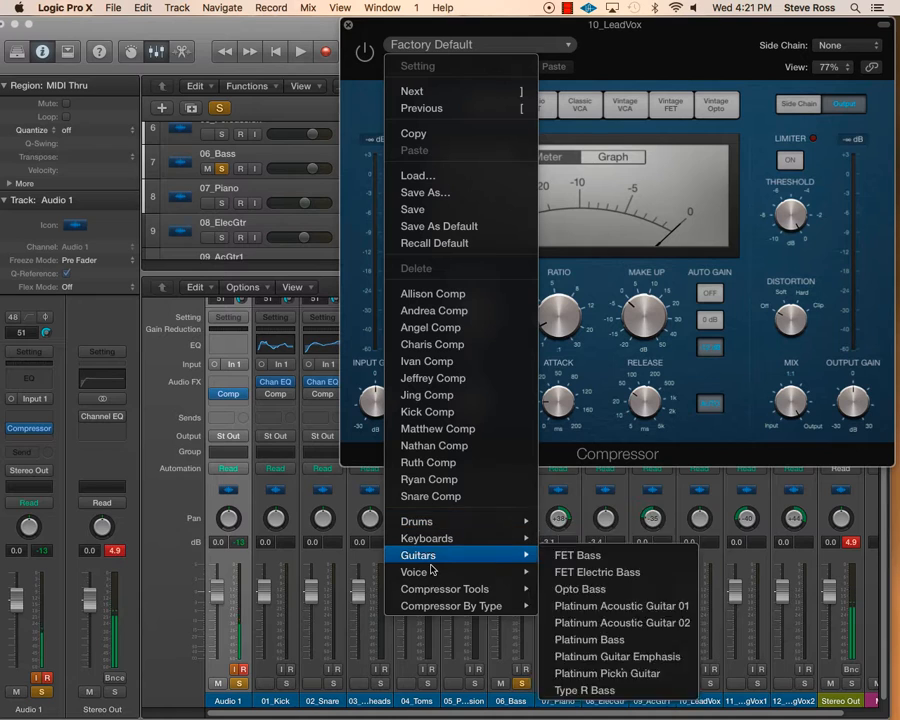
{"action": "mouse_move", "coordinate": [435, 574]}
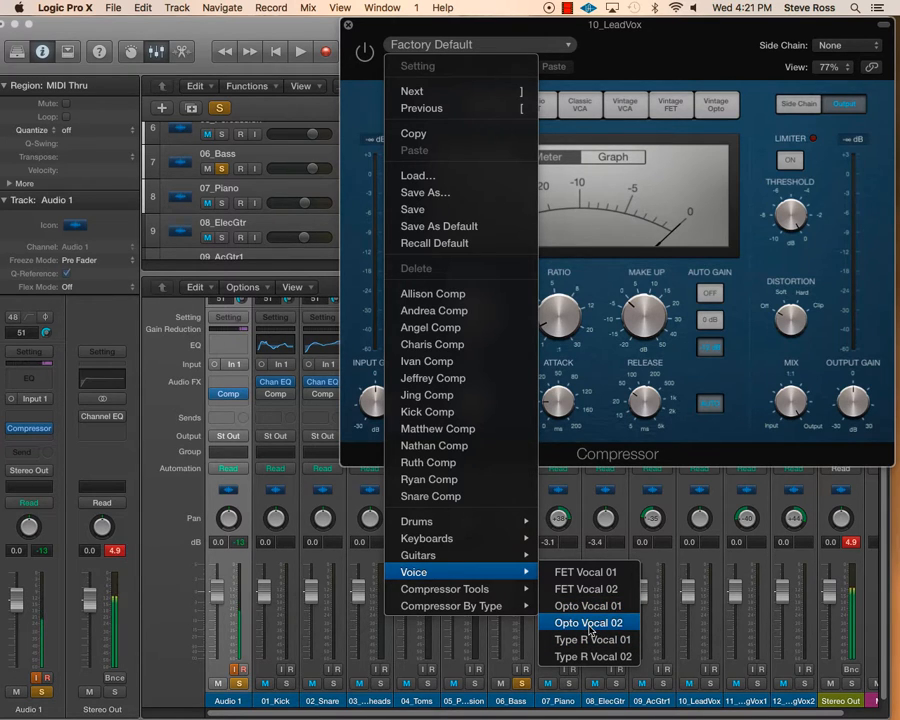
{"action": "left_click", "coordinate": [593, 572]}
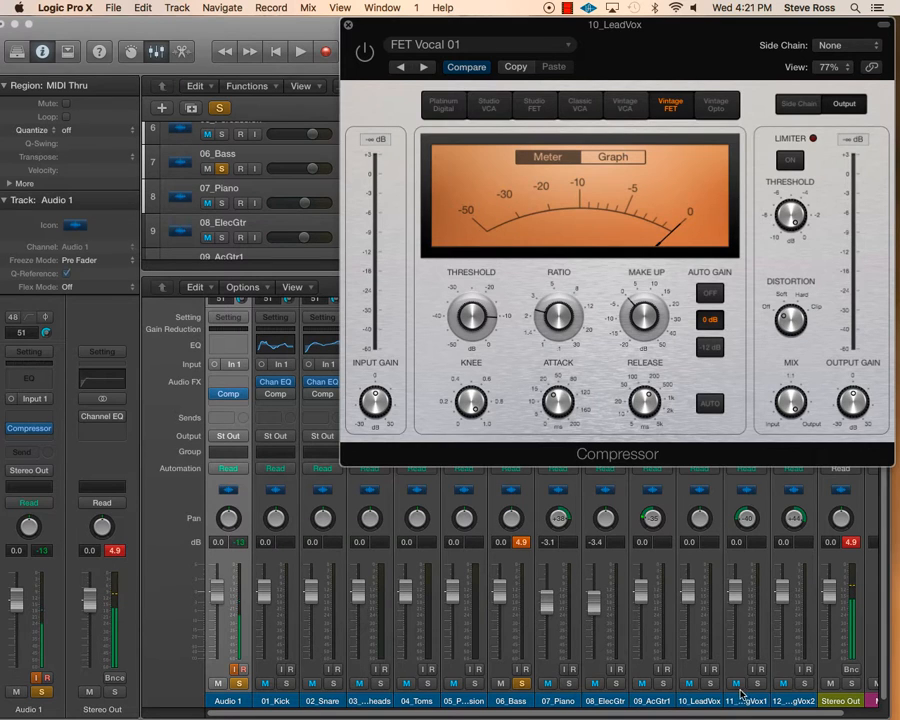
Step: Switch the solo from 06_Bass to 10_LeadVox, turn on the lead vocal's compressor, and start playback
{"action": "left_click", "coordinate": [520, 685]}
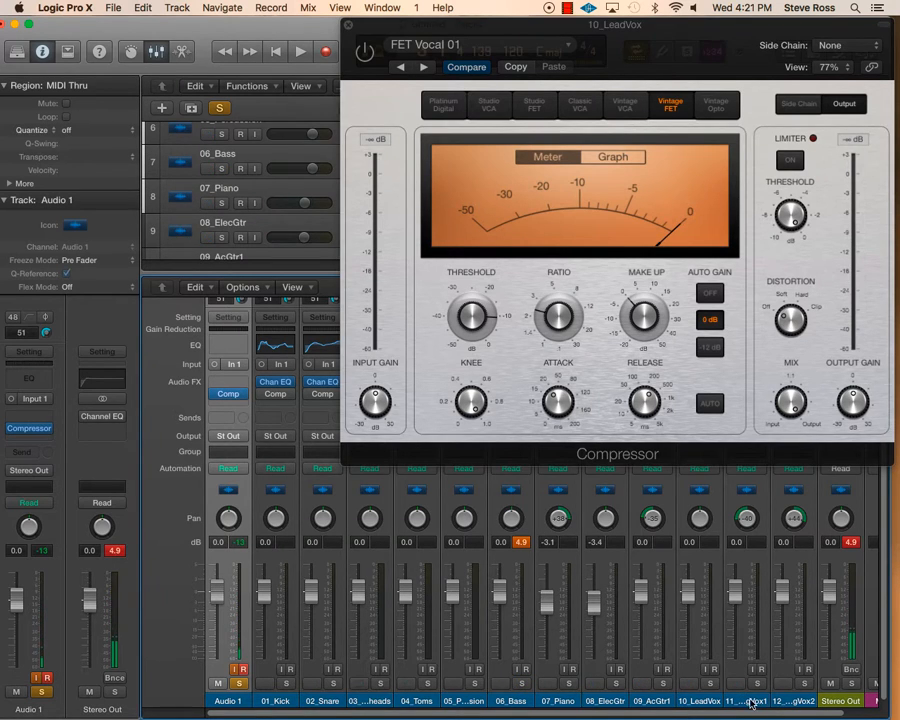
{"action": "left_click", "coordinate": [710, 685]}
{"action": "mouse_move", "coordinate": [478, 313]}
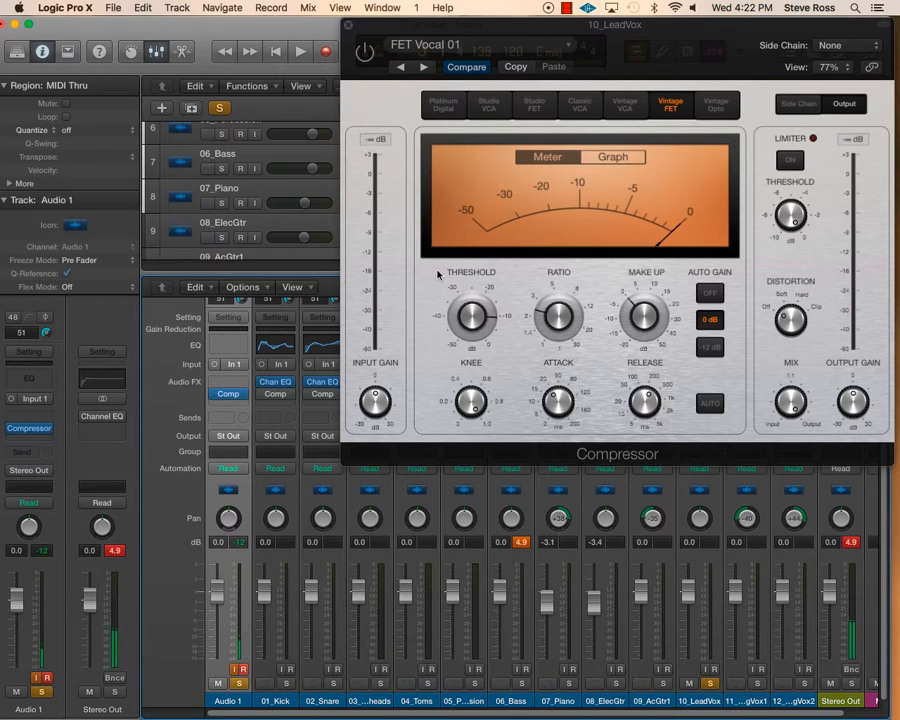
{"action": "left_click", "coordinate": [367, 57]}
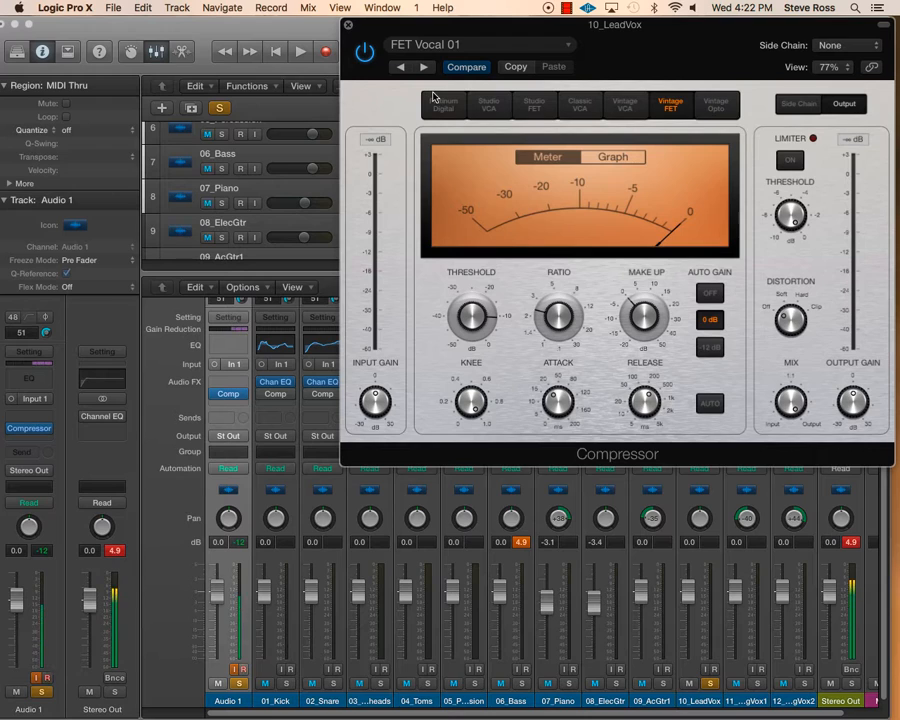
{"action": "key", "text": "space"}
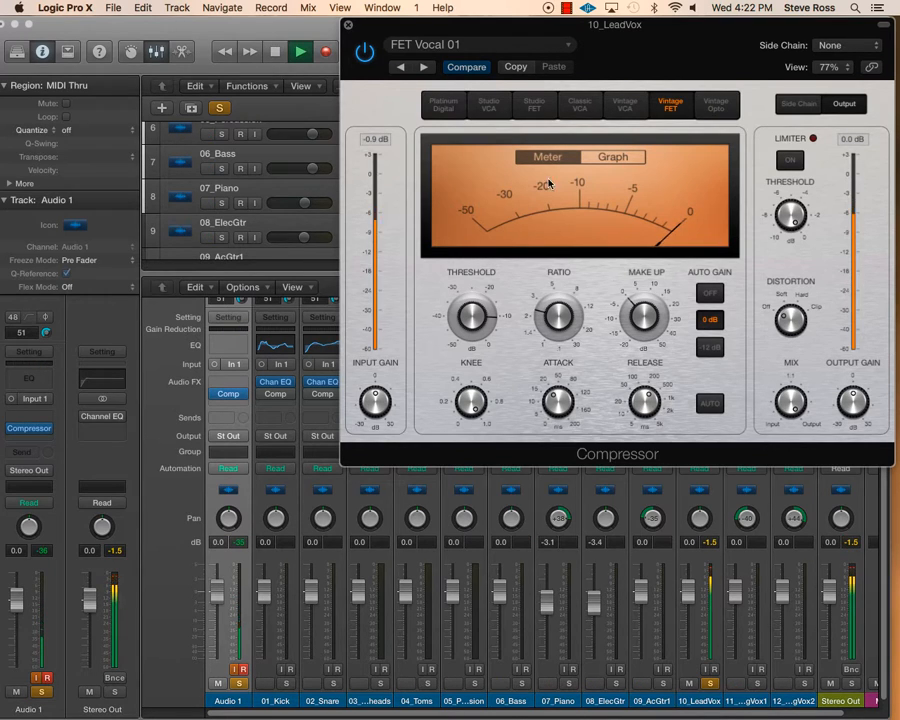
Step: Lower the lead vocal compressor's threshold to about -25 dB and set its ratio to 2.3:1
{"action": "left_click_drag", "start_coordinate": [471, 316], "coordinate": [472, 364]}
{"action": "mouse_move", "coordinate": [531, 306]}
{"action": "left_mouse_down"}
{"action": "mouse_move", "coordinate": [531, 327]}
{"action": "mouse_move", "coordinate": [530, 316]}
{"action": "left_mouse_up"}
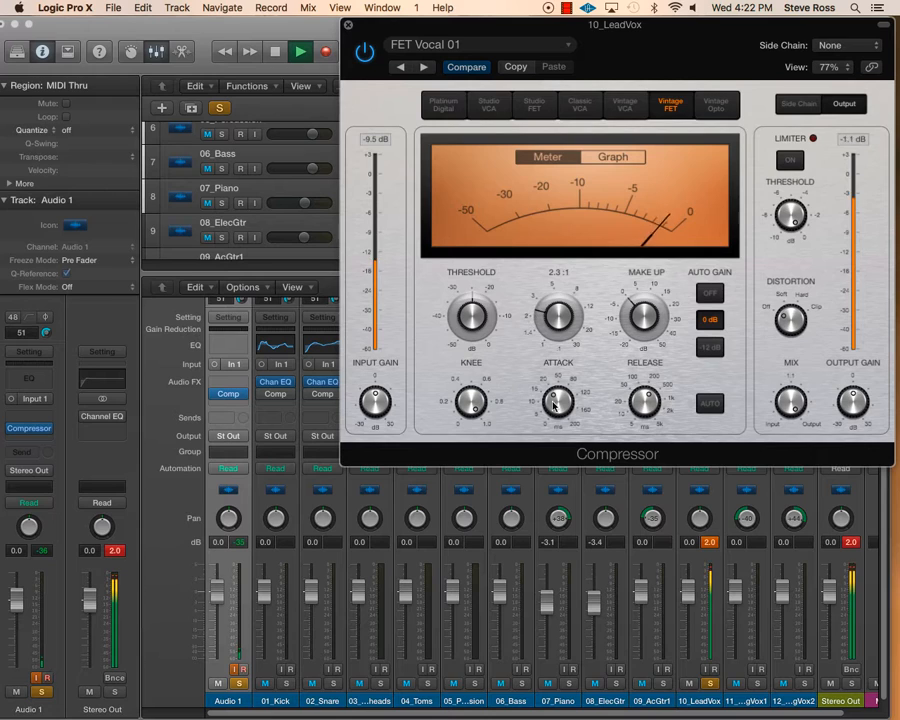
Step: Set the lead vocal compressor's knee to 1.0, set its release to 160 ms, and resume playback
{"action": "left_click_drag", "start_coordinate": [470, 406], "coordinate": [472, 407]}
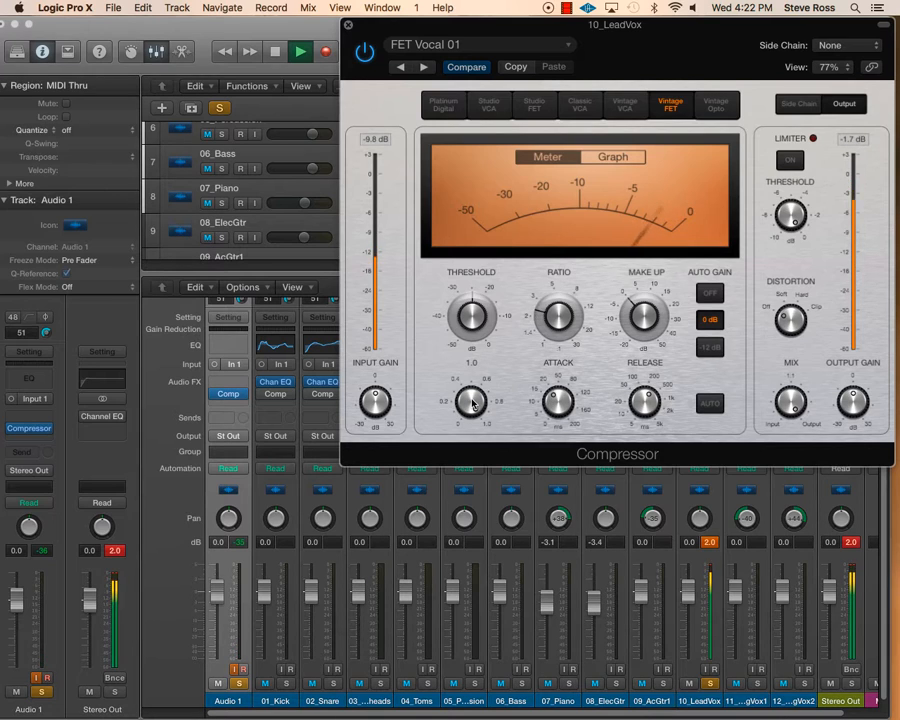
{"action": "mouse_move", "coordinate": [530, 401]}
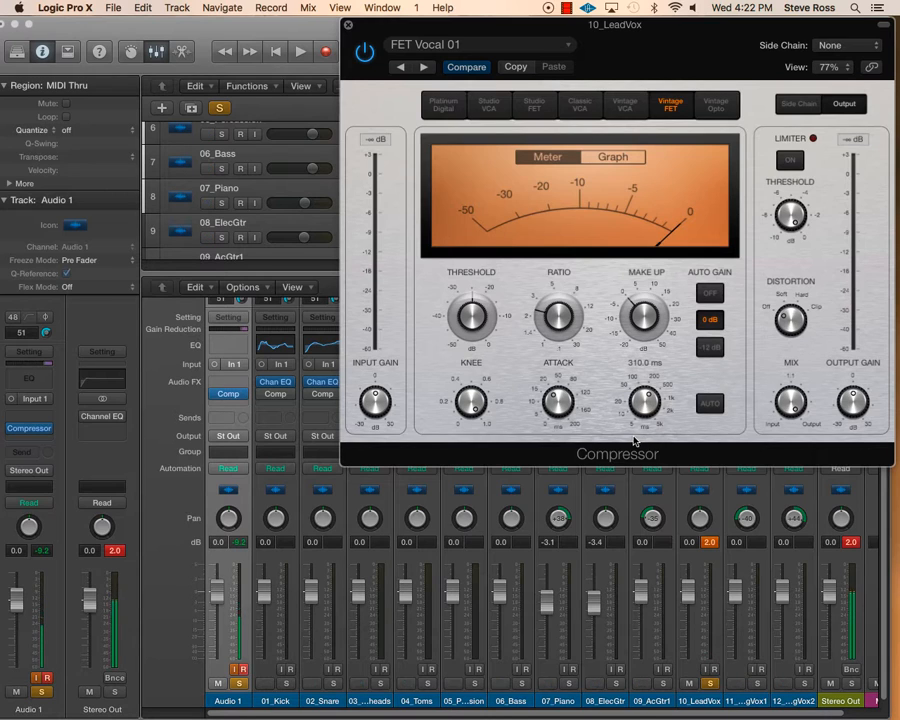
{"action": "mouse_move", "coordinate": [560, 403]}
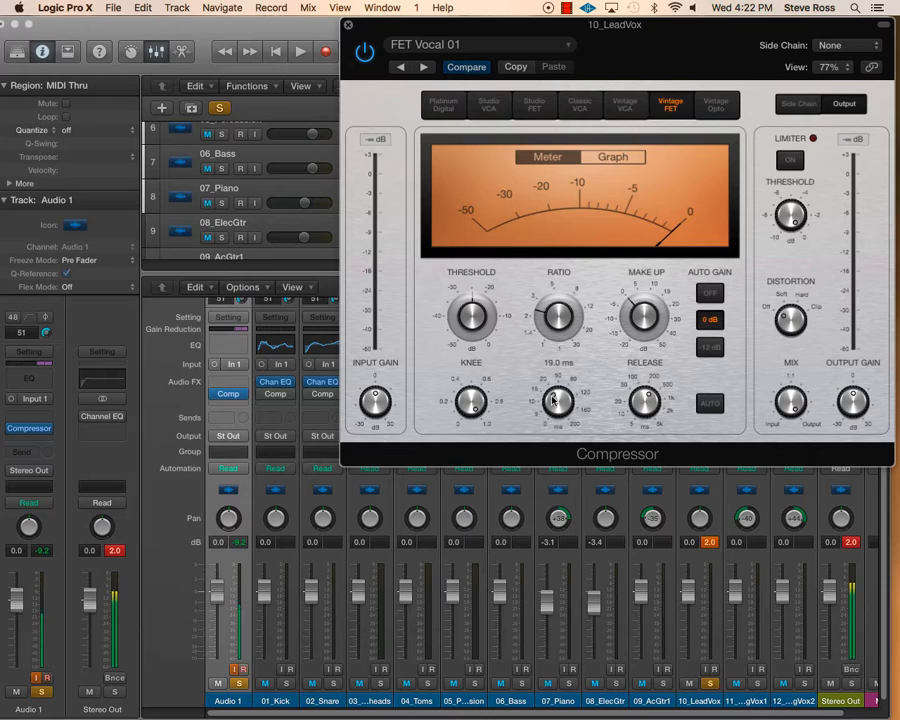
{"action": "mouse_move", "coordinate": [646, 402]}
{"action": "left_click_drag", "start_coordinate": [556, 395], "coordinate": [560, 389]}
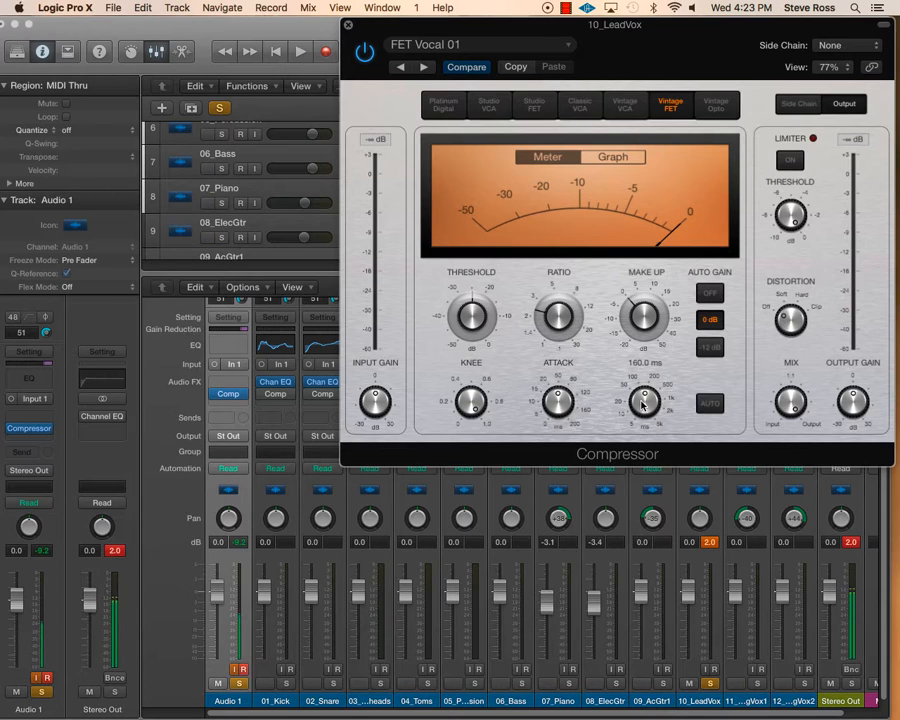
{"action": "key", "text": "space"}
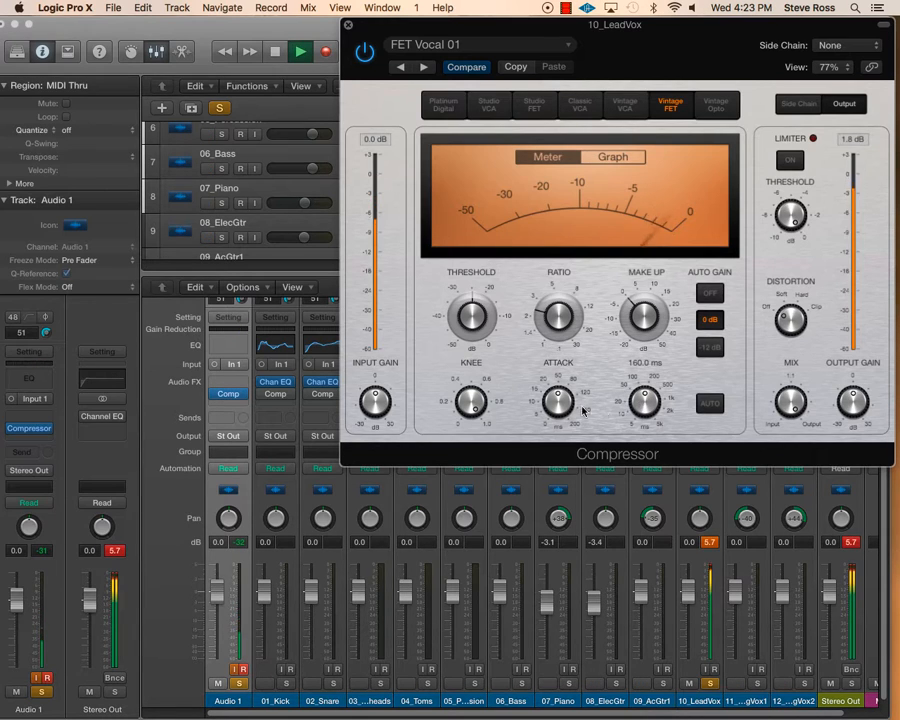
Step: Set the lead vocal compressor's attack to 23 ms and its release to about 330 ms while listening, and stop playback
{"action": "left_click_drag", "start_coordinate": [557, 407], "coordinate": [546, 446]}
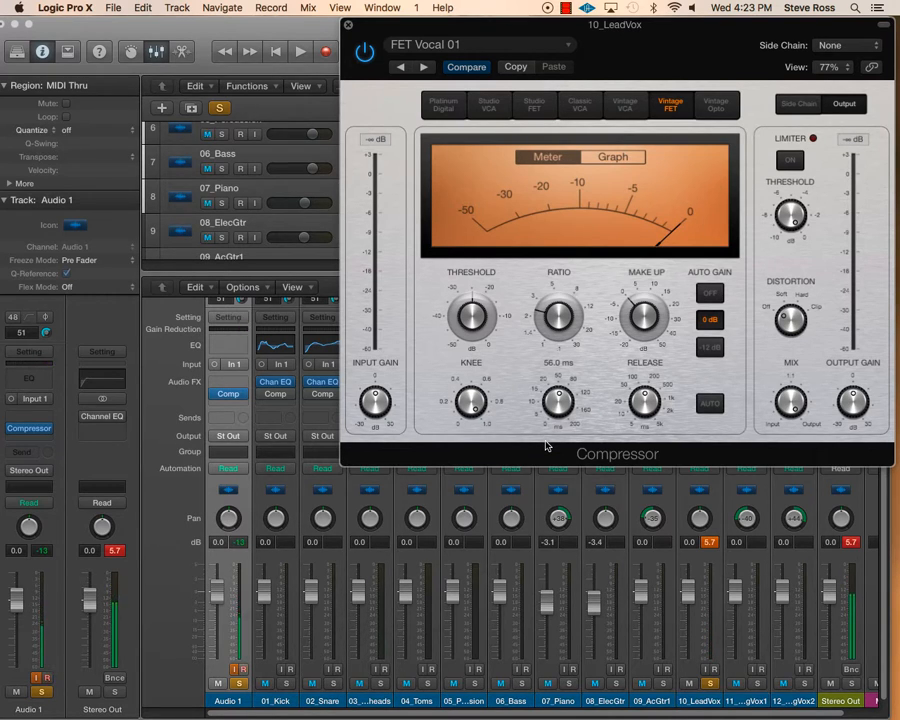
{"action": "key", "text": "space"}
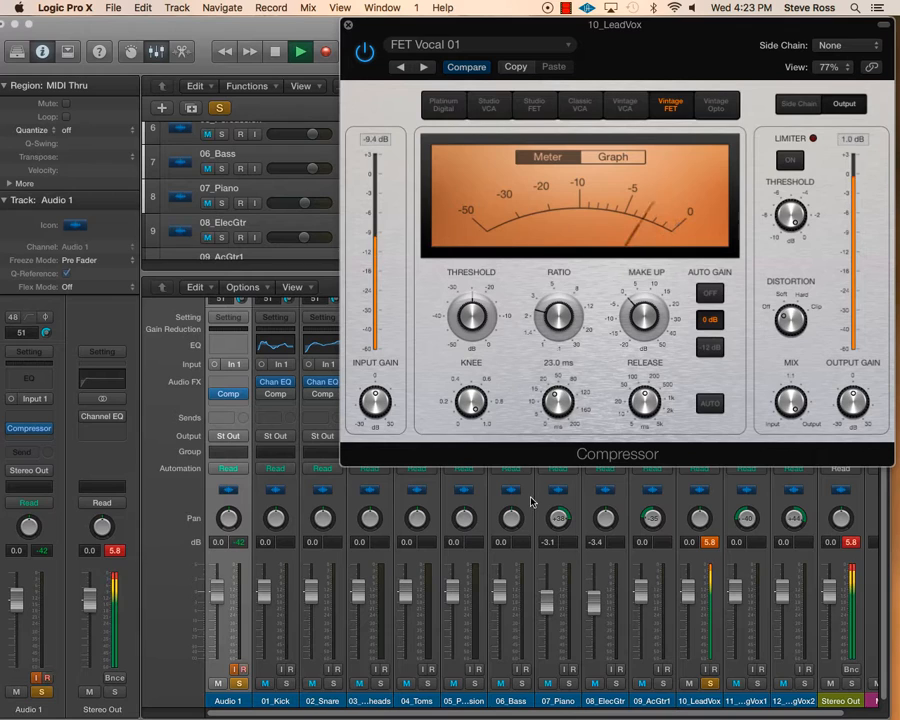
{"action": "mouse_move", "coordinate": [632, 437]}
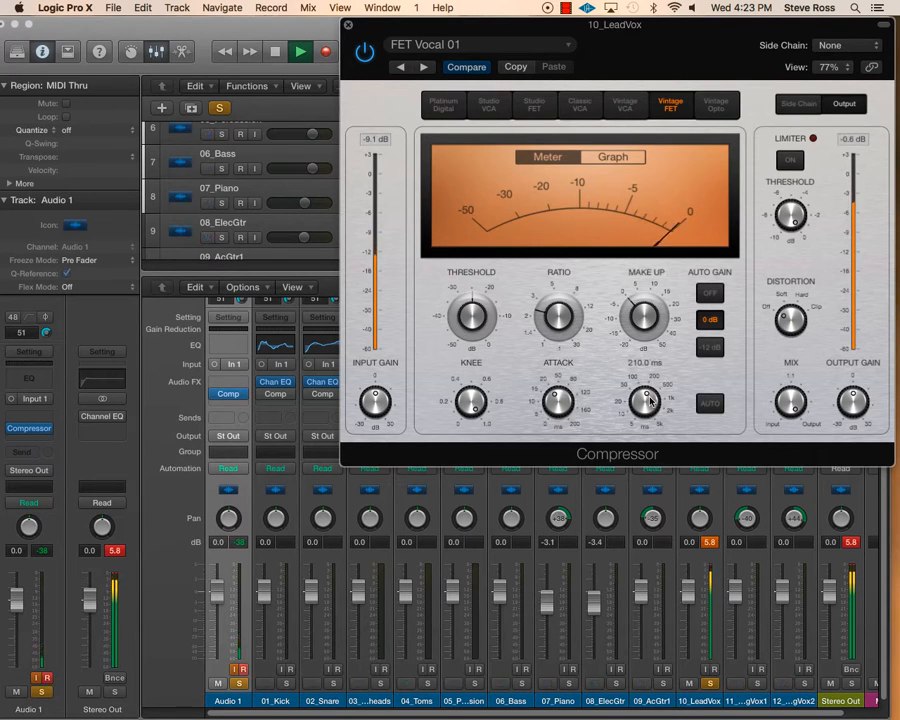
{"action": "mouse_move", "coordinate": [649, 402]}
{"action": "left_mouse_down"}
{"action": "mouse_move", "coordinate": [650, 391]}
{"action": "mouse_move", "coordinate": [643, 402]}
{"action": "left_mouse_up"}
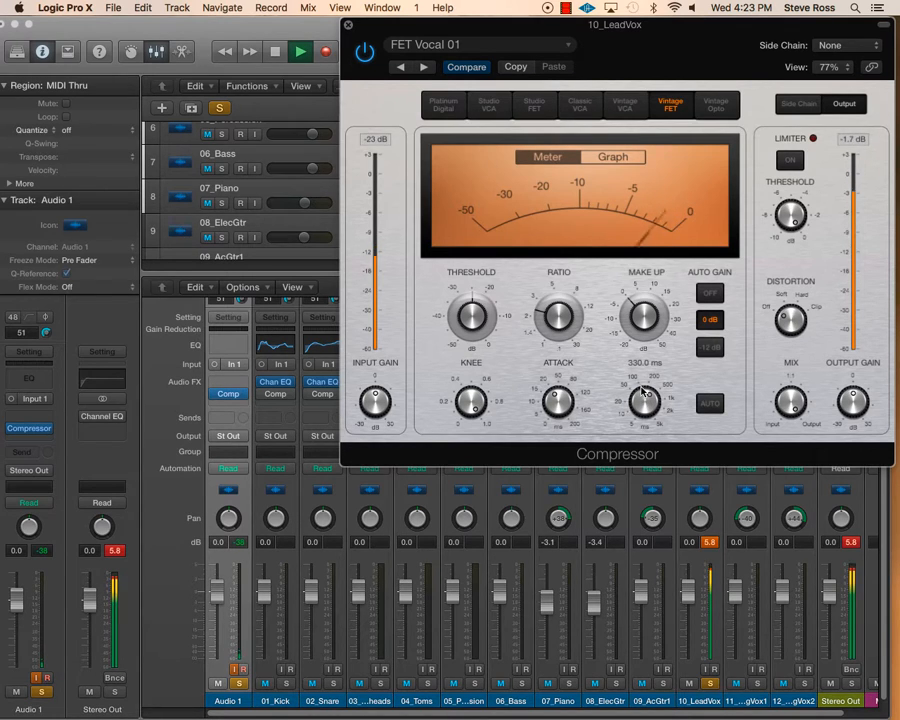
{"action": "key", "text": "space"}
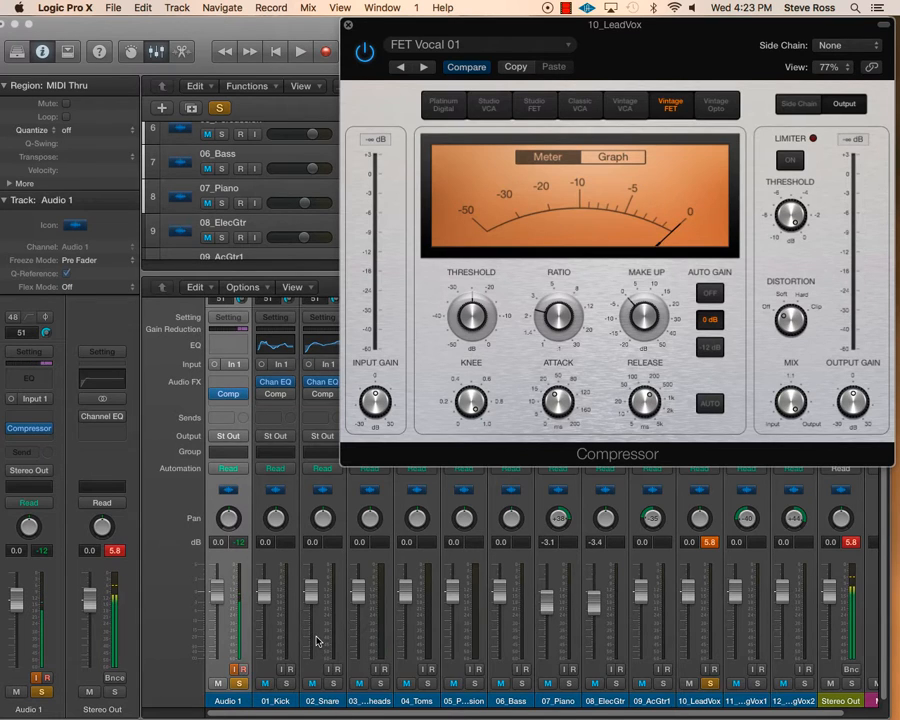
Step: Close the lead vocal compressor and switch the solo from 10_LeadVox to 02_Snare
{"action": "scroll", "coordinate": [316, 639], "scroll_direction": "up", "scroll_amount": 2}
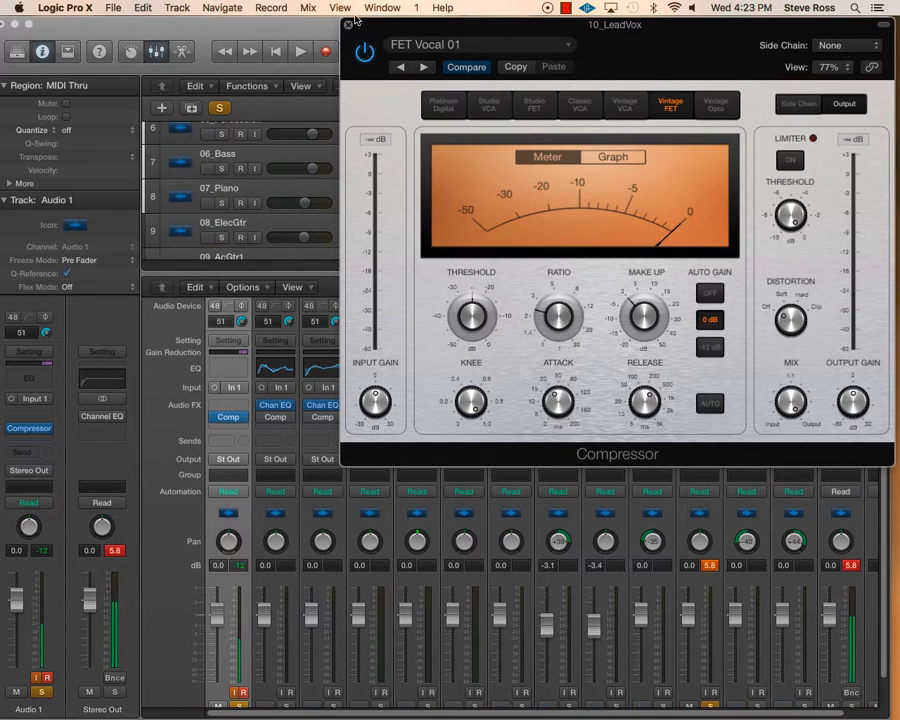
{"action": "left_click", "coordinate": [347, 24]}
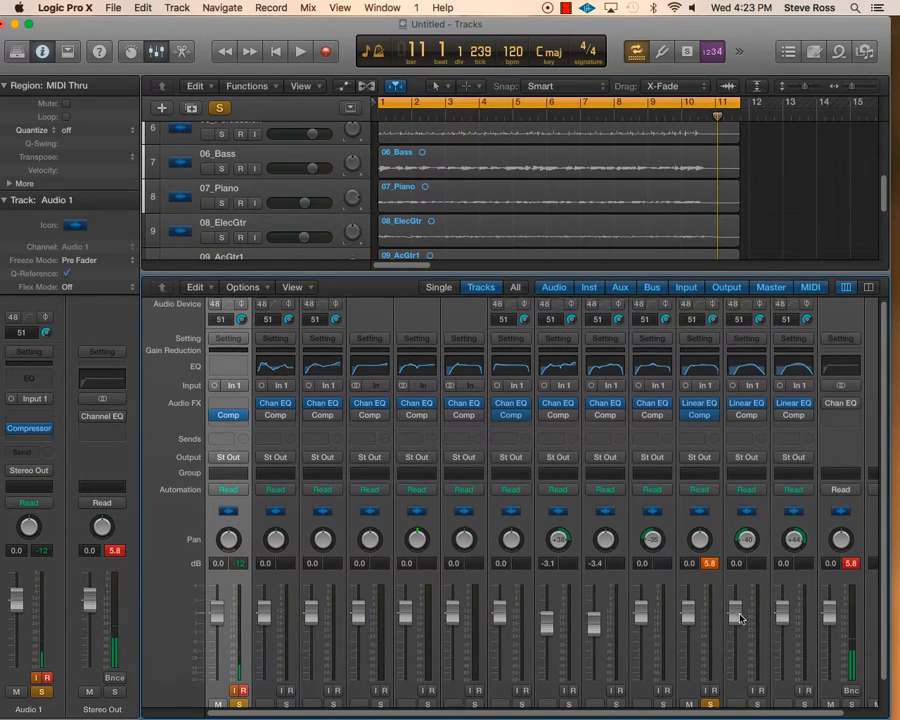
{"action": "scroll", "coordinate": [720, 645], "scroll_direction": "down", "scroll_amount": 2}
{"action": "left_click", "coordinate": [711, 676]}
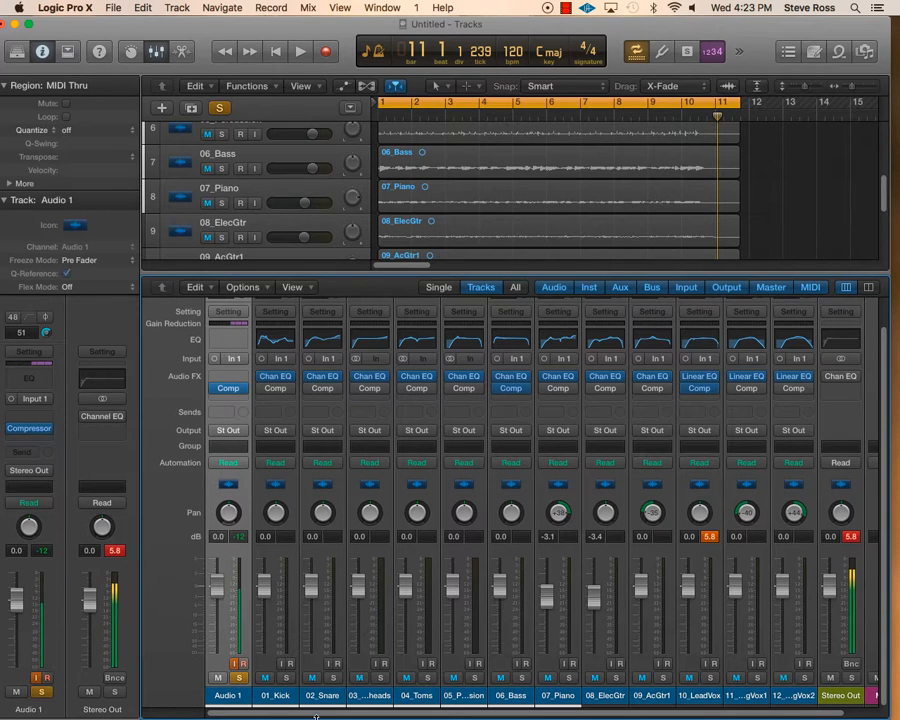
{"action": "left_click", "coordinate": [332, 677]}
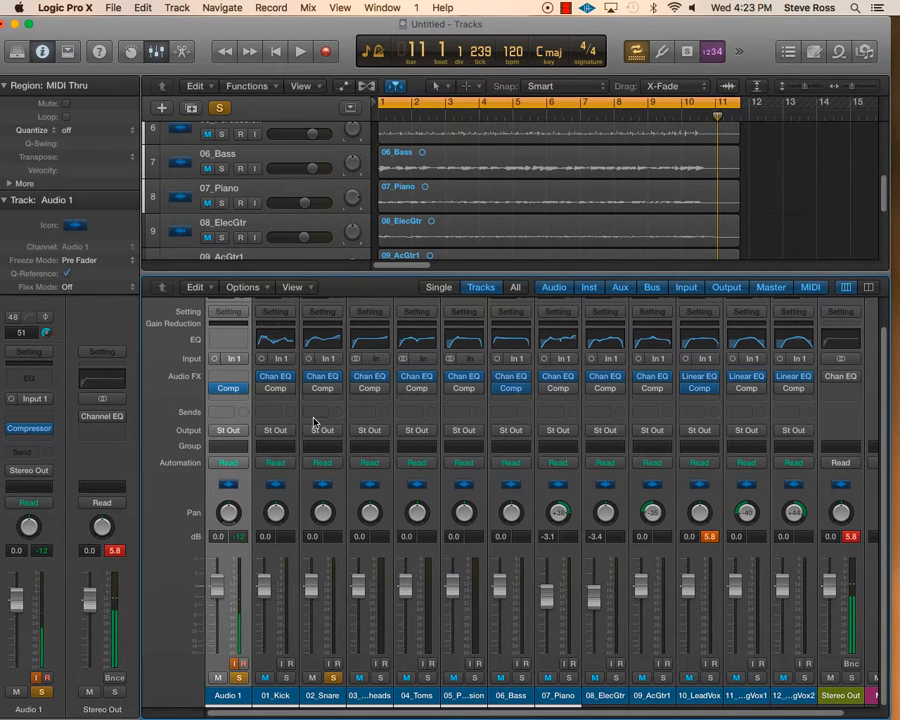
Step: Open the compressor on the 02_Snare channel and load the VCA Snare drum preset
{"action": "left_click", "coordinate": [322, 388]}
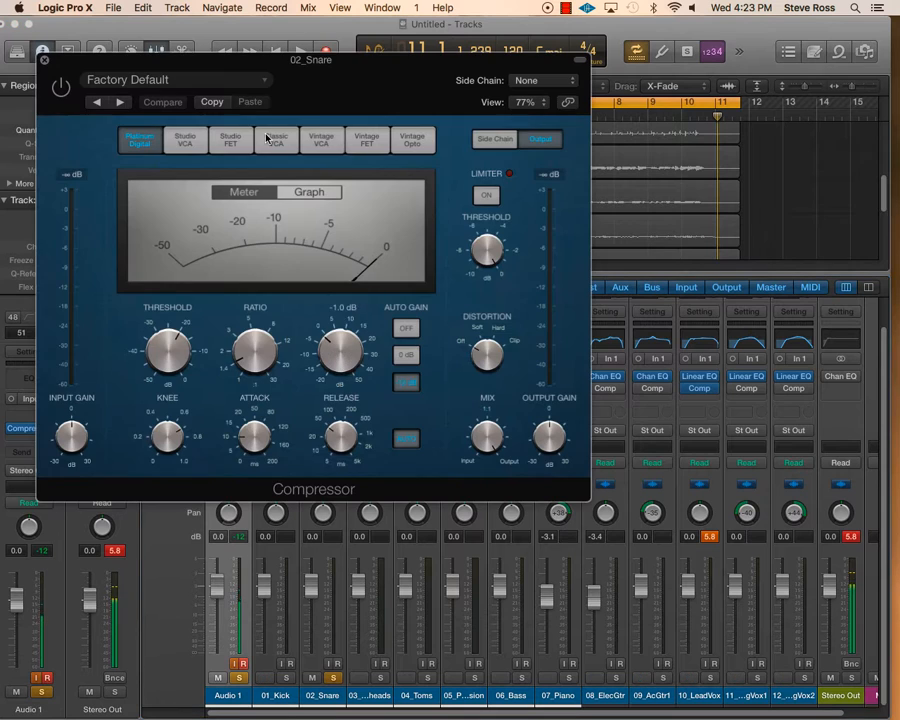
{"action": "left_click_drag", "start_coordinate": [212, 62], "coordinate": [344, 30]}
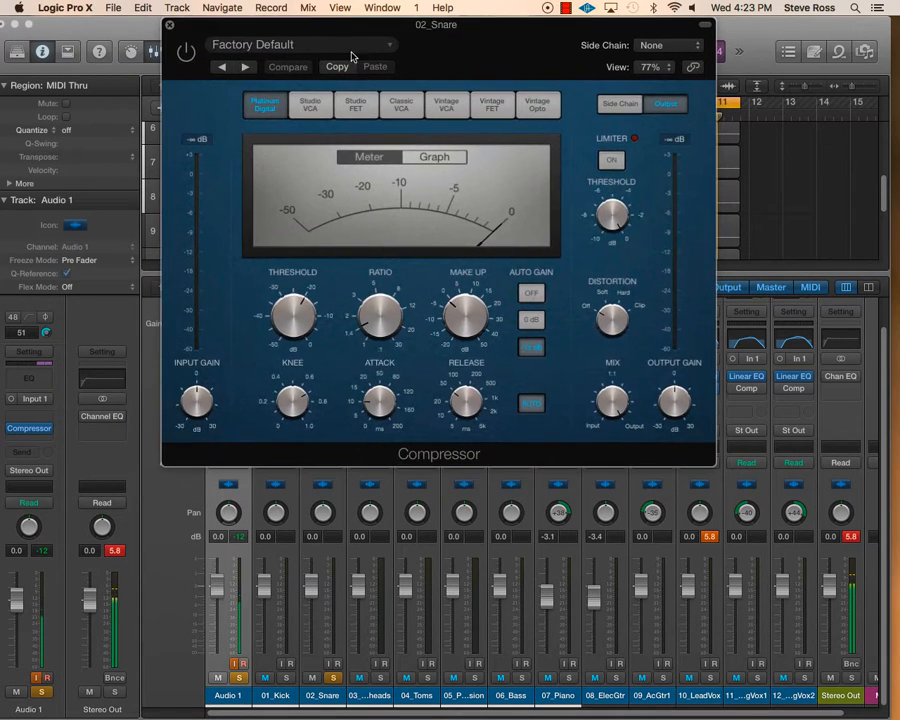
{"action": "left_click", "coordinate": [389, 45]}
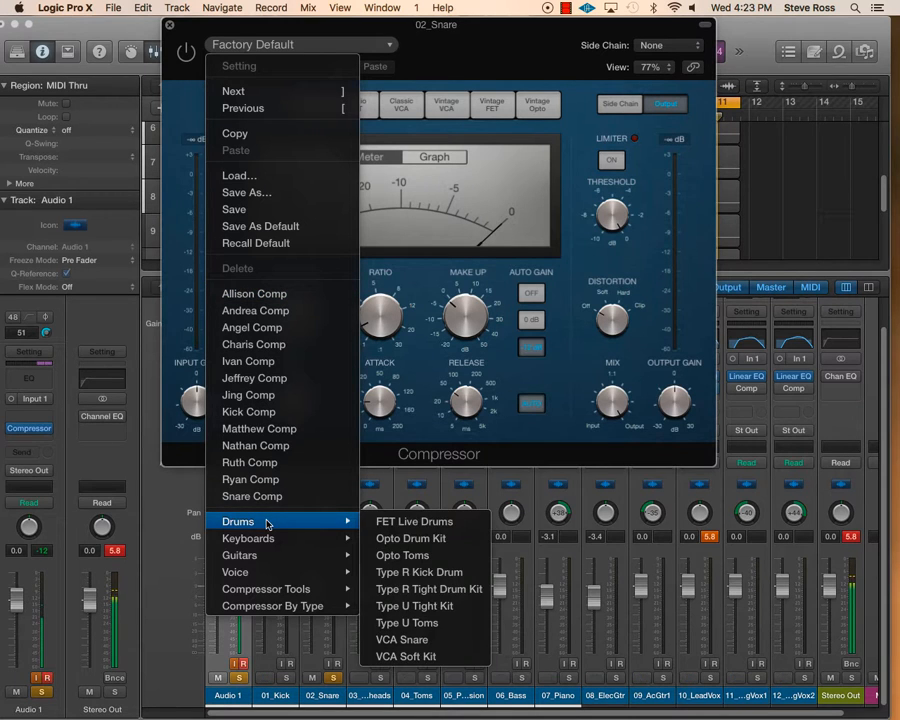
{"action": "mouse_move", "coordinate": [268, 528]}
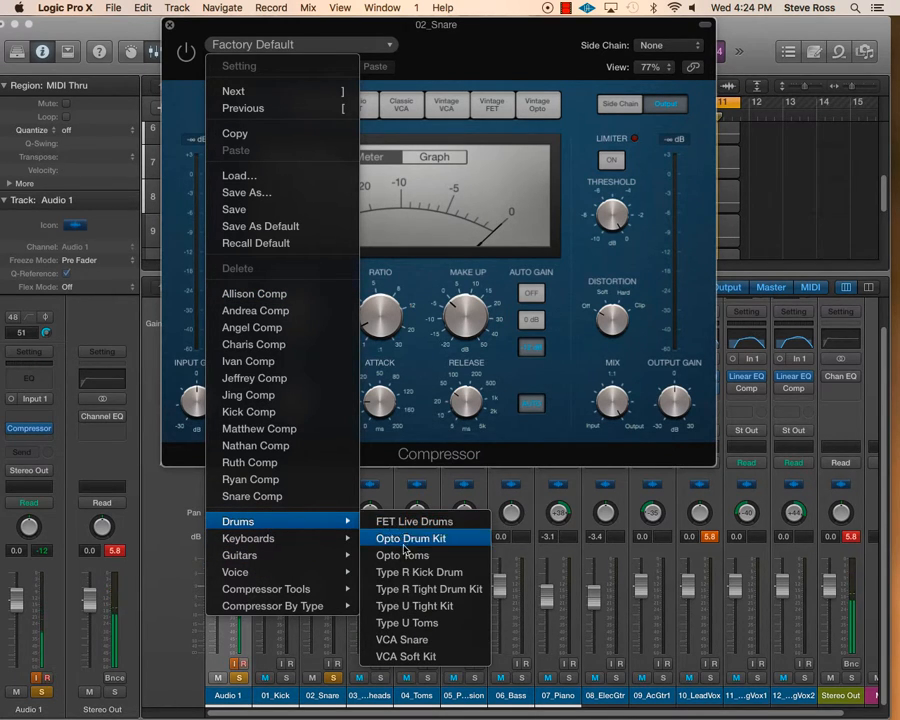
{"action": "left_click", "coordinate": [416, 642]}
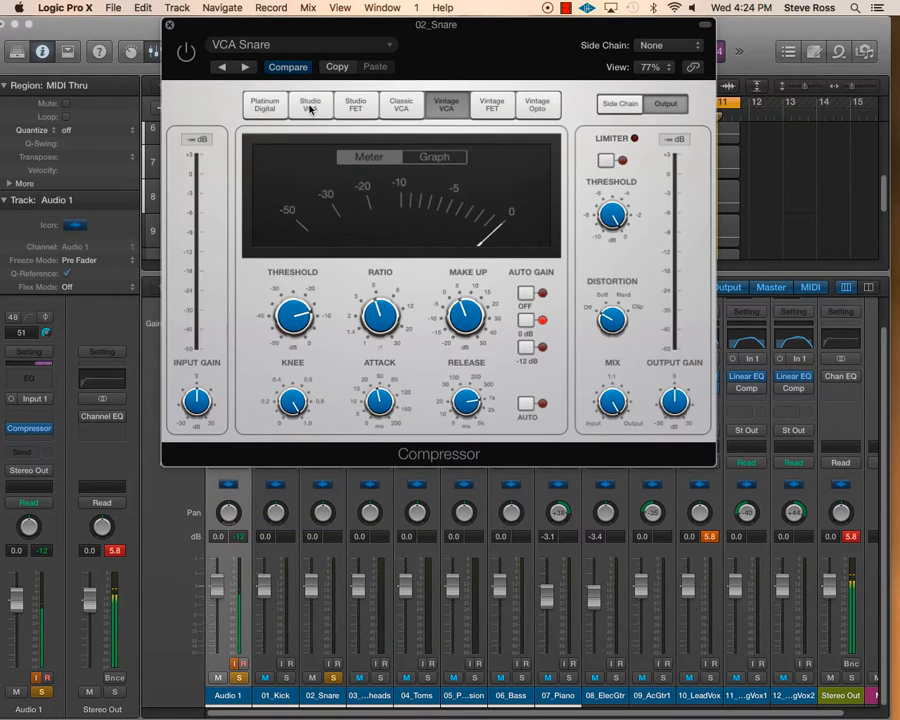
Step: Turn on the snare compressor during playback and lower its threshold to about -25 dB with auto gain off
{"action": "left_click_drag", "start_coordinate": [311, 56], "coordinate": [338, 60]}
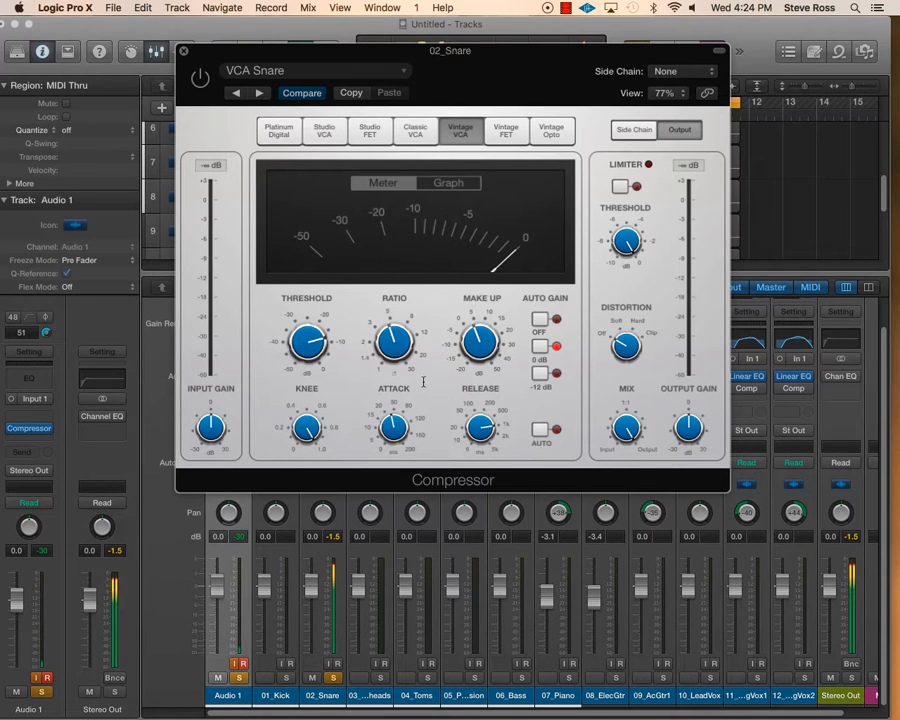
{"action": "mouse_move", "coordinate": [330, 349]}
{"action": "left_click_drag", "start_coordinate": [321, 341], "coordinate": [300, 208]}
{"action": "left_click", "coordinate": [199, 78]}
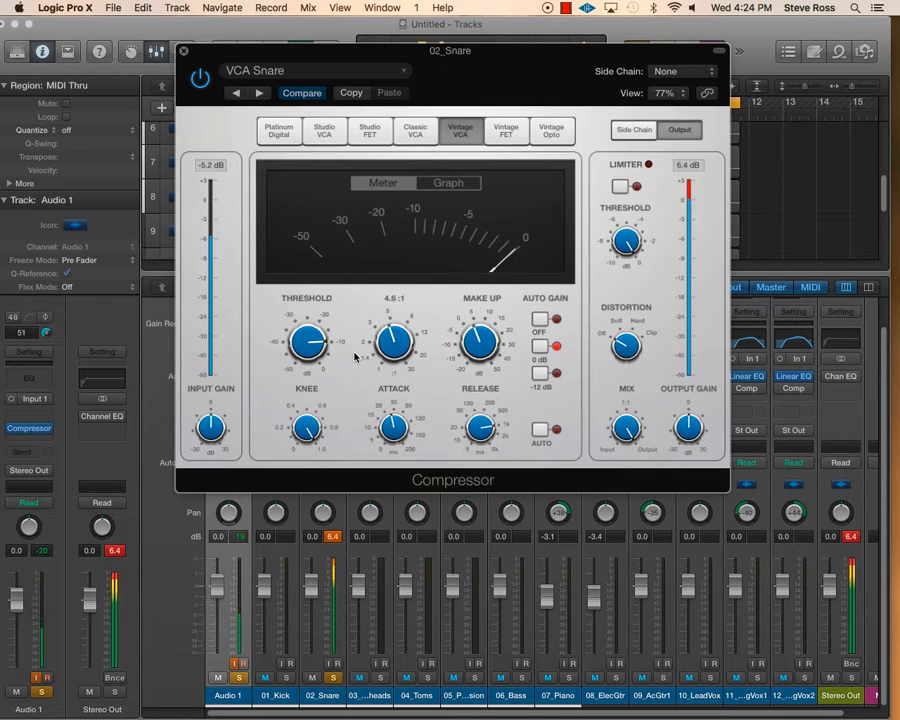
{"action": "mouse_move", "coordinate": [343, 363]}
{"action": "left_click_drag", "start_coordinate": [314, 348], "coordinate": [307, 386]}
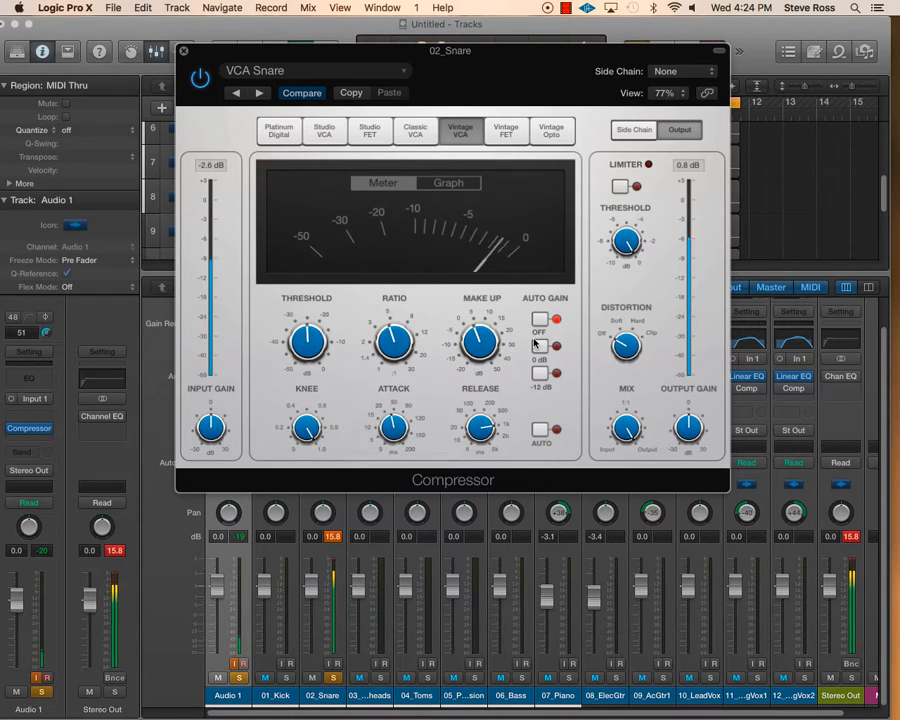
Step: Drop the snare compressor's attack to 0 ms, raise it to about 29 ms, and shorten its release
{"action": "left_click_drag", "start_coordinate": [394, 428], "coordinate": [391, 491]}
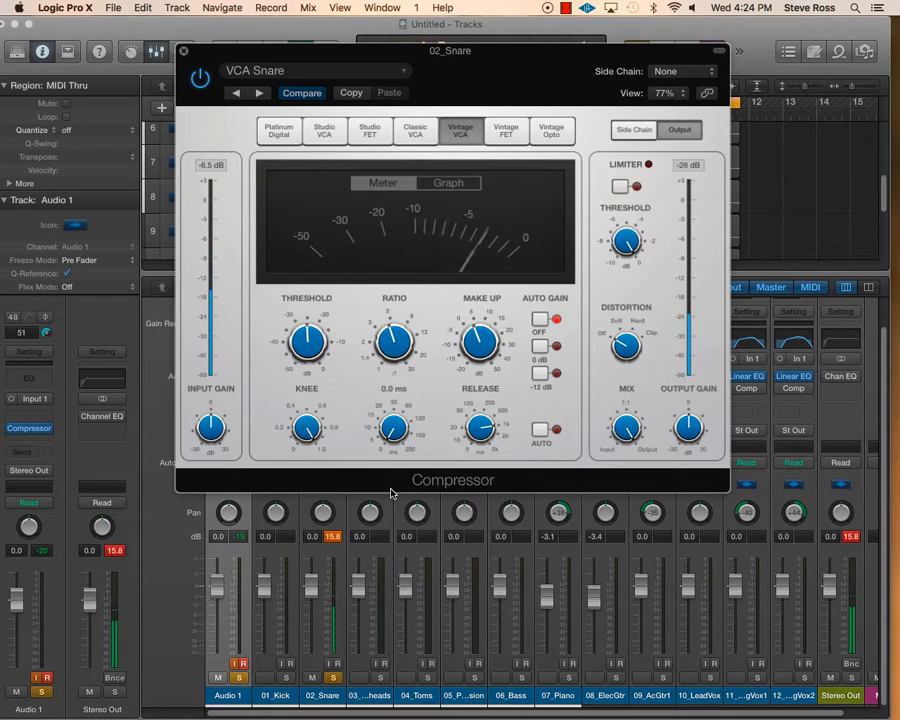
{"action": "mouse_move", "coordinate": [391, 491]}
{"action": "left_mouse_down"}
{"action": "mouse_move", "coordinate": [392, 434]}
{"action": "mouse_move", "coordinate": [380, 433]}
{"action": "mouse_move", "coordinate": [380, 422]}
{"action": "mouse_move", "coordinate": [392, 466]}
{"action": "left_mouse_up"}
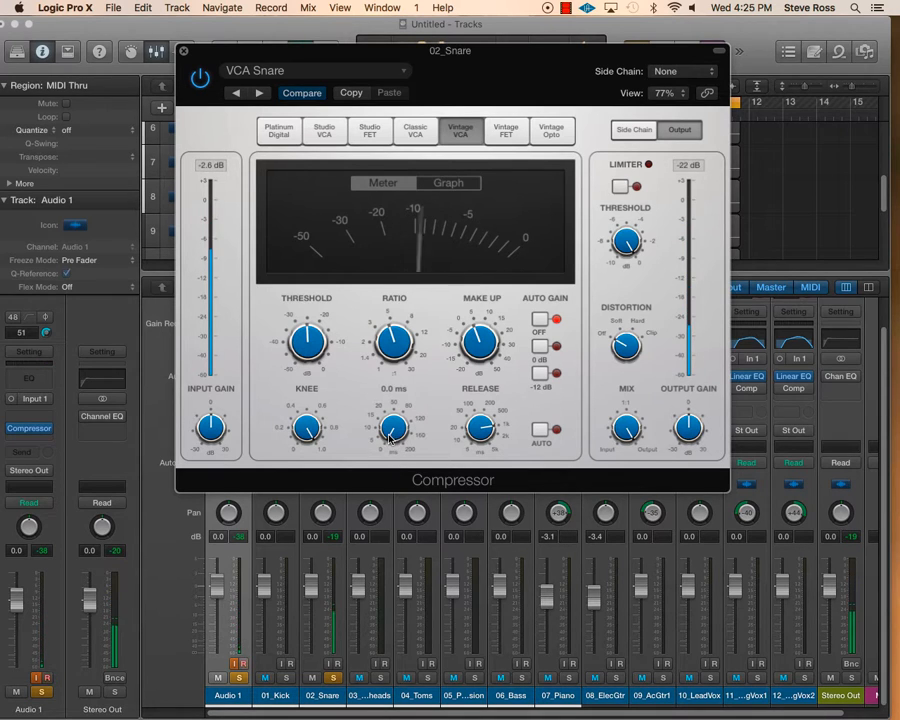
{"action": "left_click_drag", "start_coordinate": [390, 437], "coordinate": [419, 394]}
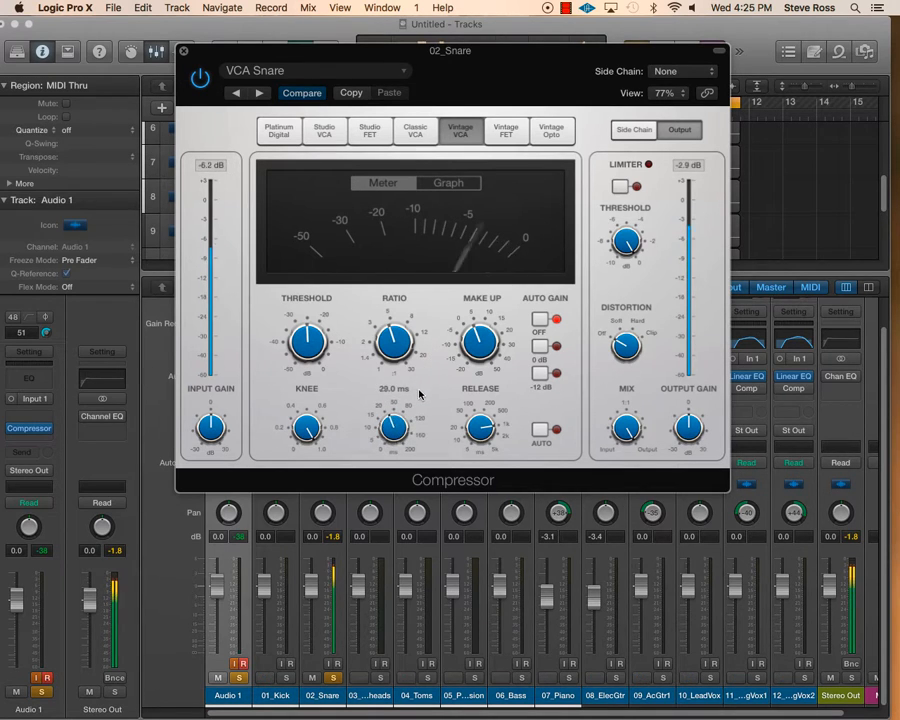
{"action": "left_click_drag", "start_coordinate": [481, 428], "coordinate": [464, 452]}
{"action": "left_click_drag", "start_coordinate": [307, 342], "coordinate": [307, 340]}
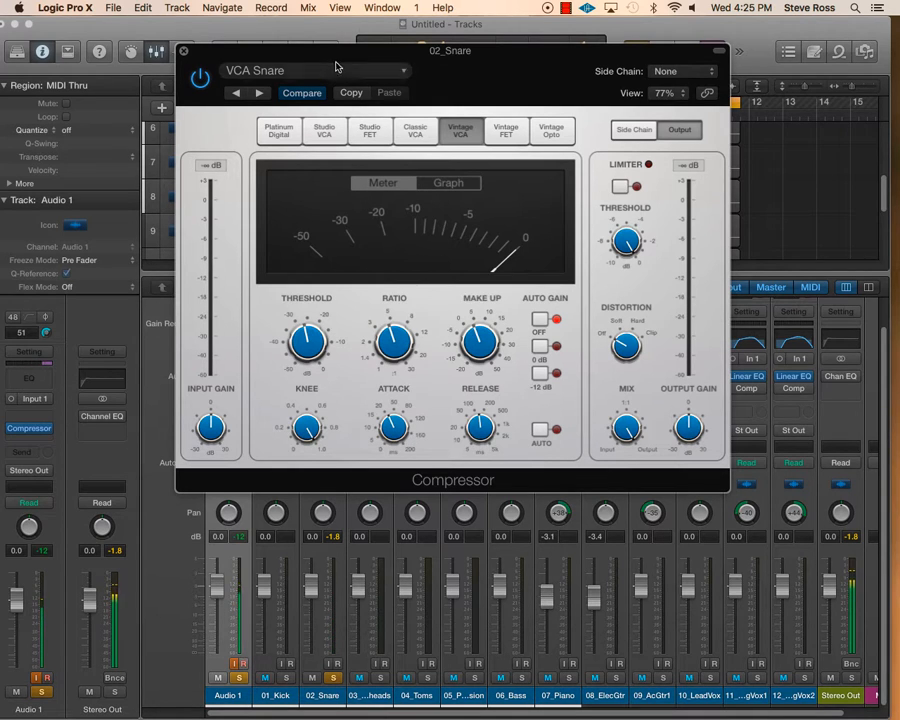
Step: Try a 30:1 ratio on the snare compressor with 5 dB of make-up gain and a -36 dB threshold
{"action": "mouse_move", "coordinate": [336, 67]}
{"action": "left_mouse_down"}
{"action": "mouse_move", "coordinate": [341, 84]}
{"action": "mouse_move", "coordinate": [356, 66]}
{"action": "mouse_move", "coordinate": [344, 56]}
{"action": "left_mouse_up"}
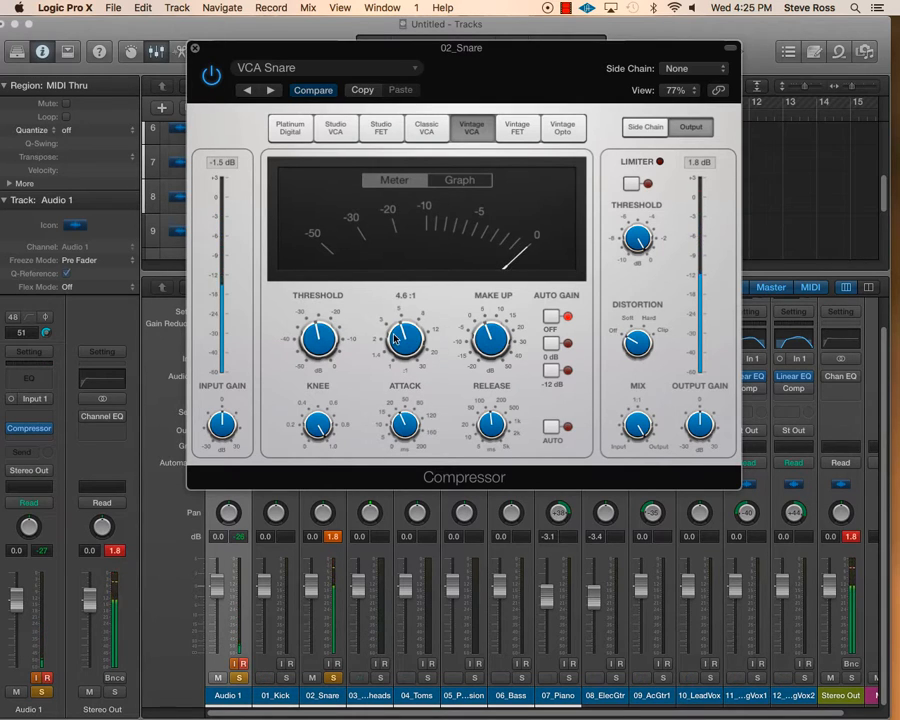
{"action": "left_click_drag", "start_coordinate": [403, 331], "coordinate": [456, 248]}
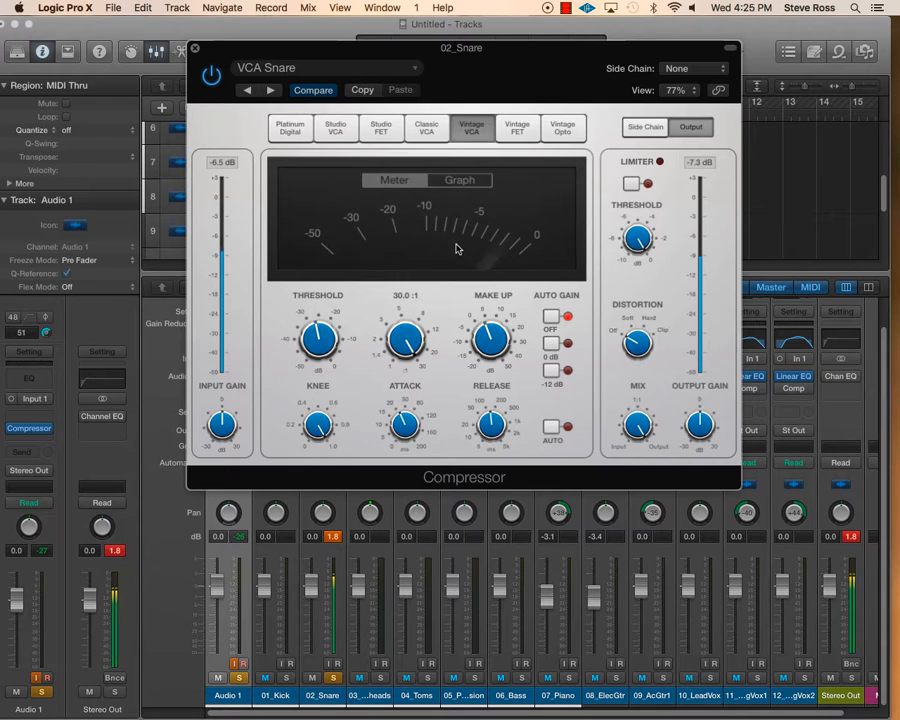
{"action": "left_click_drag", "start_coordinate": [484, 338], "coordinate": [480, 333]}
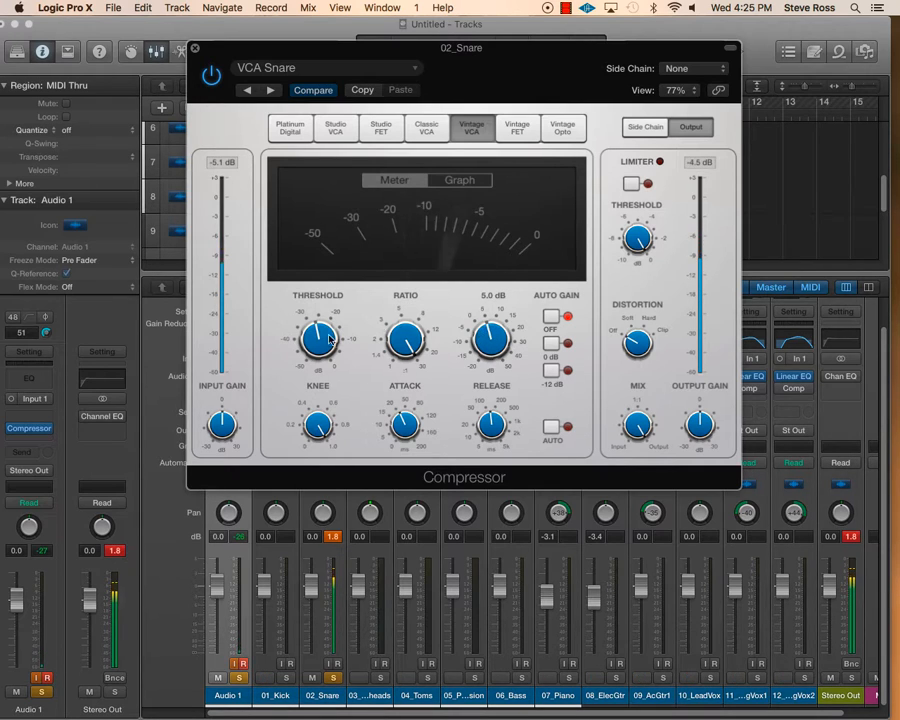
{"action": "left_click_drag", "start_coordinate": [318, 338], "coordinate": [319, 361]}
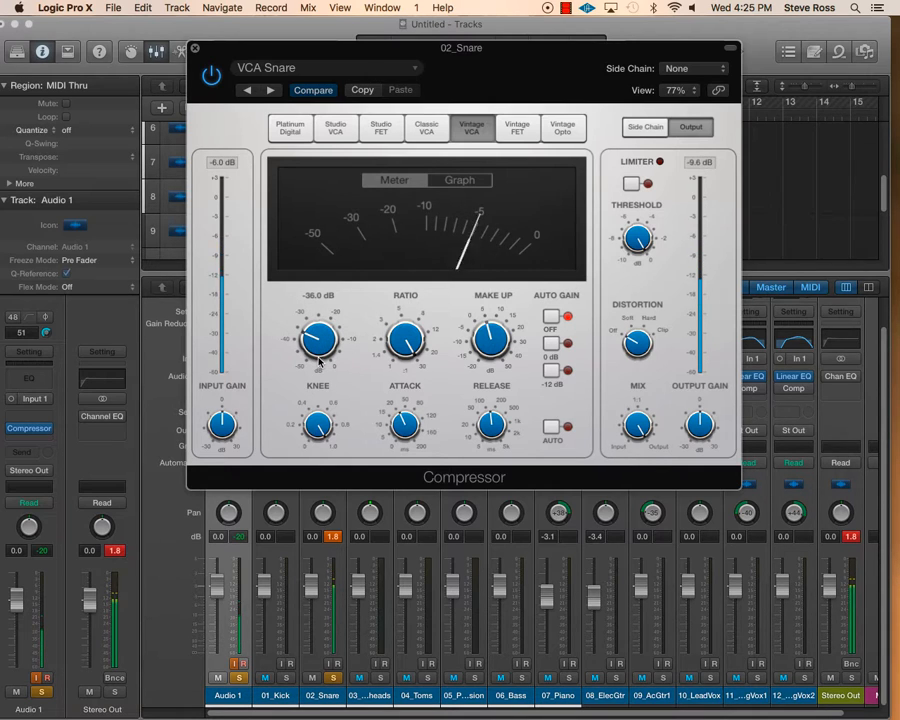
Step: Reduce the snare compressor's ratio to just above 2:1 and raise its threshold to -31.5 dB
{"action": "left_click_drag", "start_coordinate": [402, 347], "coordinate": [410, 390]}
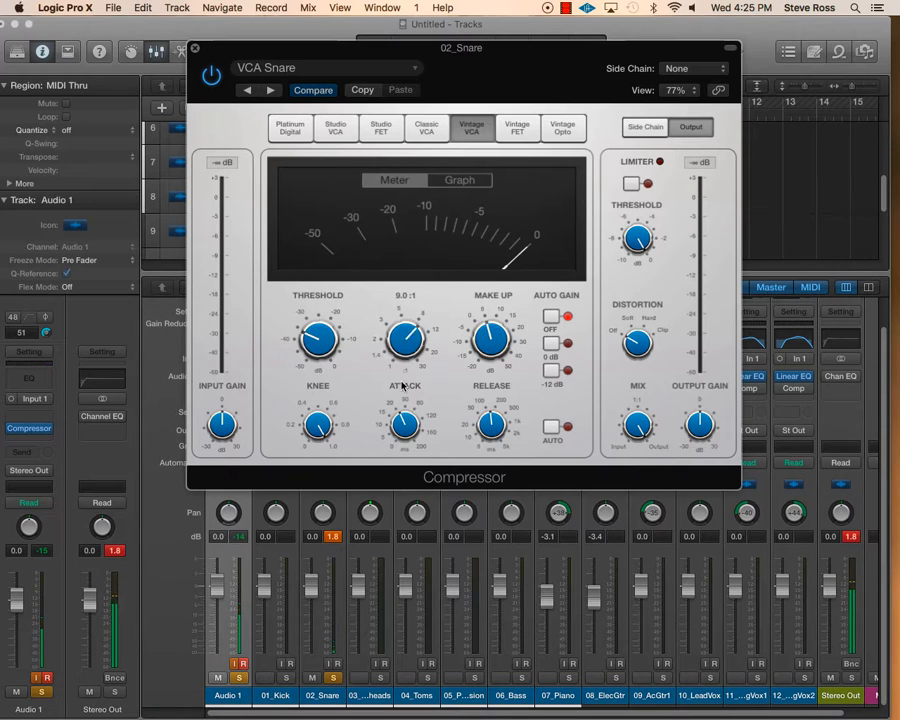
{"action": "left_click", "coordinate": [406, 427]}
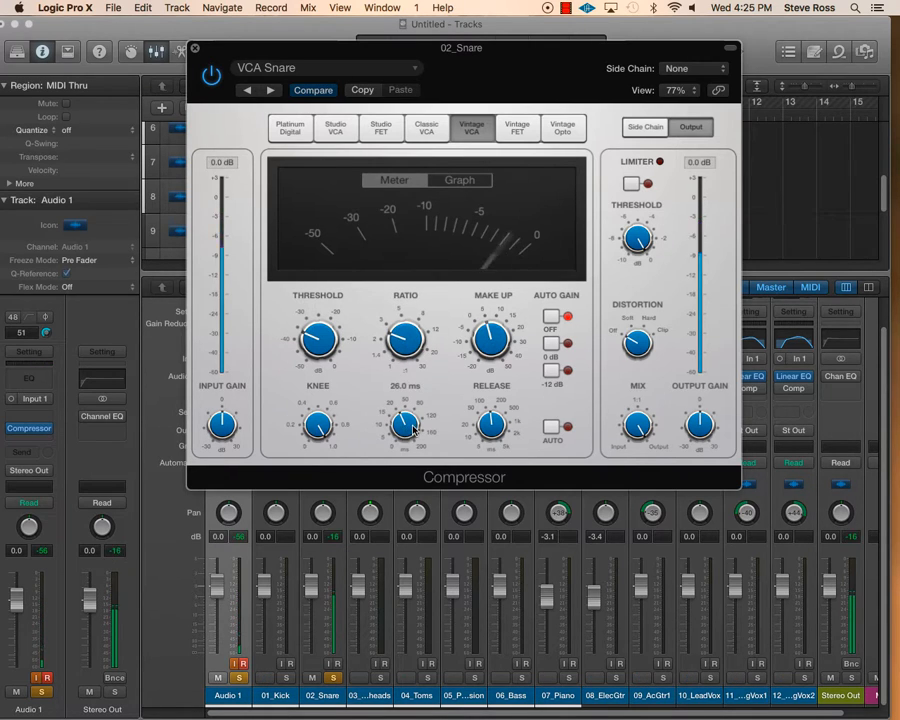
{"action": "mouse_move", "coordinate": [482, 342]}
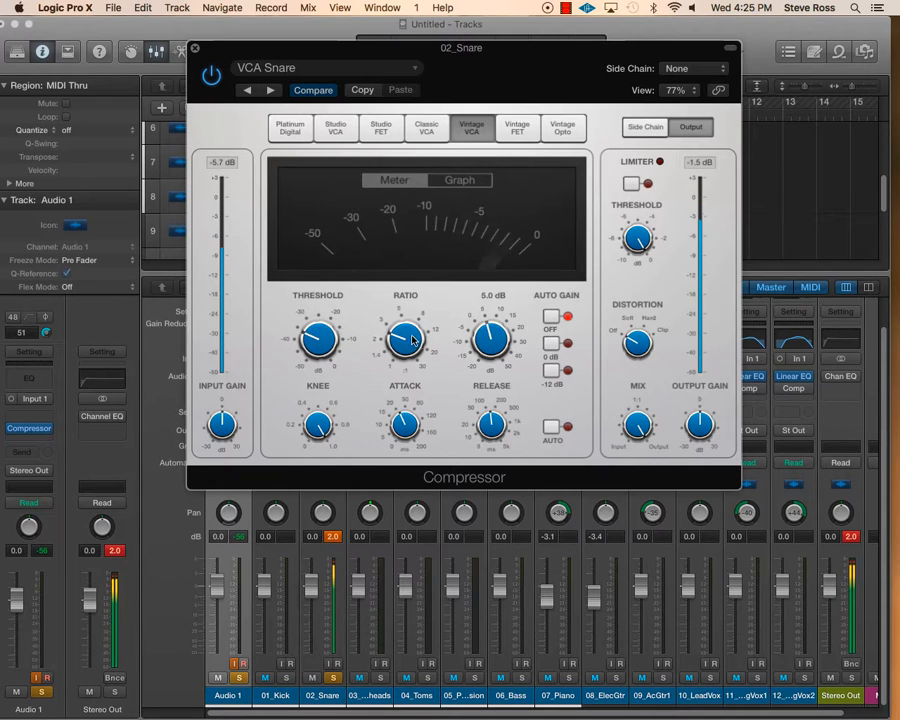
{"action": "mouse_move", "coordinate": [392, 340]}
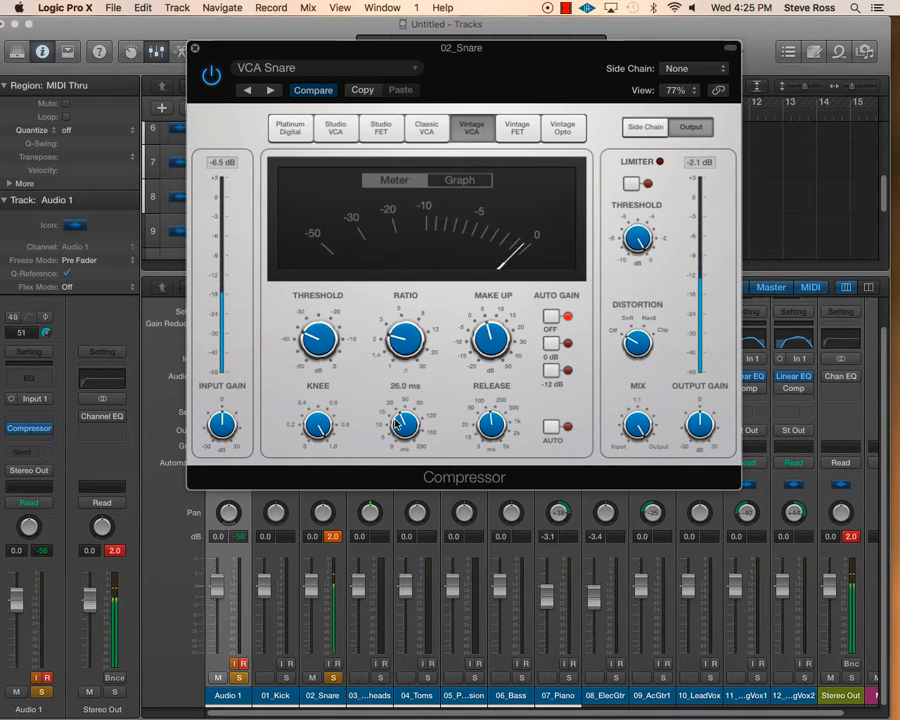
{"action": "mouse_move", "coordinate": [312, 320]}
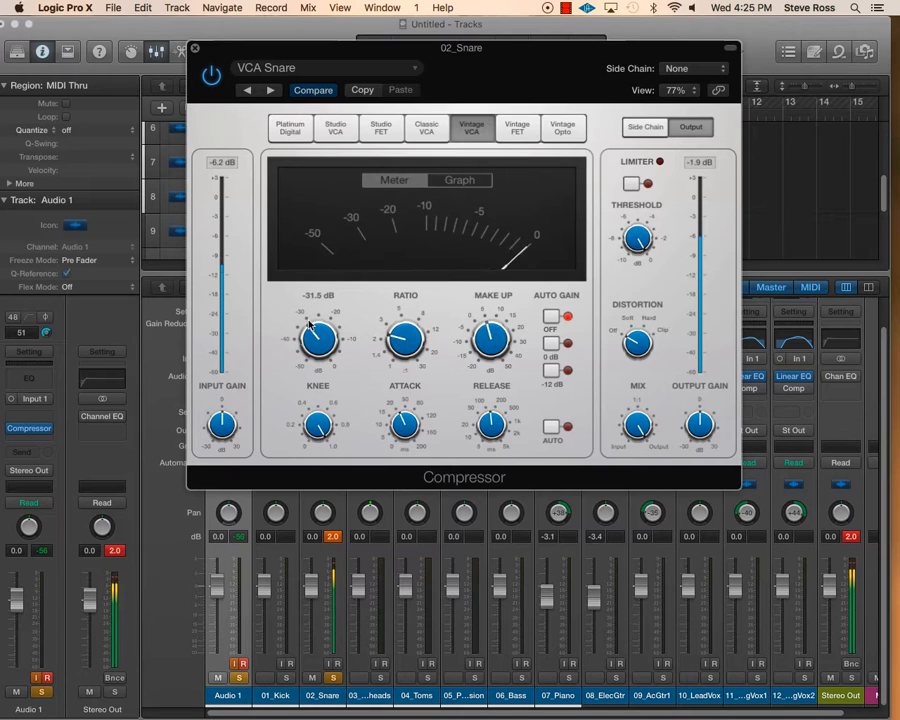
Step: Set the snare compressor's threshold to -32 dB, then take the snare out of solo and close the compressor
{"action": "left_click_drag", "start_coordinate": [311, 317], "coordinate": [309, 321]}
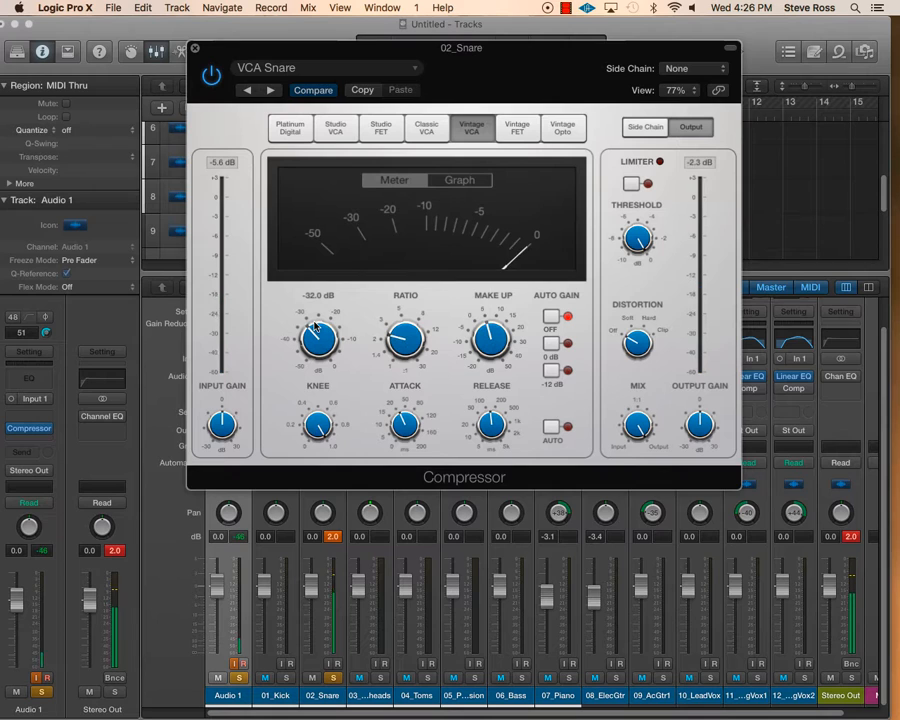
{"action": "left_click", "coordinate": [329, 538]}
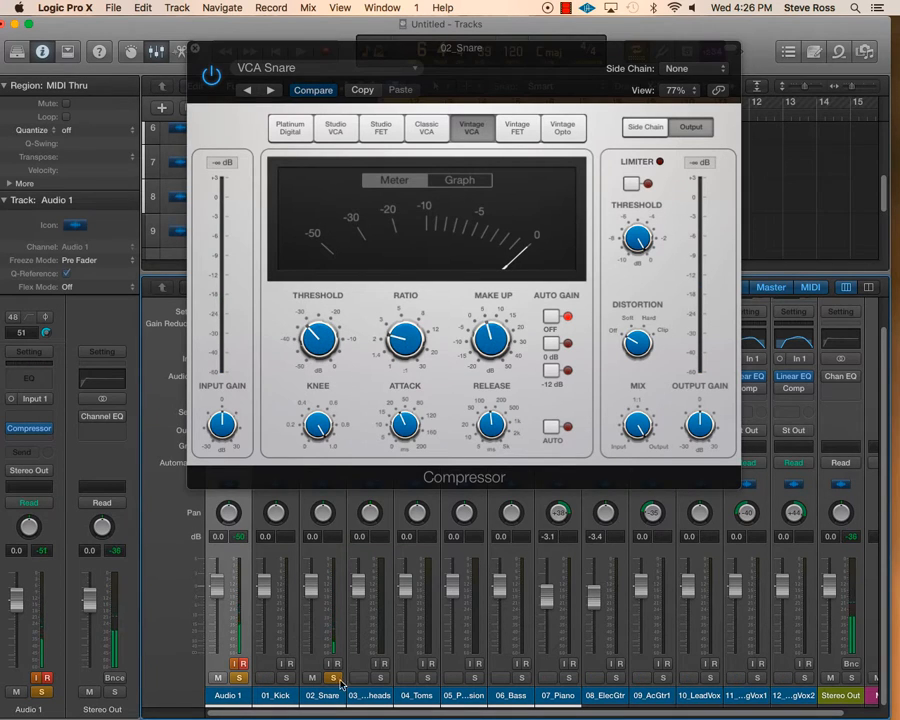
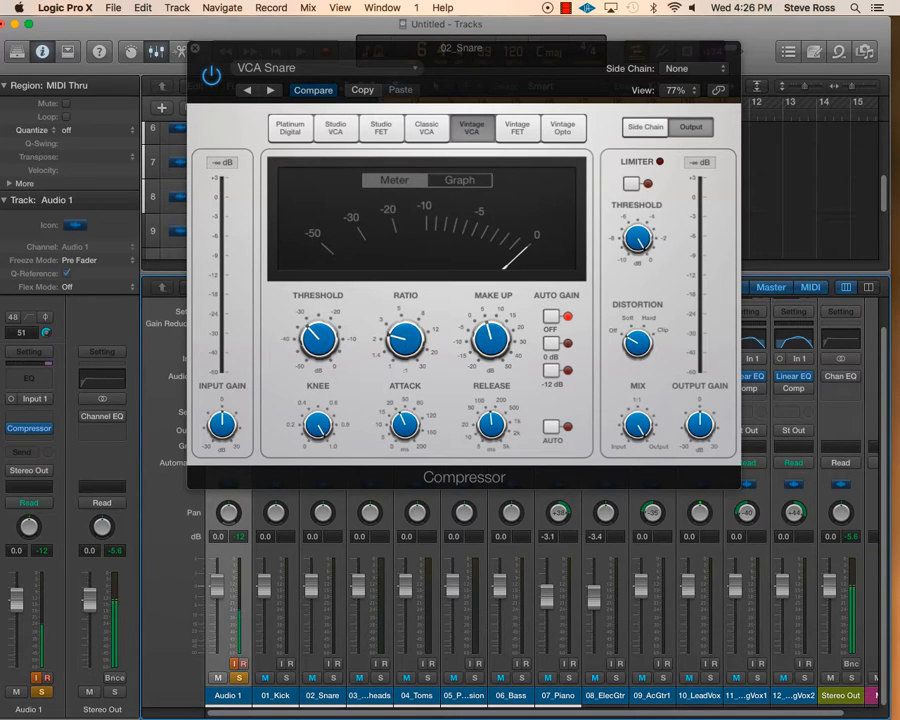
{"action": "key", "text": "alt+super+2"}
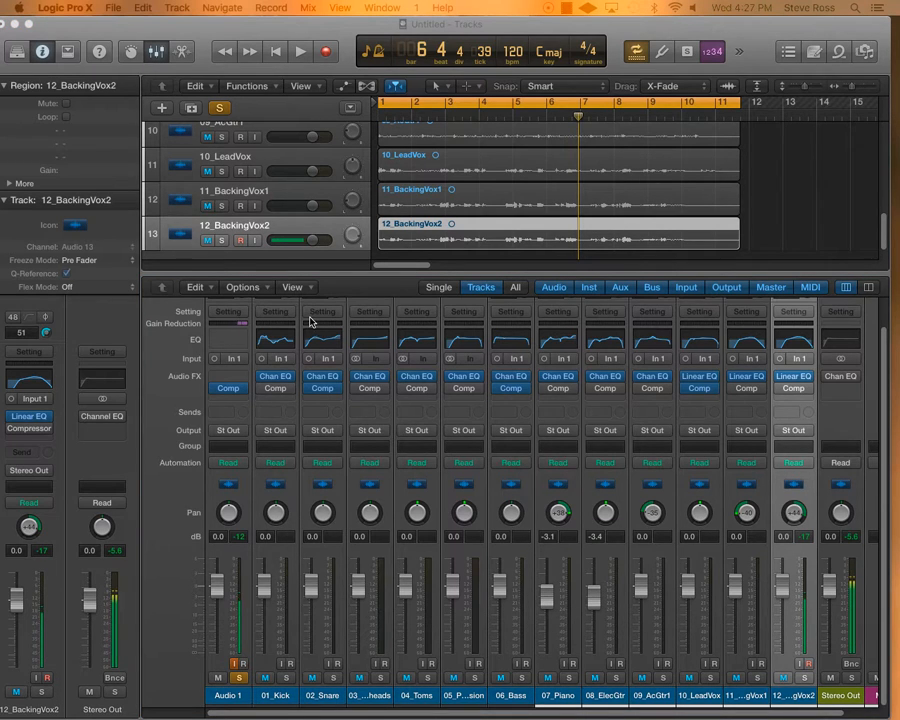
Step: Create a new auxiliary channel strip and name it P Comp
{"action": "left_click", "coordinate": [259, 290]}
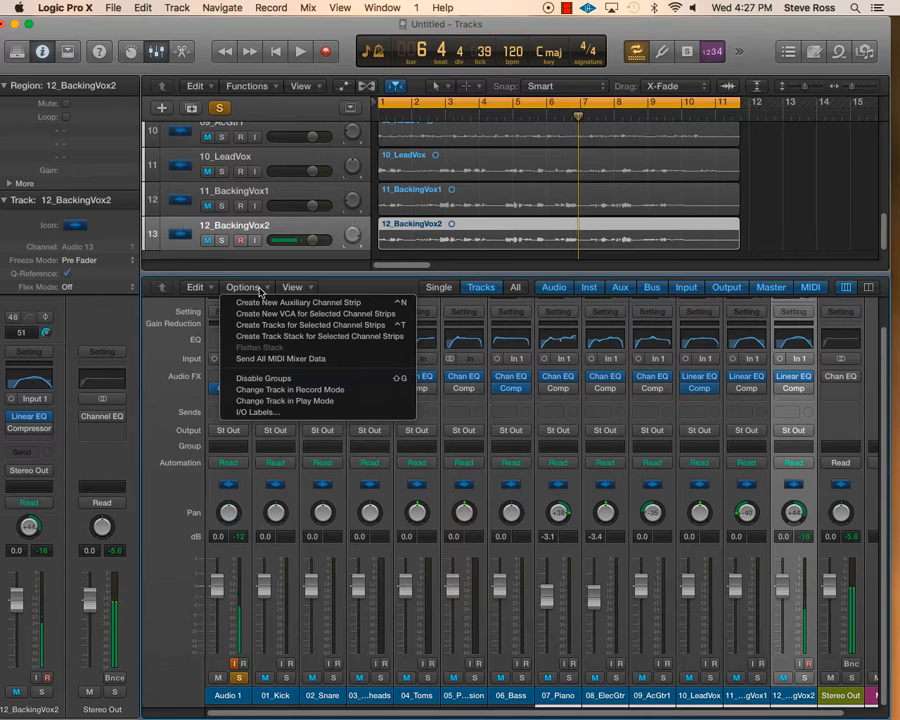
{"action": "left_click", "coordinate": [267, 303]}
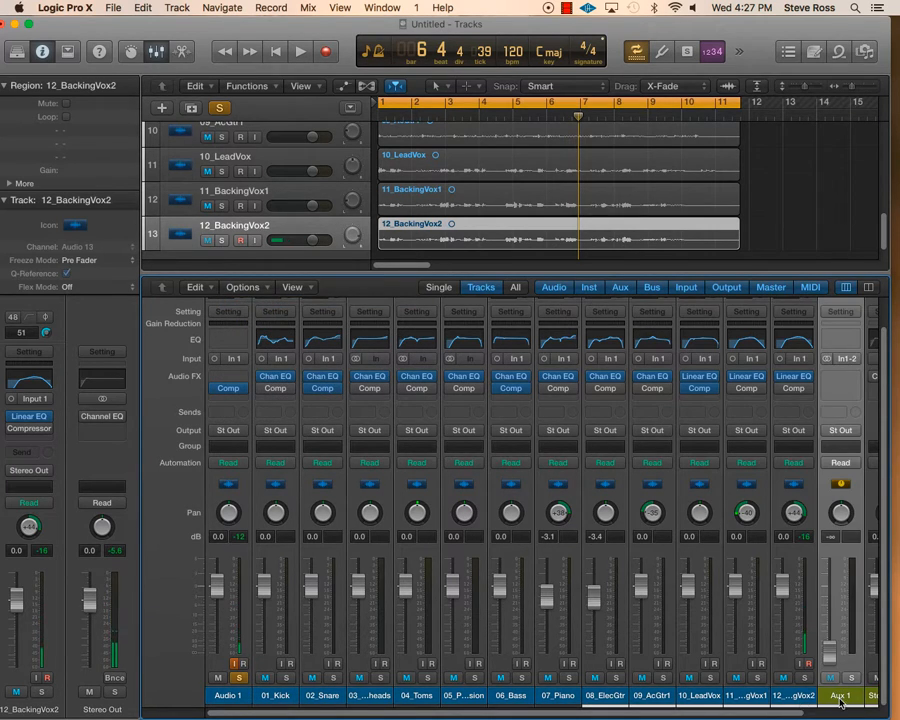
{"action": "double_click", "coordinate": [840, 695]}
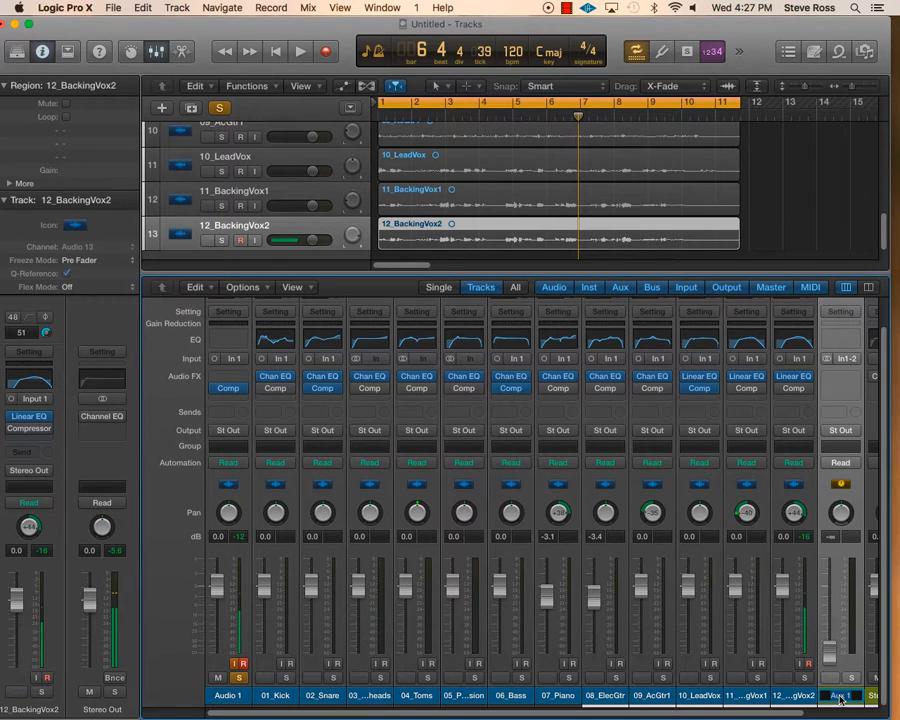
{"action": "left_click", "coordinate": [830, 678], "text": "alt"}
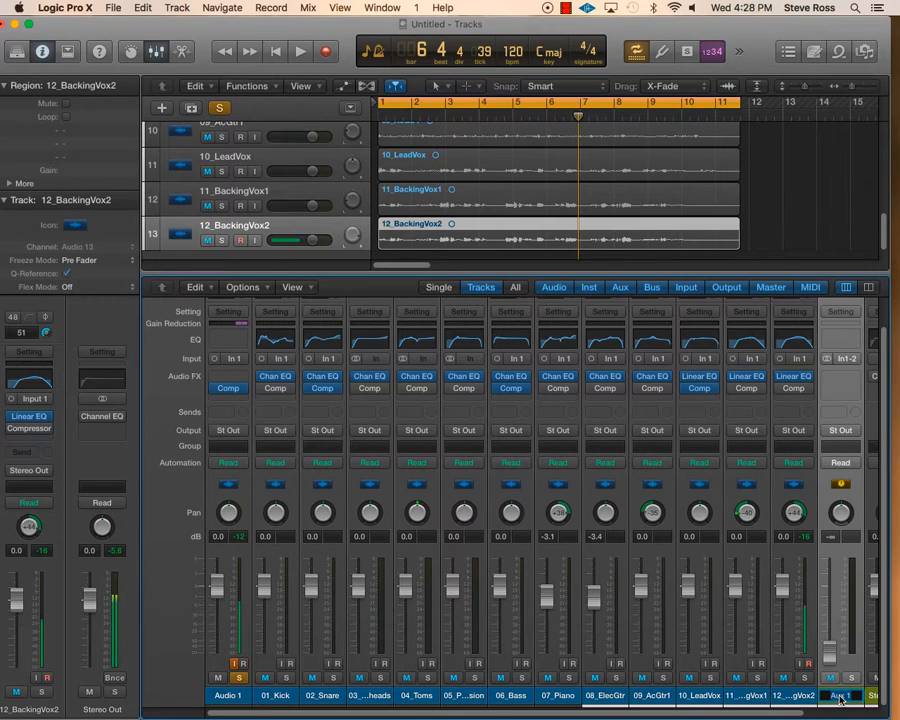
{"action": "type", "text": "zp"}
{"action": "key", "text": "ctrl+m"}
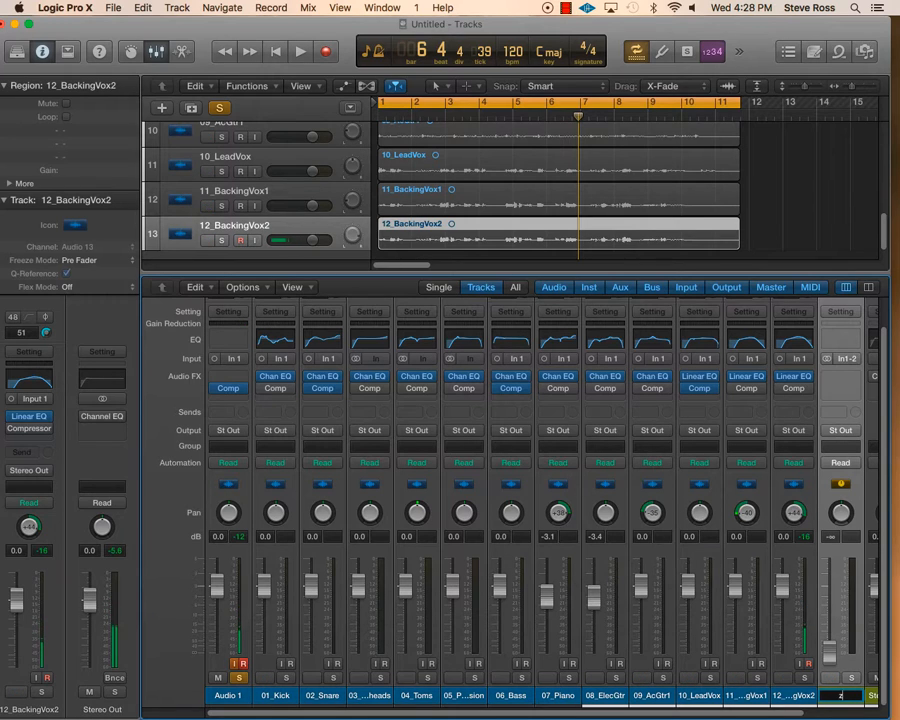
{"action": "key", "text": "ctrl+m"}
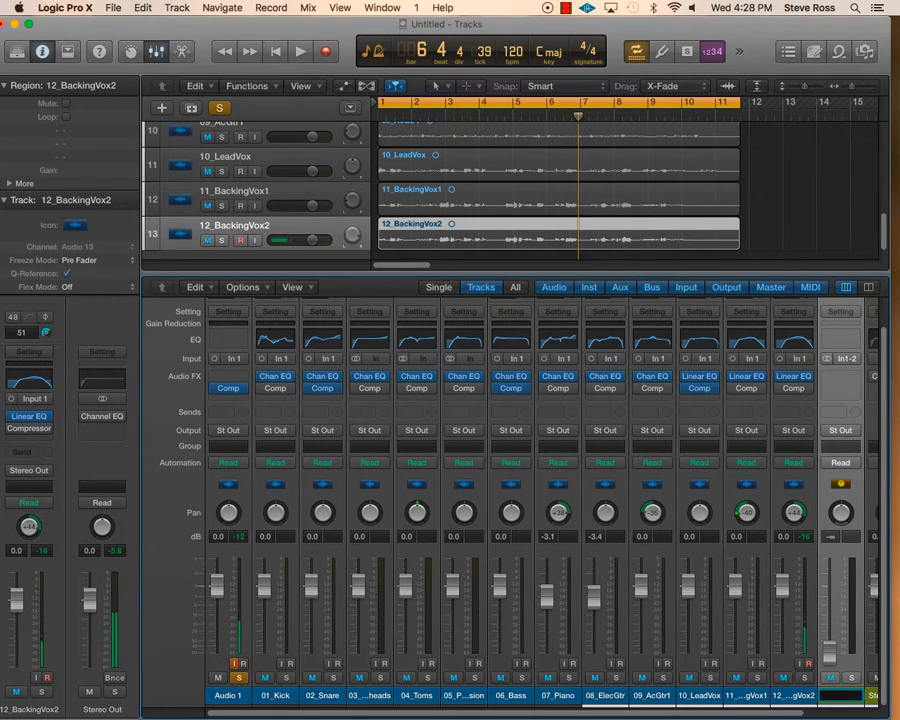
{"action": "key", "text": "ctrl+m"}
{"action": "type", "text": "Comp"}
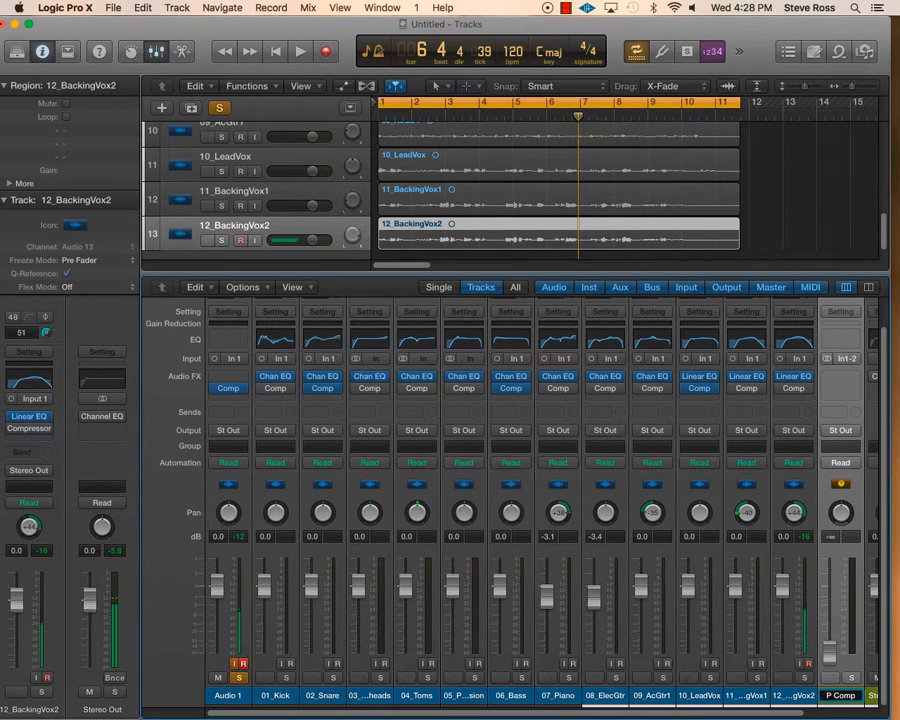
{"action": "key", "text": "Return"}
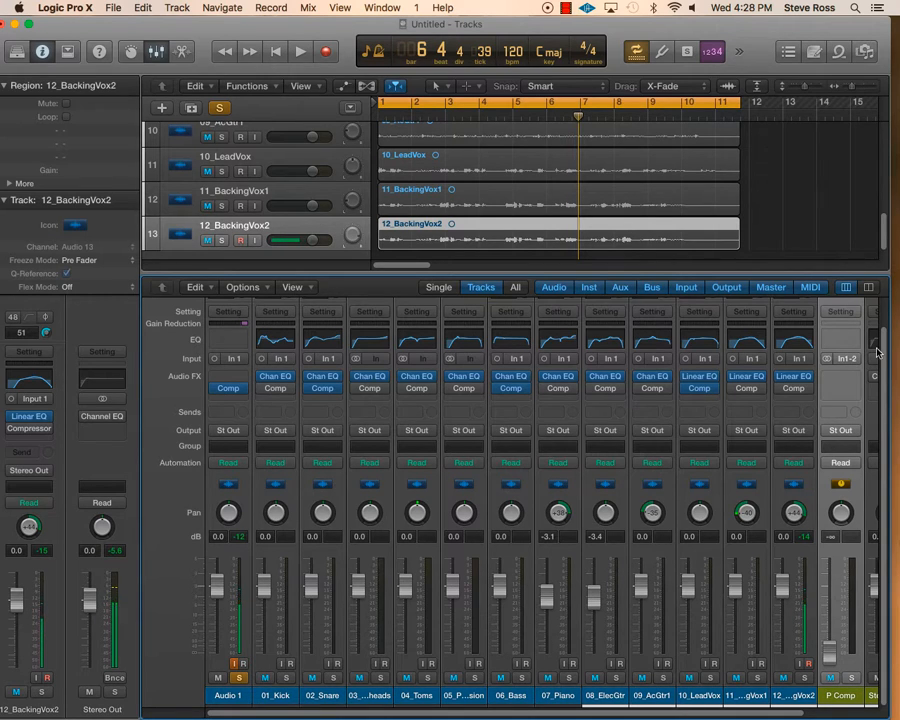
Step: Set the P Comp channel's input to Bus 1 and raise its fader to about 0.2 dB
{"action": "left_click", "coordinate": [846, 358]}
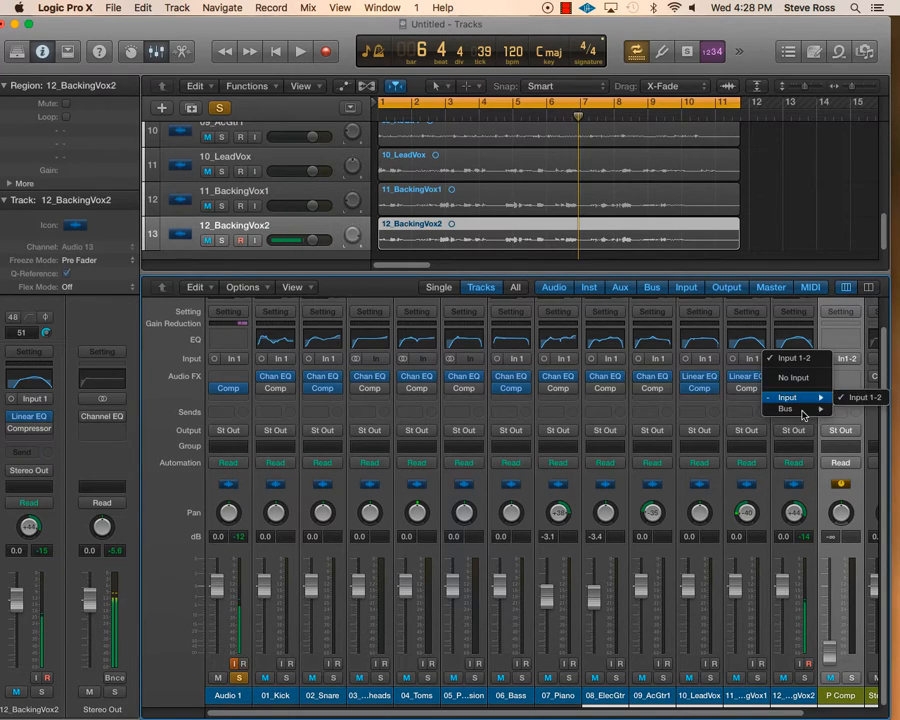
{"action": "mouse_move", "coordinate": [828, 410]}
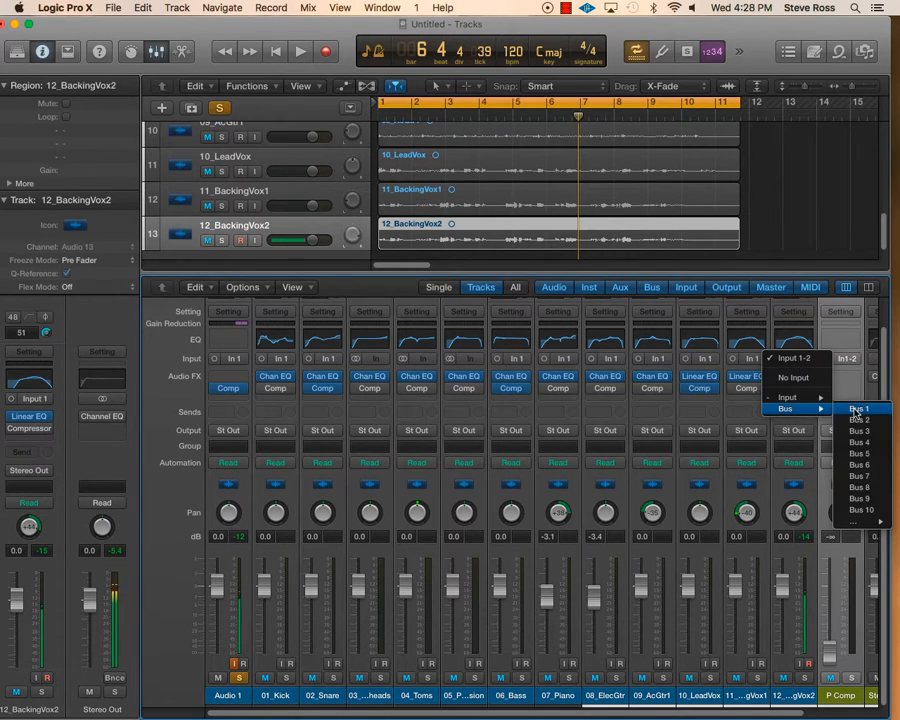
{"action": "left_click", "coordinate": [856, 410]}
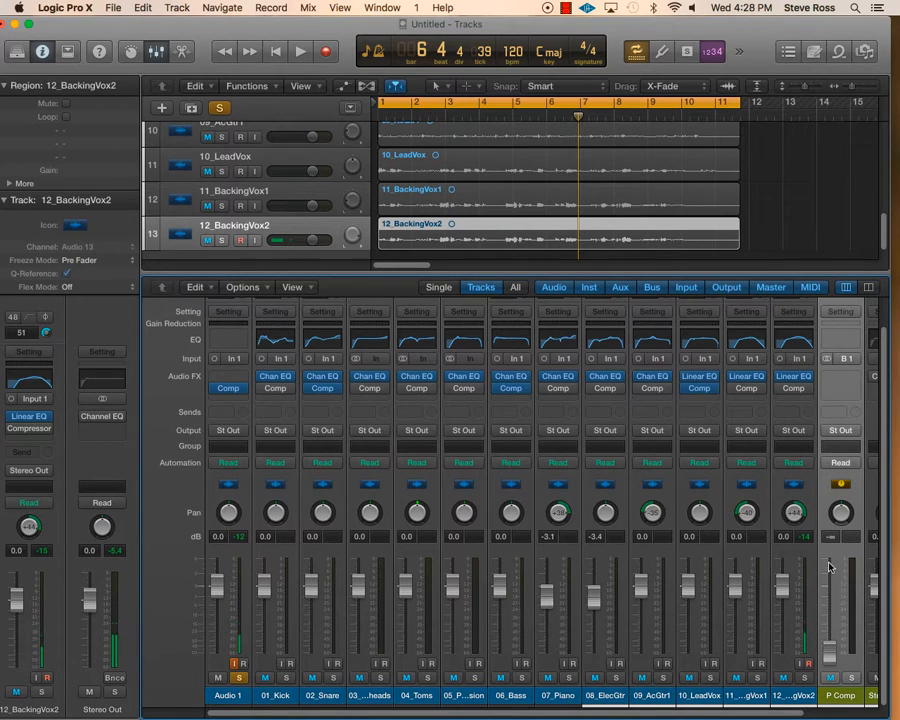
{"action": "left_click_drag", "start_coordinate": [828, 567], "coordinate": [828, 507]}
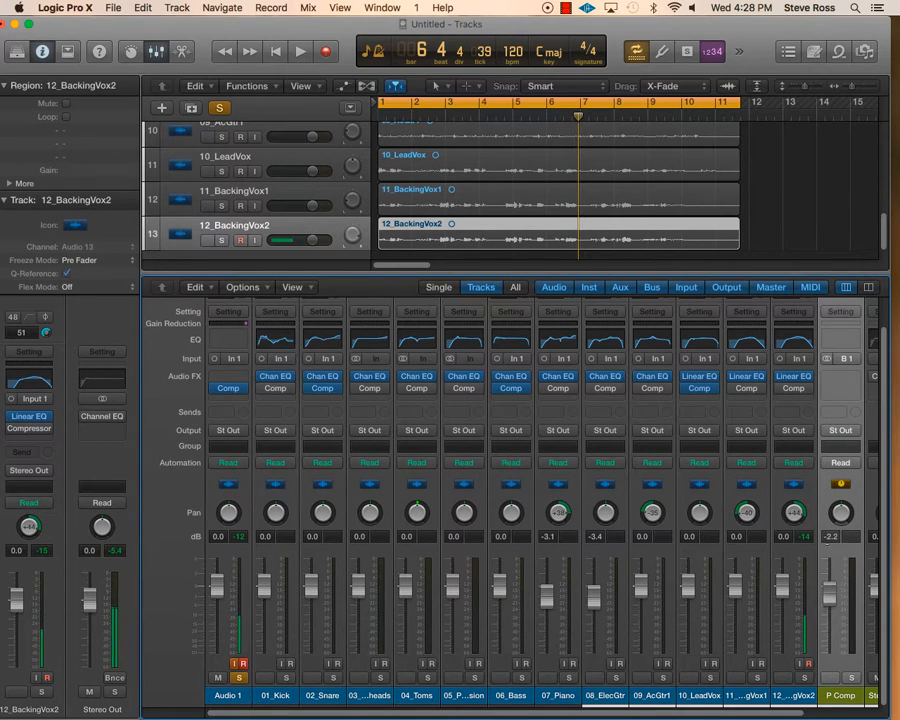
{"action": "left_click_drag", "start_coordinate": [829, 592], "coordinate": [829, 584]}
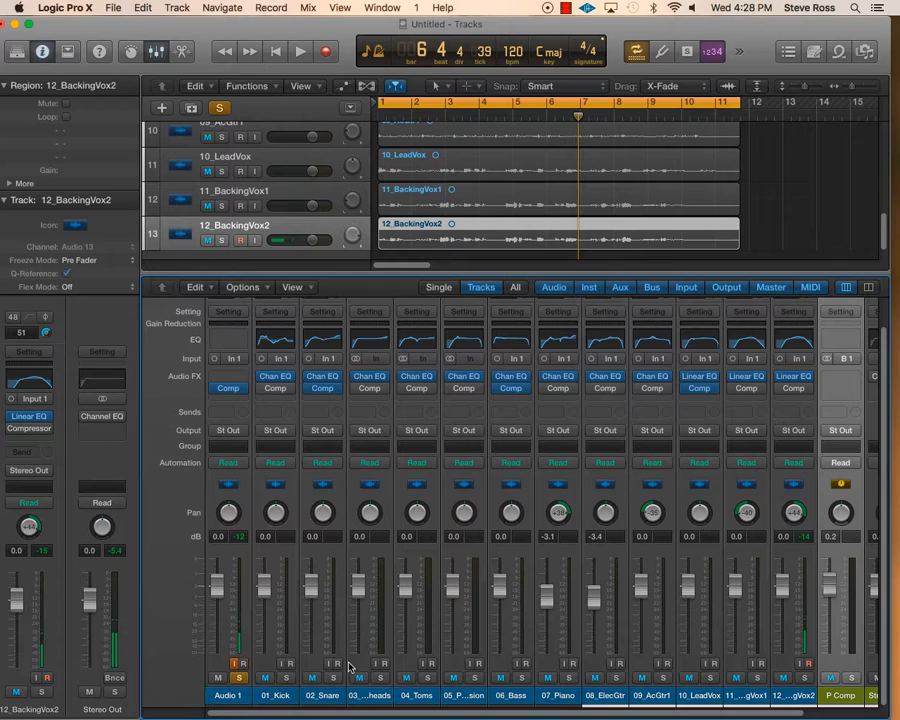
Step: Add a Bus 1 (P Comp) send to the snare, overheads, toms and percussion channels together
{"action": "left_click_drag", "start_coordinate": [337, 476], "coordinate": [474, 497]}
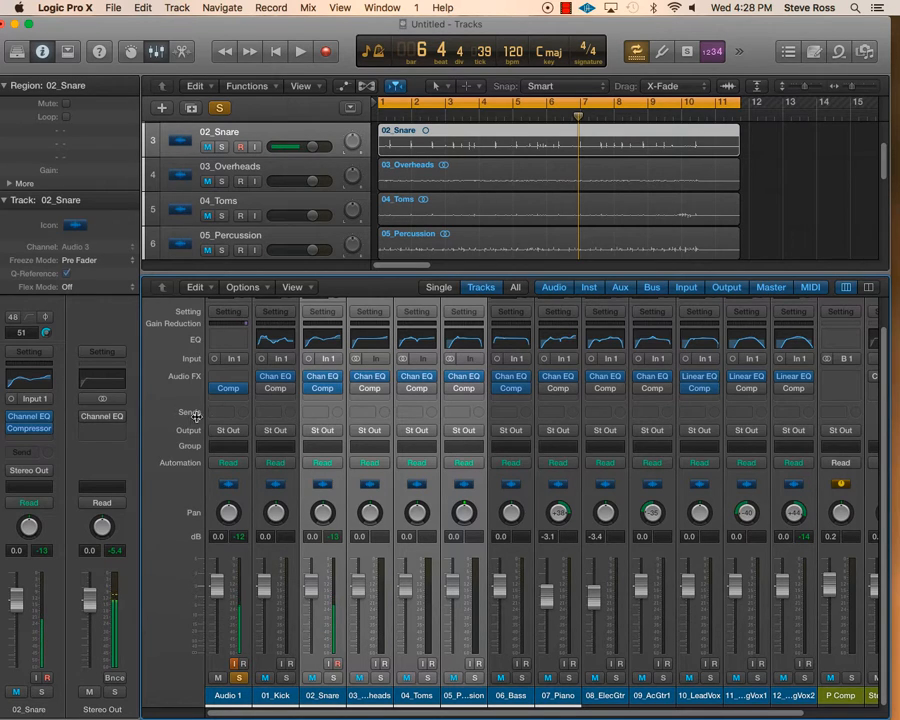
{"action": "left_click", "coordinate": [322, 414]}
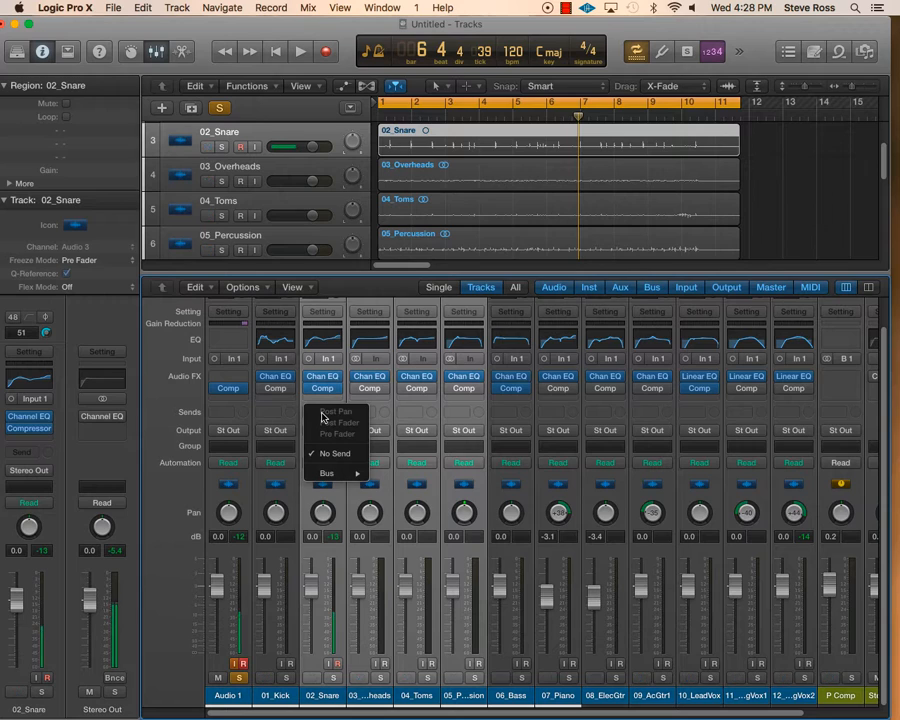
{"action": "mouse_move", "coordinate": [330, 473]}
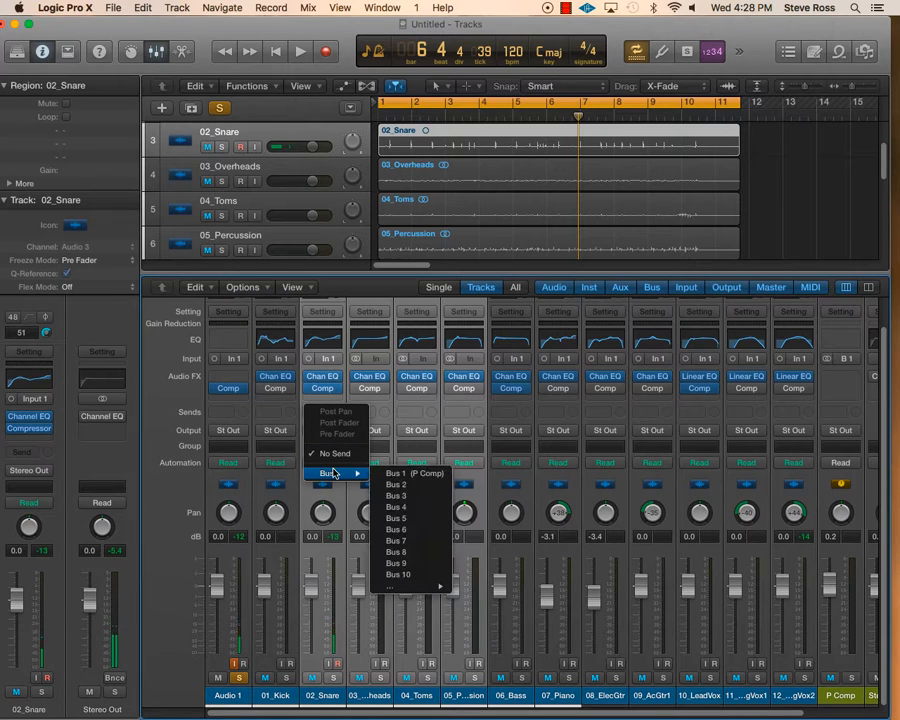
{"action": "left_click", "coordinate": [406, 474]}
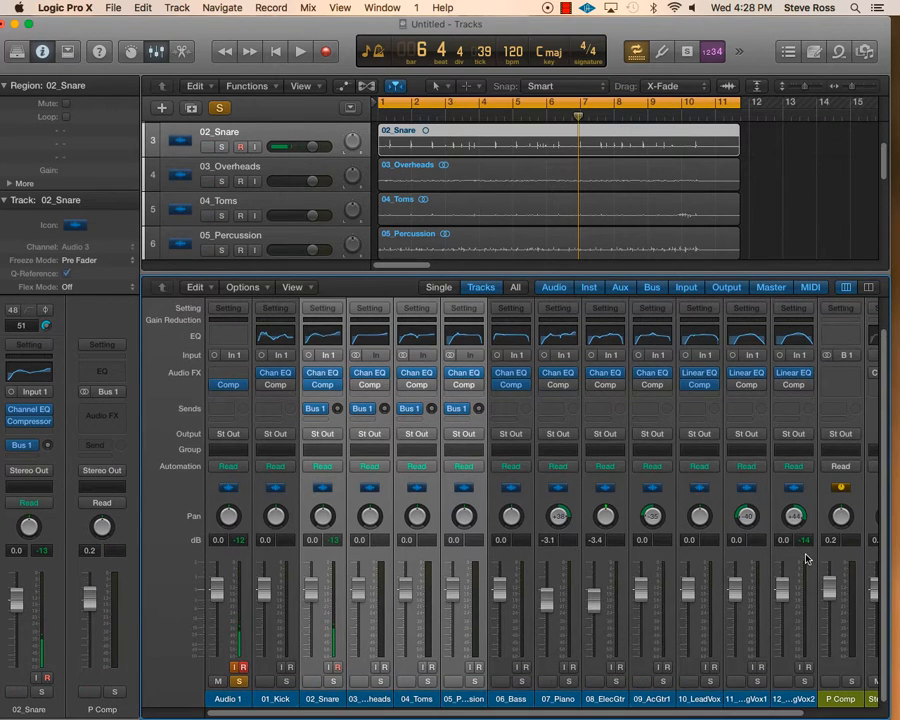
Step: Insert a stereo Compressor on the P Comp channel and close its window
{"action": "left_click", "coordinate": [850, 376]}
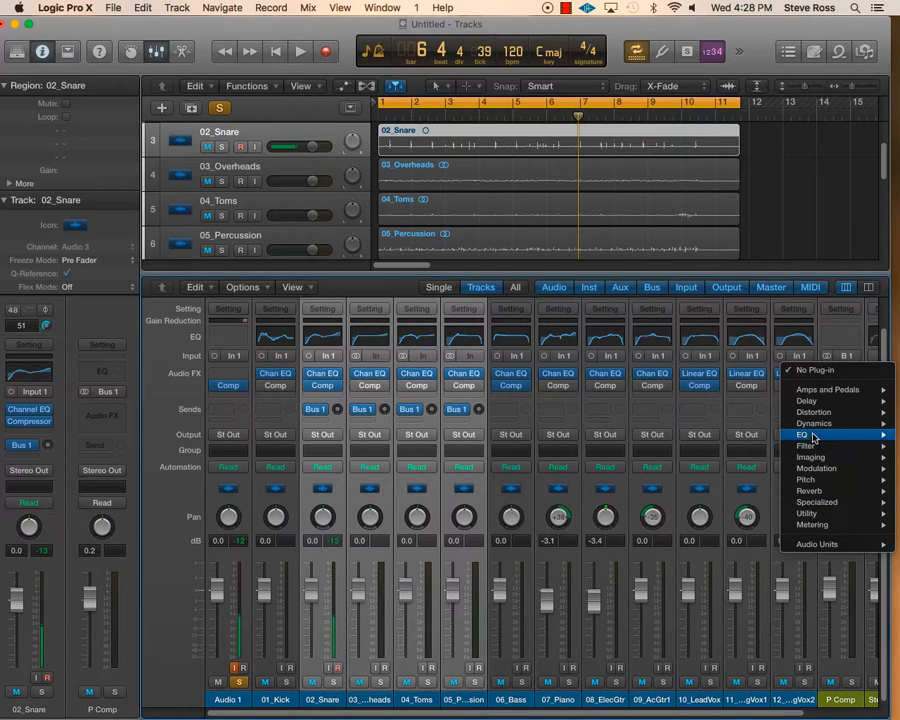
{"action": "mouse_move", "coordinate": [813, 423]}
{"action": "mouse_move", "coordinate": [706, 436]}
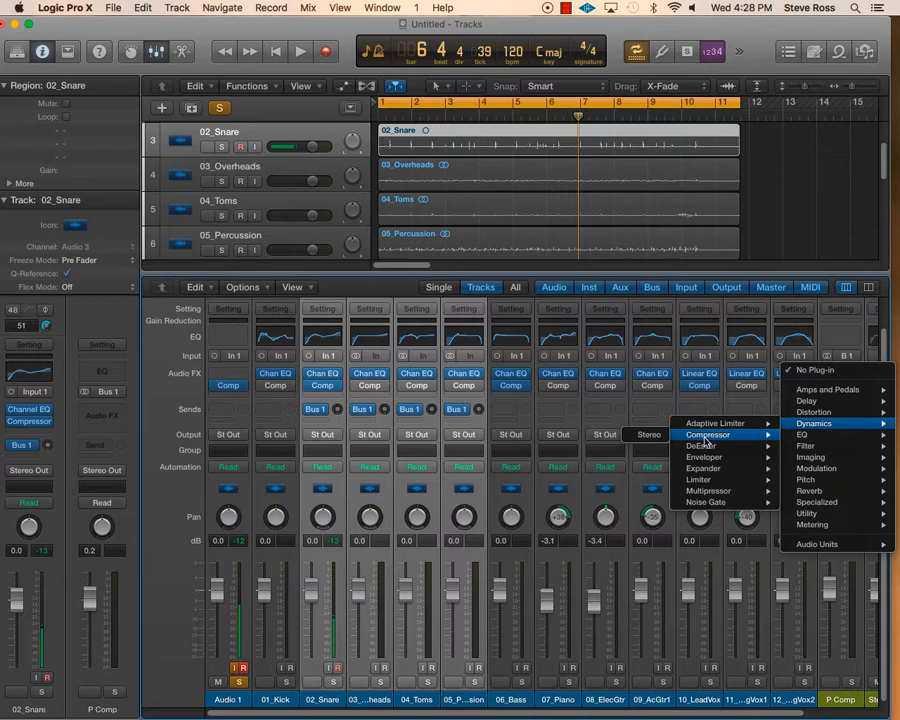
{"action": "left_click", "coordinate": [648, 434]}
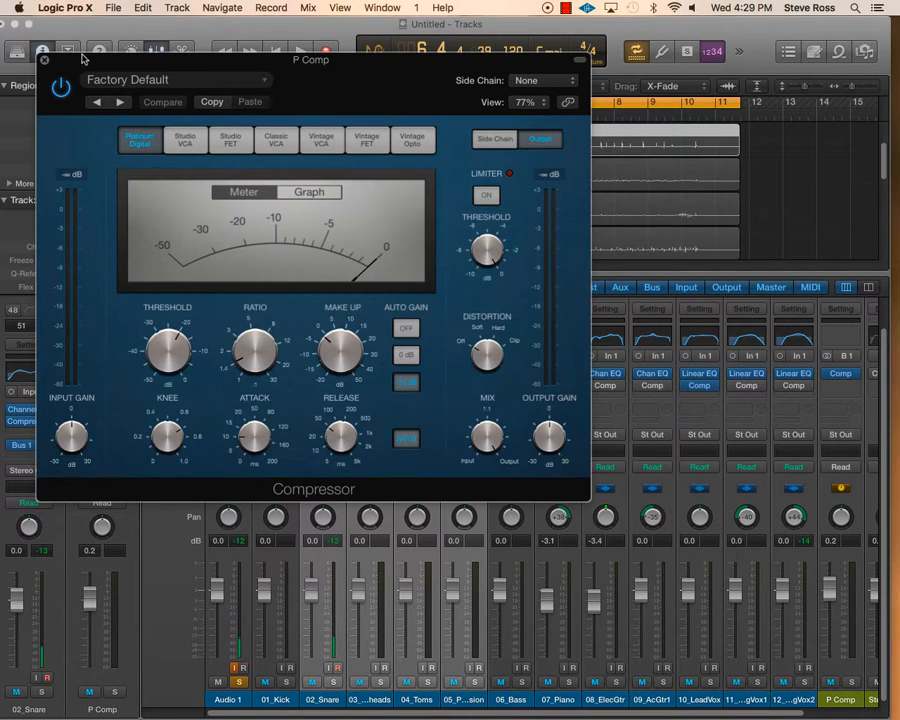
{"action": "left_click", "coordinate": [44, 63]}
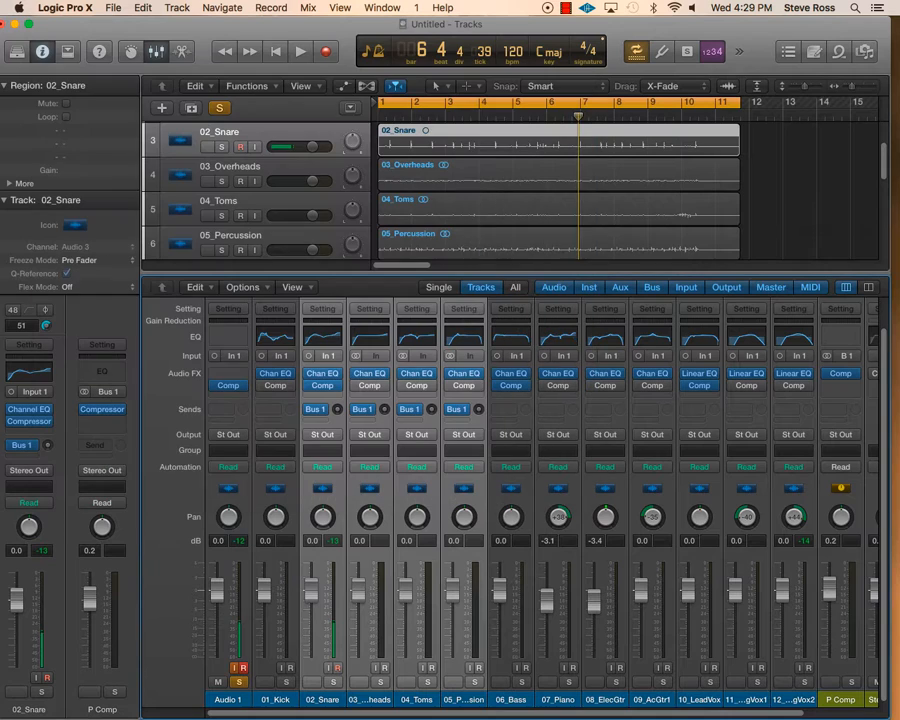
Step: Reselect the stereo Compressor in the P Comp channel's effect slot and open its settings
{"action": "left_click", "coordinate": [856, 375]}
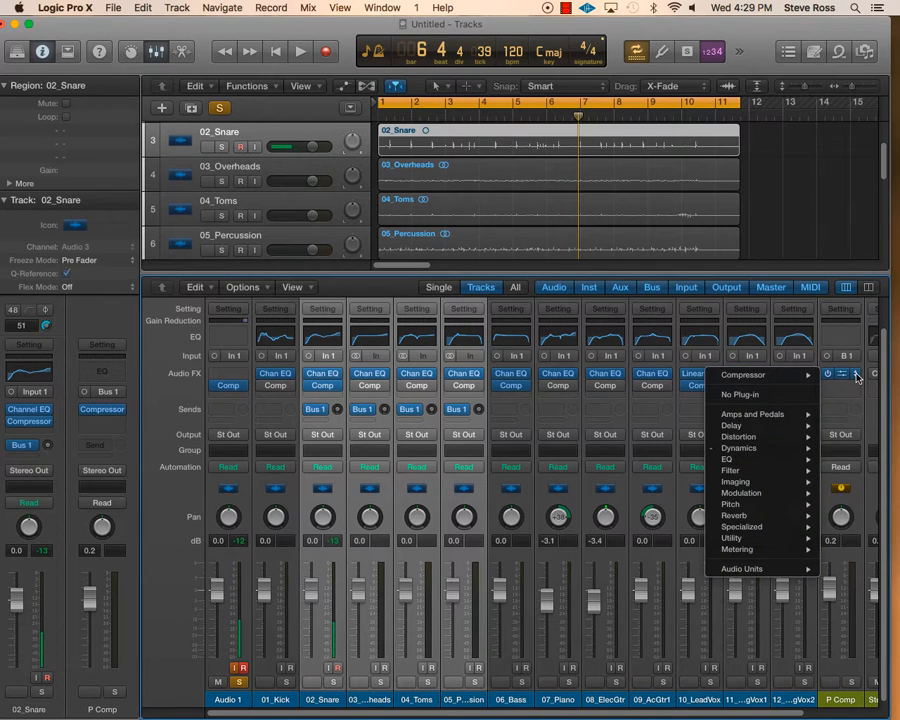
{"action": "mouse_move", "coordinate": [745, 448]}
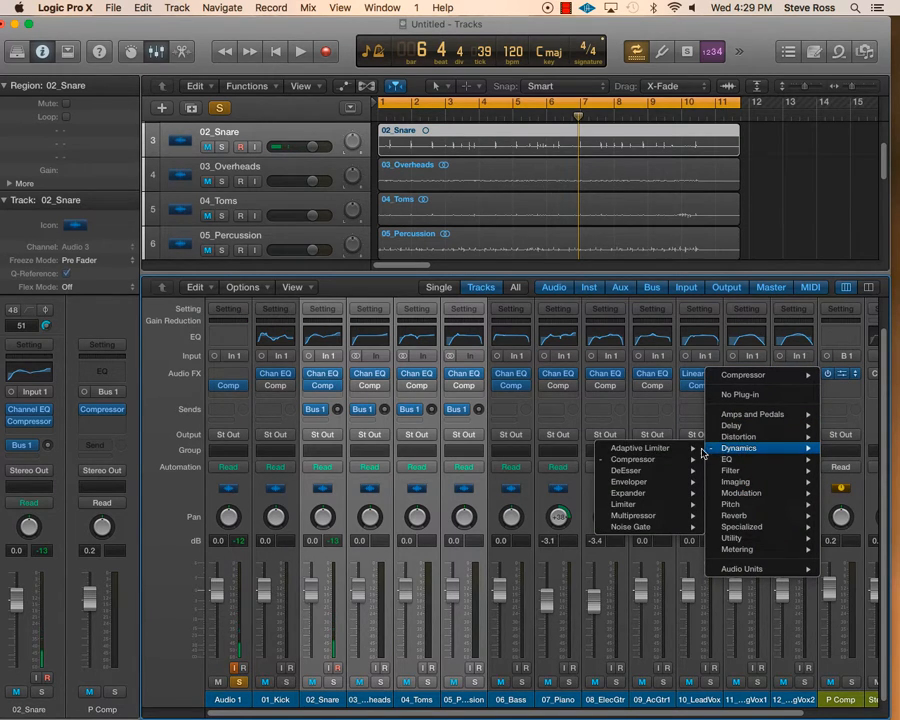
{"action": "mouse_move", "coordinate": [650, 458]}
{"action": "left_click", "coordinate": [579, 462]}
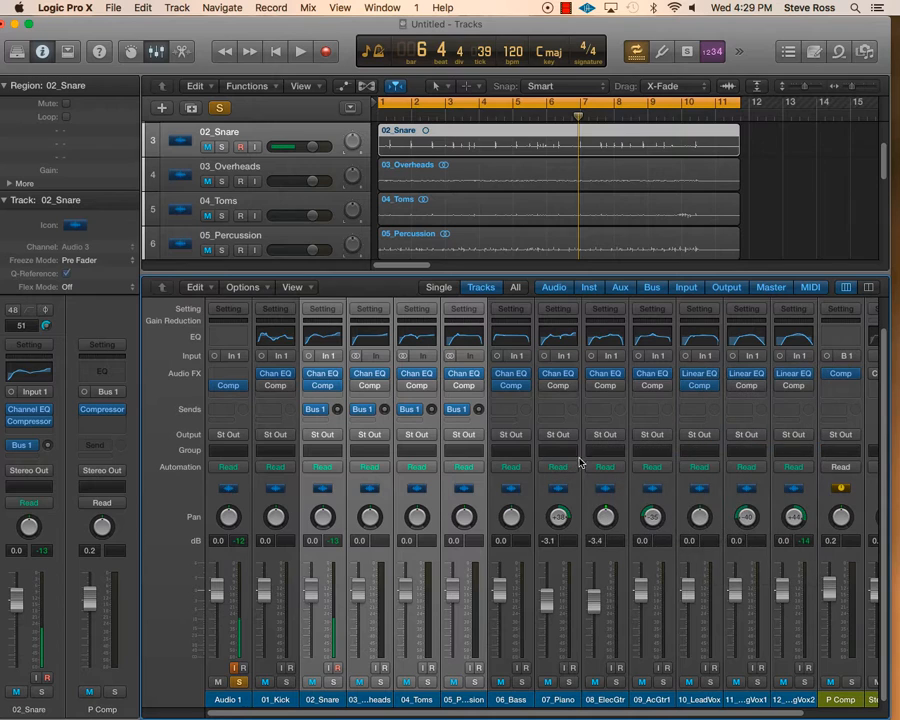
{"action": "left_click", "coordinate": [840, 377]}
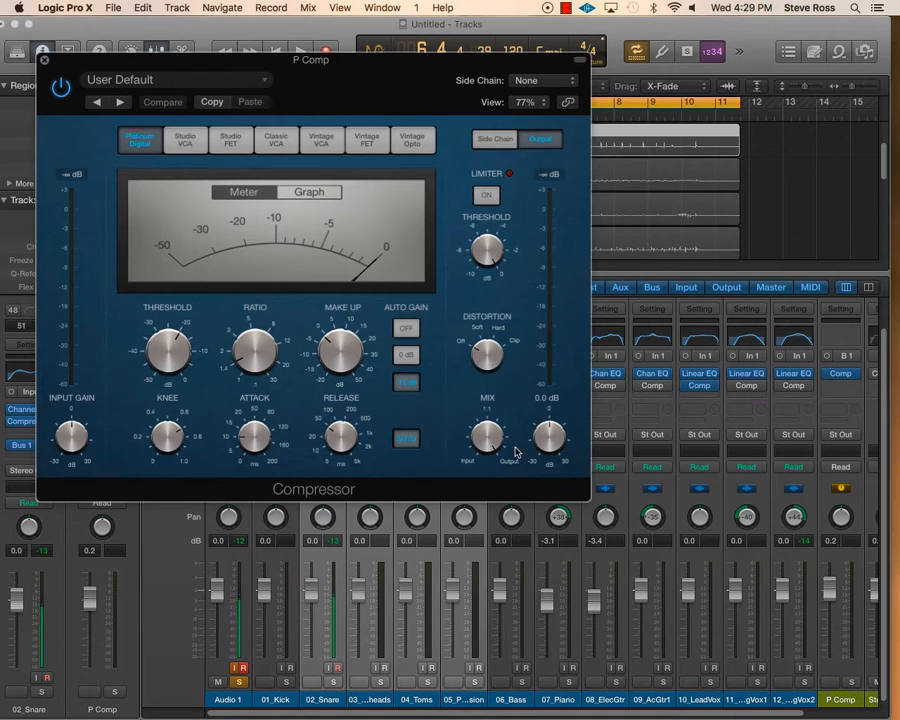
{"action": "mouse_move", "coordinate": [509, 453]}
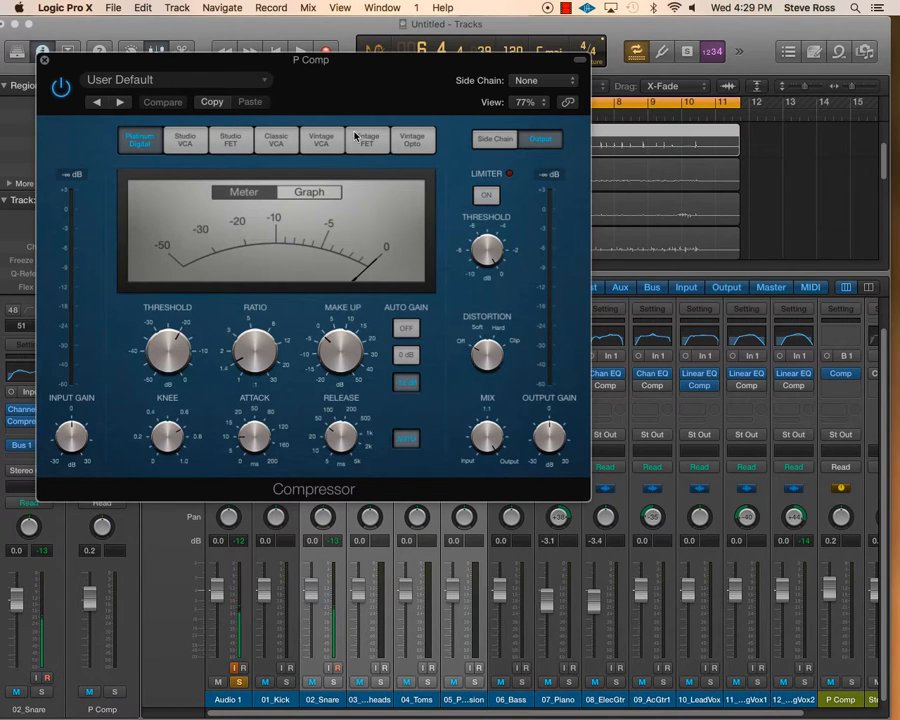
{"action": "left_click_drag", "start_coordinate": [276, 63], "coordinate": [350, 74]}
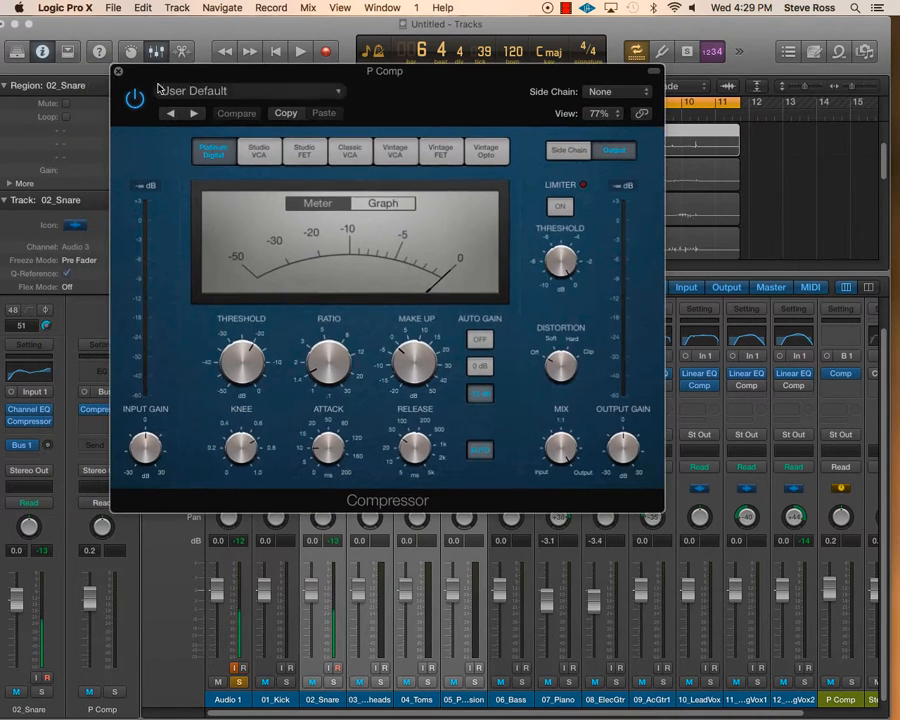
Step: Switch the P Comp compressor to Vintage FET, with a threshold of about -40 dB and a ratio of about 8:1
{"action": "left_click", "coordinate": [437, 155]}
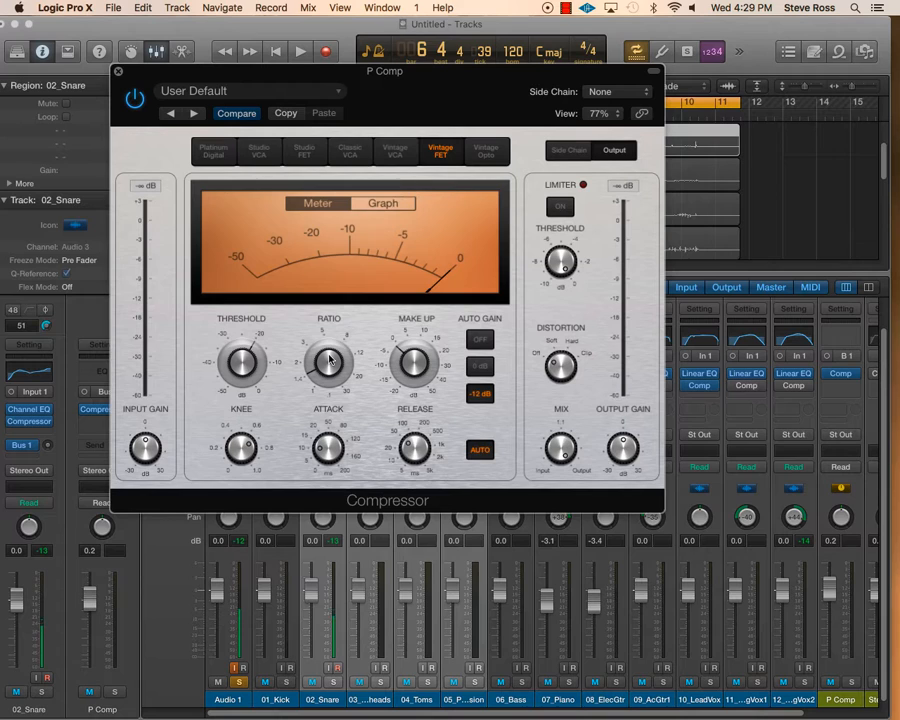
{"action": "mouse_move", "coordinate": [242, 347]}
{"action": "left_click_drag", "start_coordinate": [237, 366], "coordinate": [232, 405]}
{"action": "mouse_move", "coordinate": [306, 366]}
{"action": "left_click_drag", "start_coordinate": [314, 343], "coordinate": [366, 291]}
Step: Set the P Comp compressor's attack to 7.5 ms and its release to 220 ms, and close it
{"action": "mouse_move", "coordinate": [317, 455]}
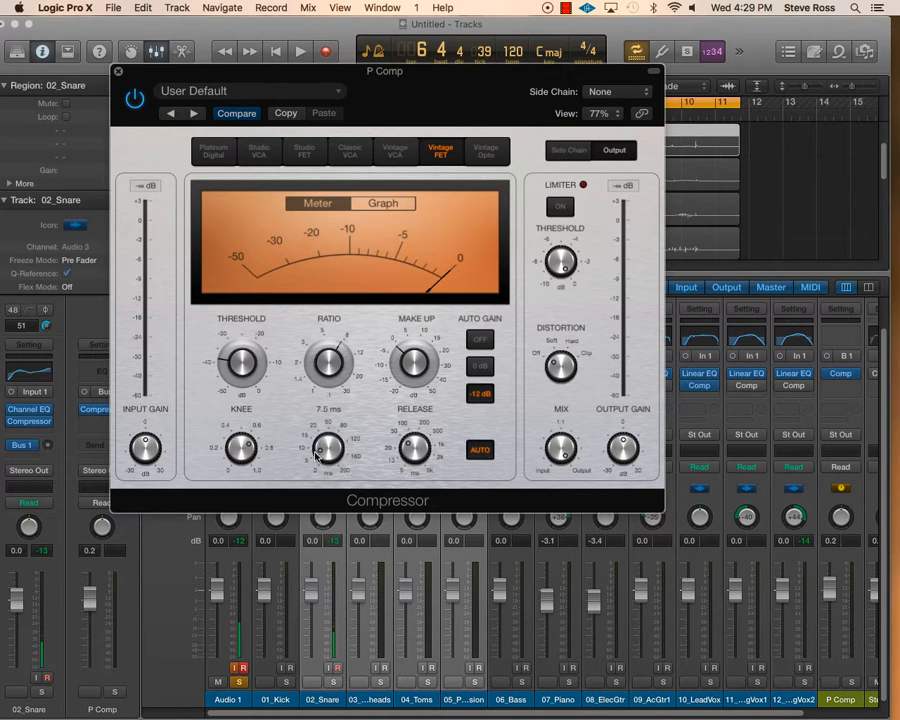
{"action": "mouse_move", "coordinate": [428, 432]}
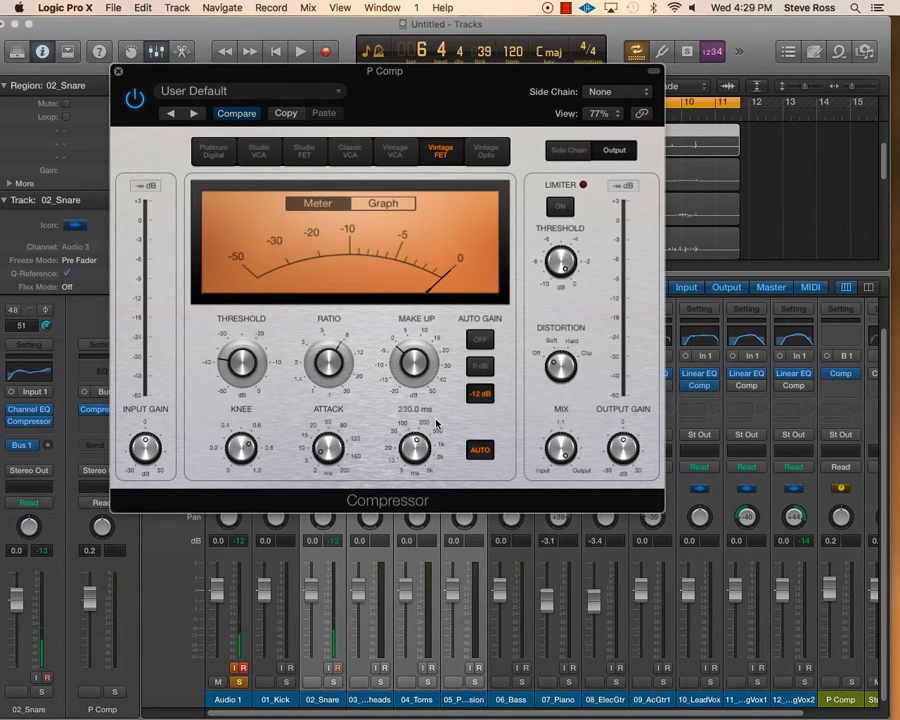
{"action": "left_click", "coordinate": [117, 74]}
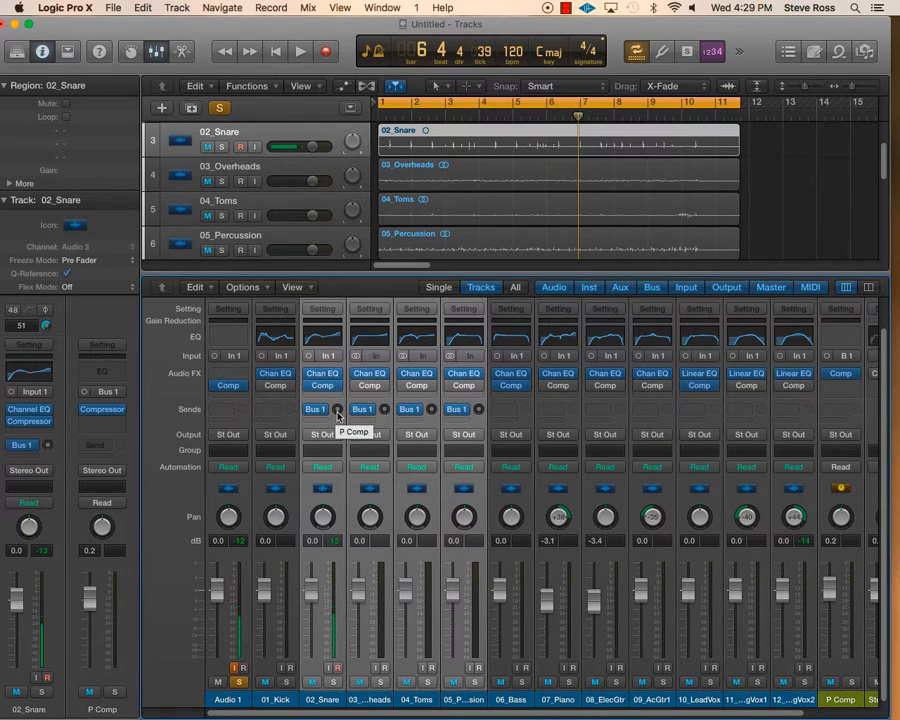
Step: Solo the selected snare, overheads, toms and percussion channels and play the drums
{"action": "mouse_move", "coordinate": [338, 414]}
{"action": "left_mouse_down"}
{"action": "mouse_move", "coordinate": [338, 470]}
{"action": "mouse_move", "coordinate": [322, 407]}
{"action": "left_mouse_up"}
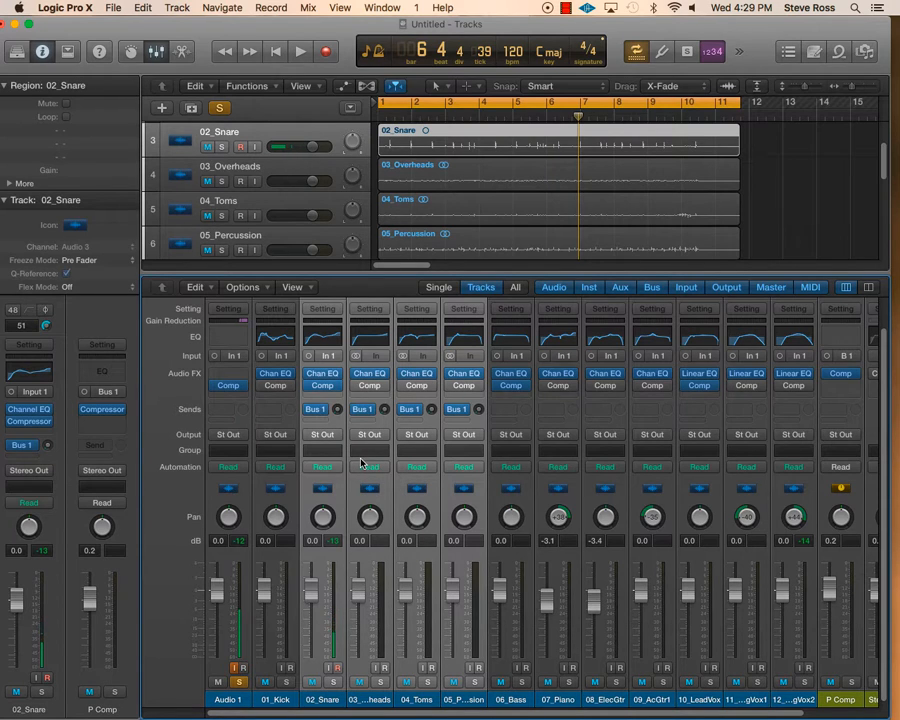
{"action": "key", "text": "space"}
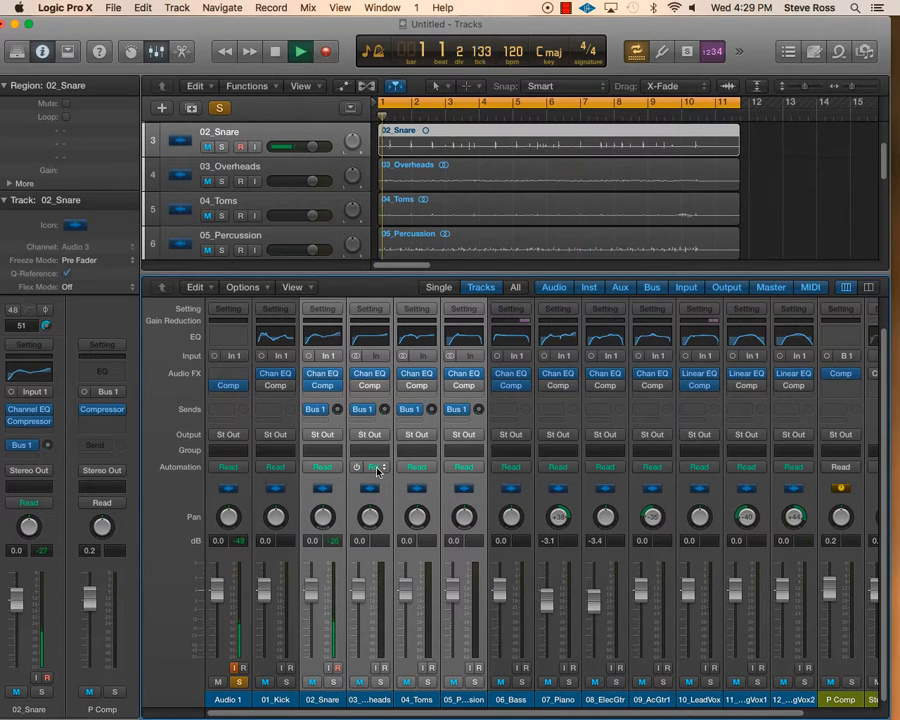
{"action": "key", "text": "space"}
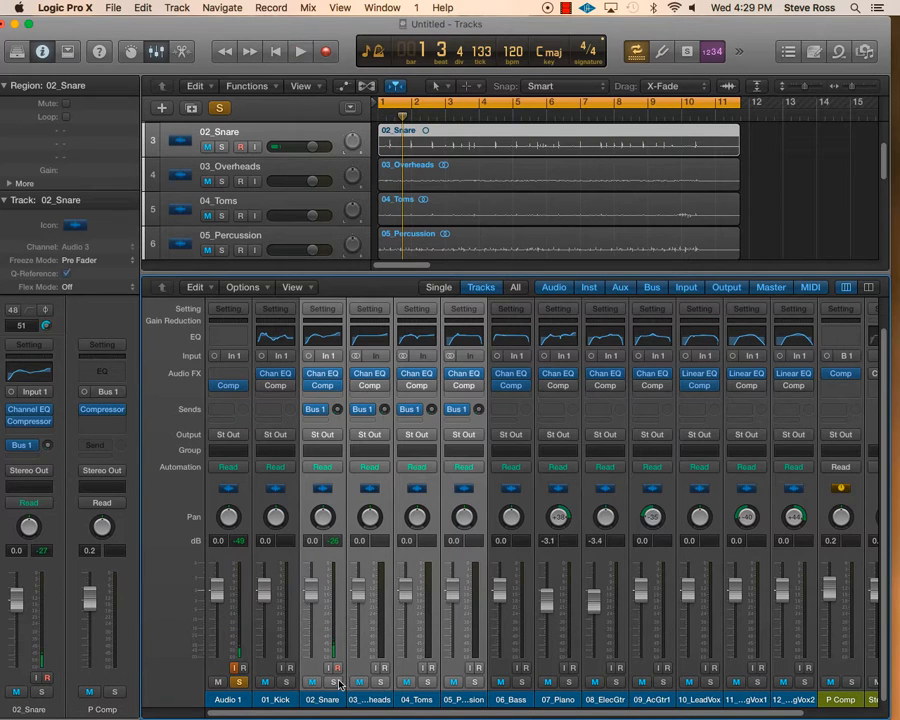
{"action": "left_click", "coordinate": [335, 683], "text": "alt"}
{"action": "key", "text": "space"}
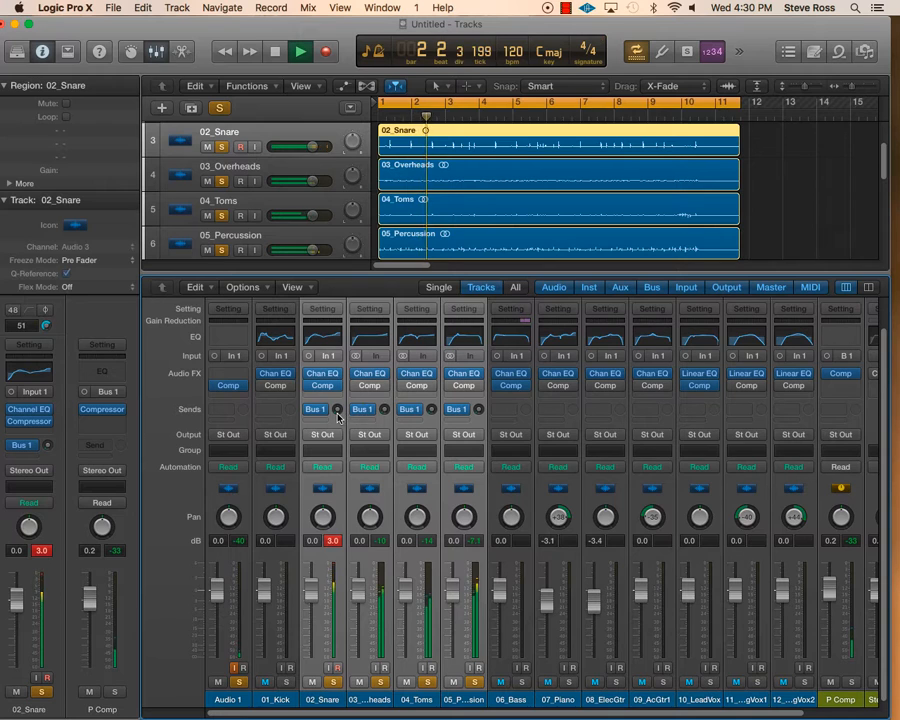
Step: Raise the Bus 1 send levels on the four selected drum channels and set the P Comp fader to -1.1 dB
{"action": "left_click_drag", "start_coordinate": [337, 412], "coordinate": [337, 392]}
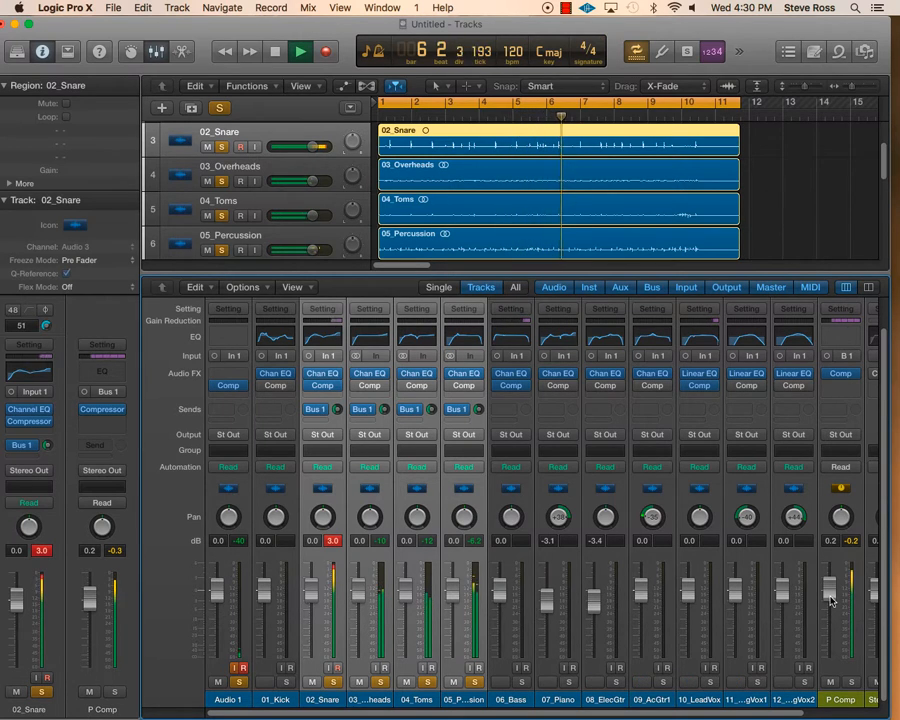
{"action": "mouse_move", "coordinate": [836, 562]}
{"action": "left_mouse_down"}
{"action": "mouse_move", "coordinate": [836, 573]}
{"action": "mouse_move", "coordinate": [836, 565]}
{"action": "left_mouse_up"}
{"action": "scroll", "coordinate": [751, 611], "scroll_direction": "right", "scroll_amount": 2}
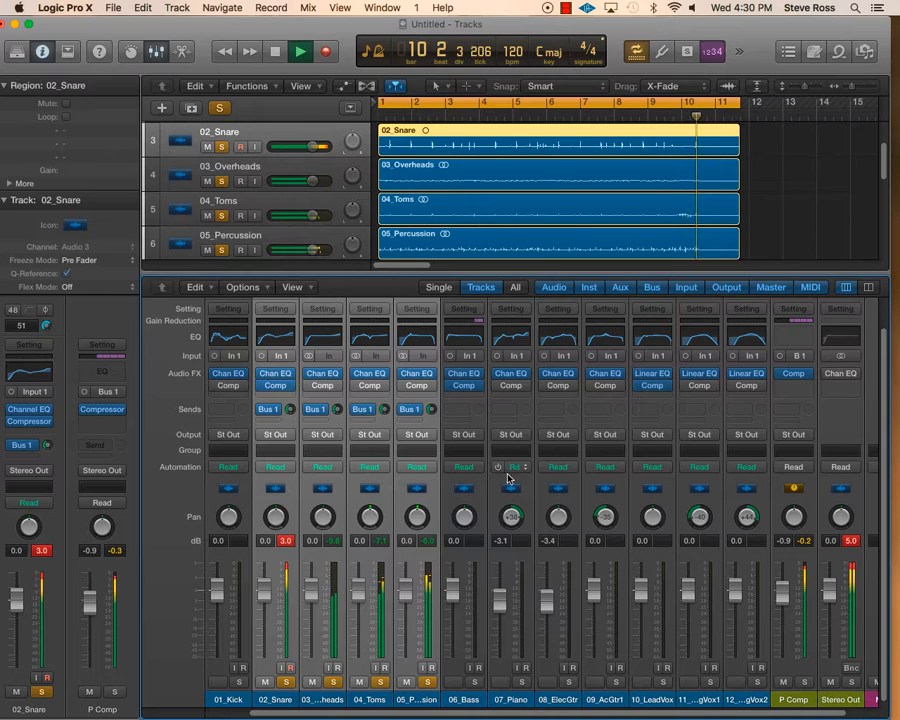
{"action": "key", "text": "space"}
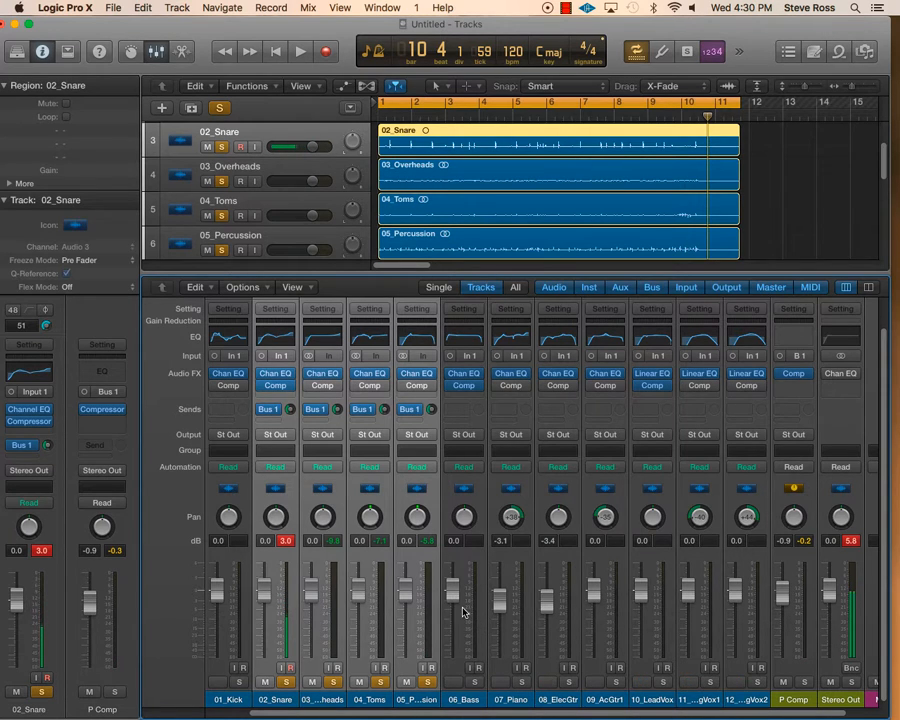
{"action": "mouse_move", "coordinate": [290, 409]}
{"action": "left_mouse_down"}
{"action": "mouse_move", "coordinate": [281, 422]}
{"action": "mouse_move", "coordinate": [290, 393]}
{"action": "left_mouse_up"}
{"action": "left_click_drag", "start_coordinate": [781, 594], "coordinate": [781, 597]}
Step: Turn off auto gain on the P Comp channel's compressor during playback and close its window
{"action": "left_click", "coordinate": [794, 376]}
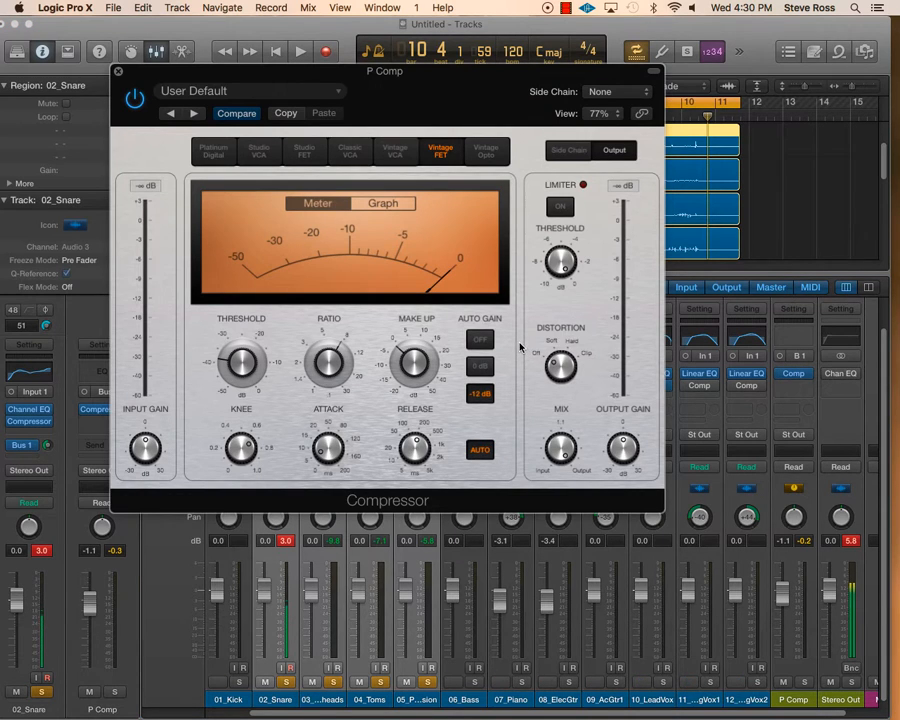
{"action": "key", "text": "space"}
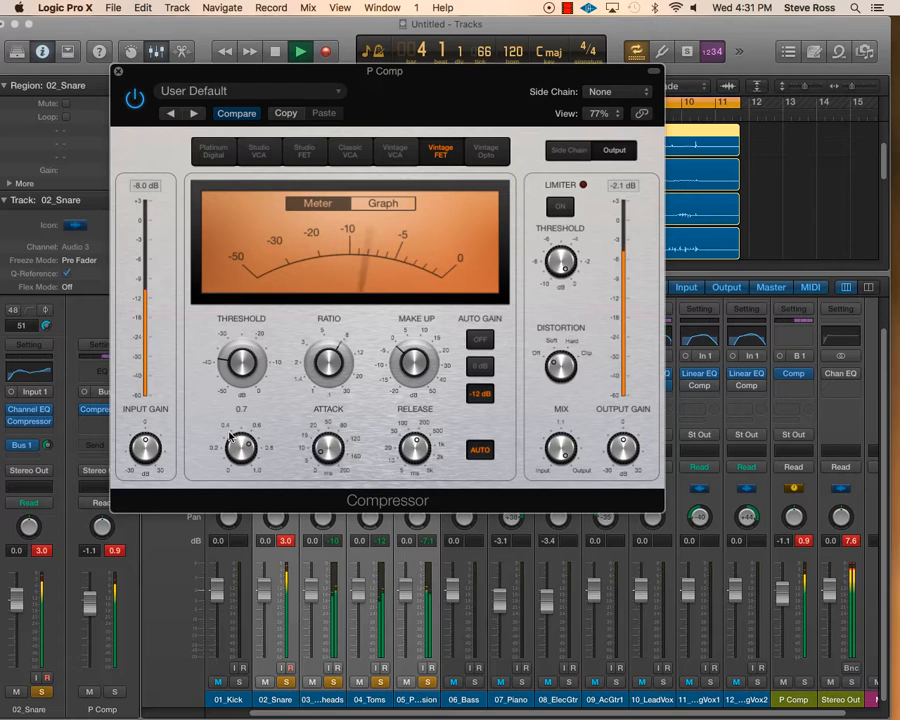
{"action": "left_click", "coordinate": [480, 339]}
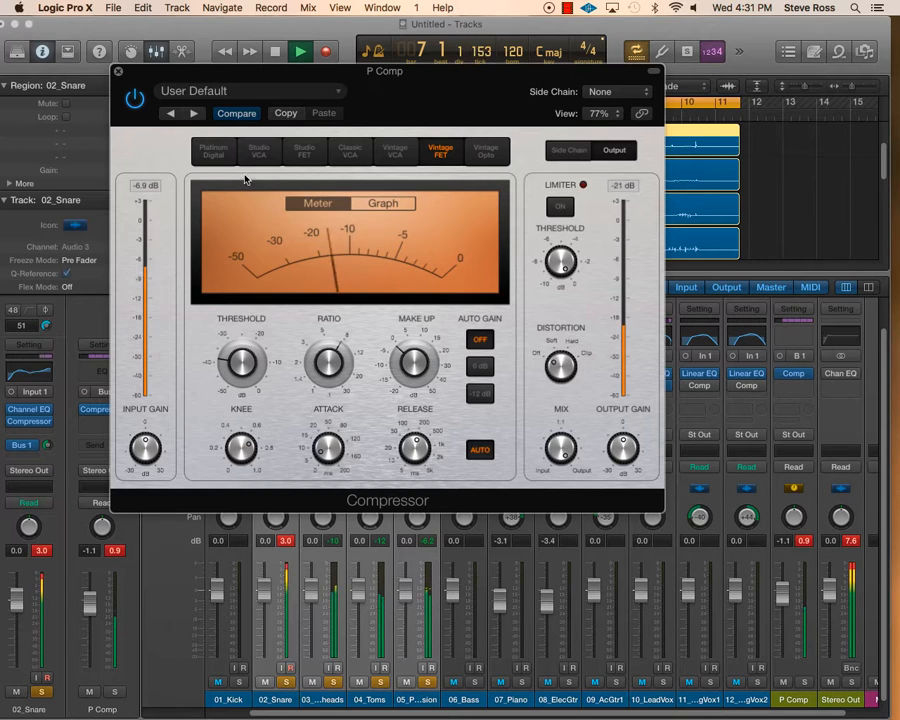
{"action": "left_click", "coordinate": [117, 73]}
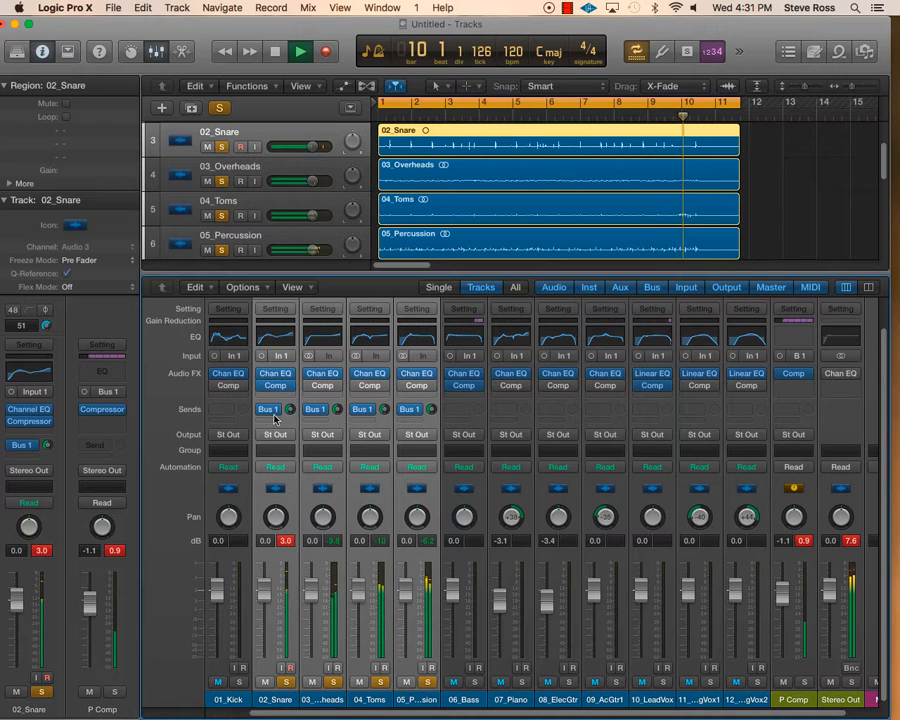
Step: Compare the drums with their Bus 1 sends bypassed and active, and set the P Comp fader to 1.0 dB
{"action": "key", "text": "space"}
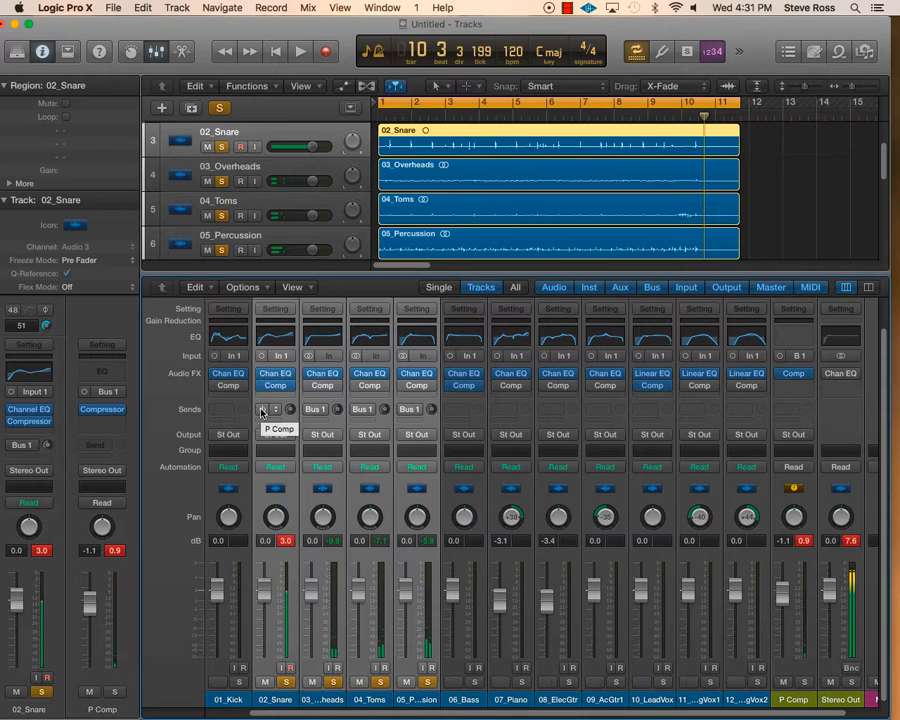
{"action": "key", "text": "space"}
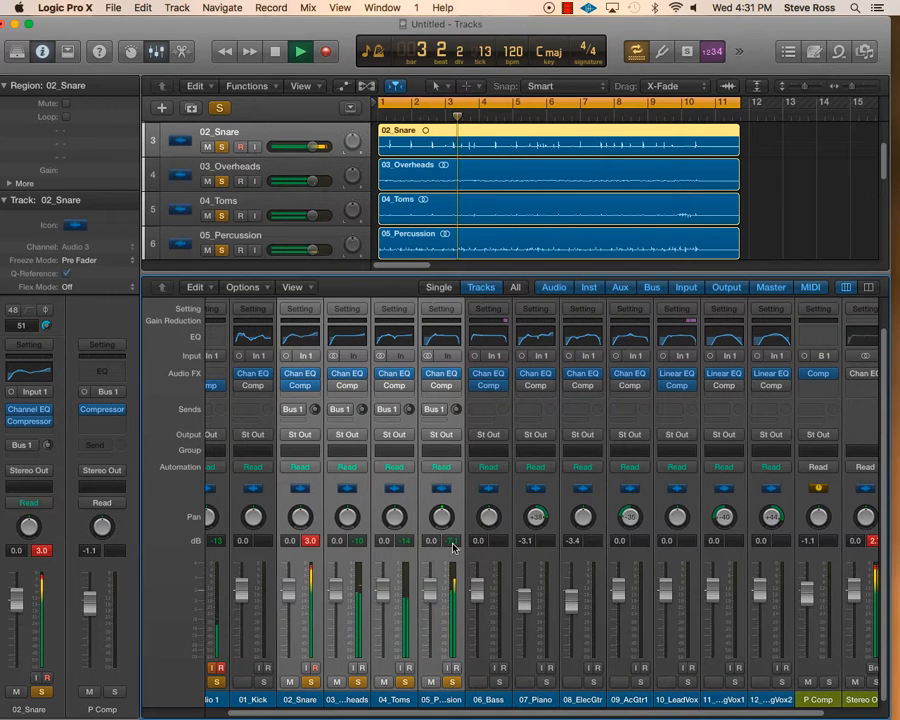
{"action": "left_click", "coordinate": [291, 410]}
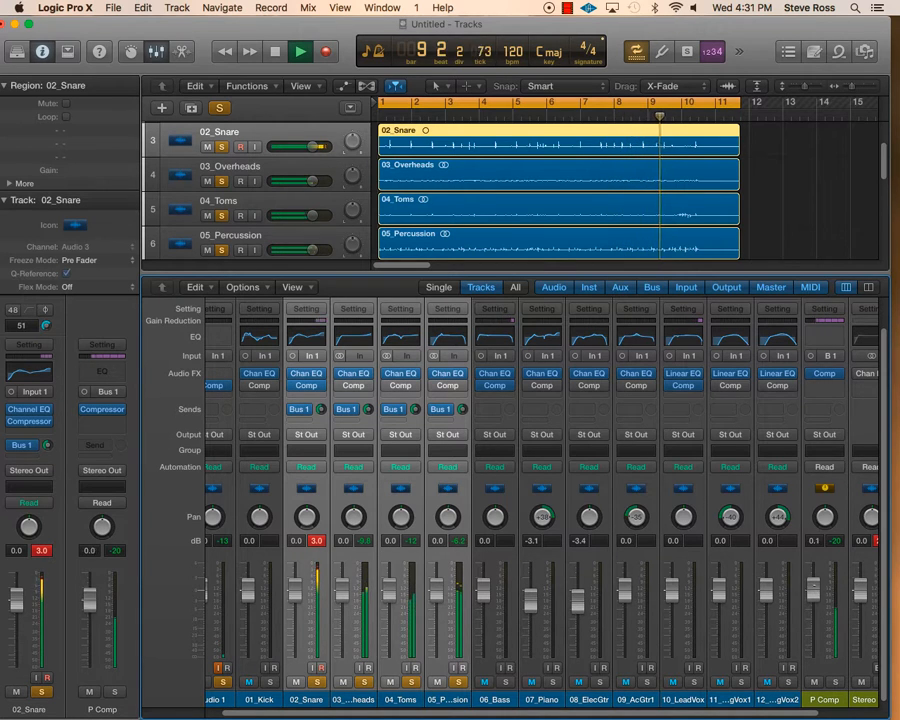
{"action": "left_click_drag", "start_coordinate": [814, 590], "coordinate": [815, 585]}
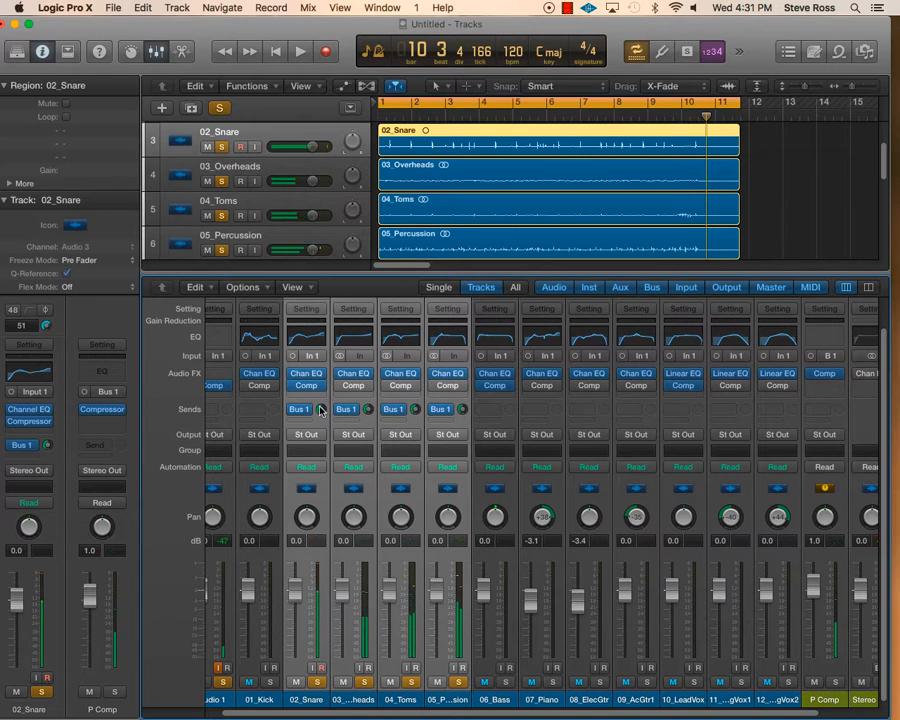
{"action": "left_click_drag", "start_coordinate": [368, 409], "coordinate": [370, 379]}
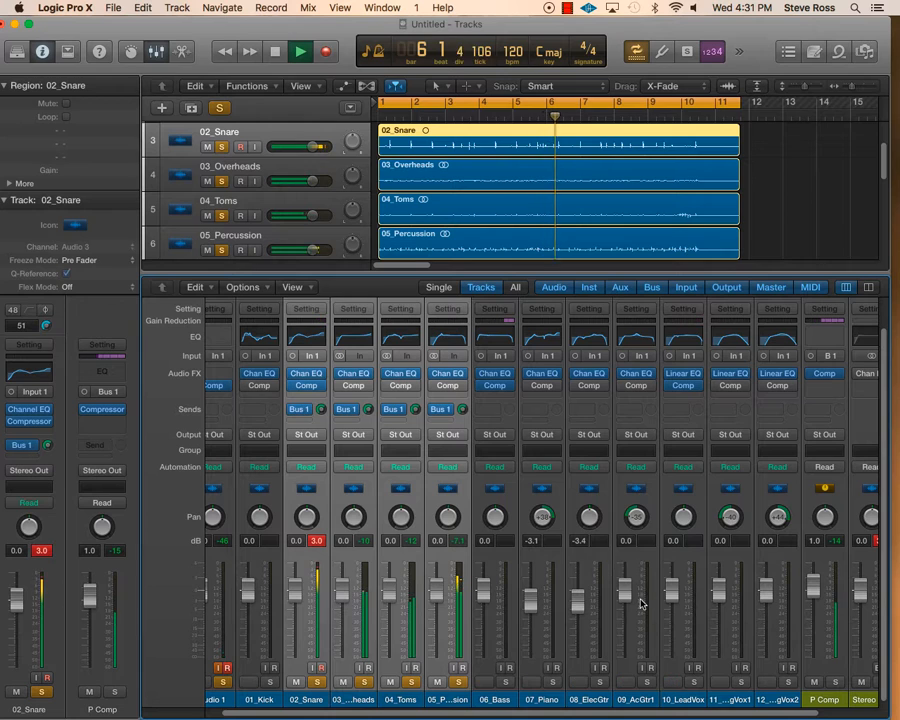
Step: Play the soloed drums from the start while switching their Bus 1 sends off and on to judge the parallel compression
{"action": "scroll", "coordinate": [648, 593], "scroll_direction": "right", "scroll_amount": 1}
{"action": "scroll", "coordinate": [648, 593], "scroll_direction": "right", "scroll_amount": 1}
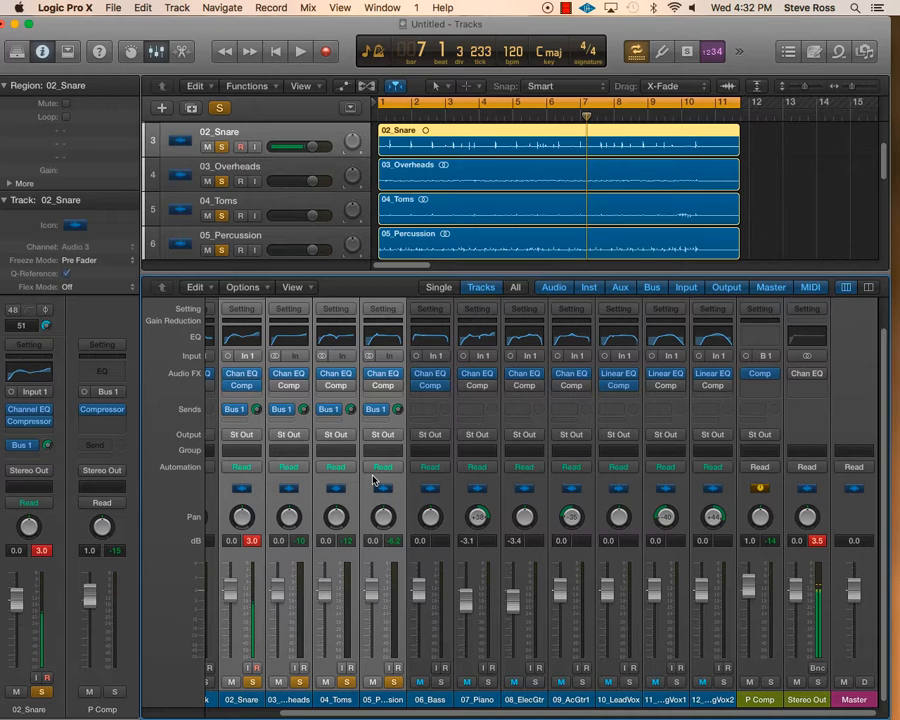
{"action": "key", "text": "space"}
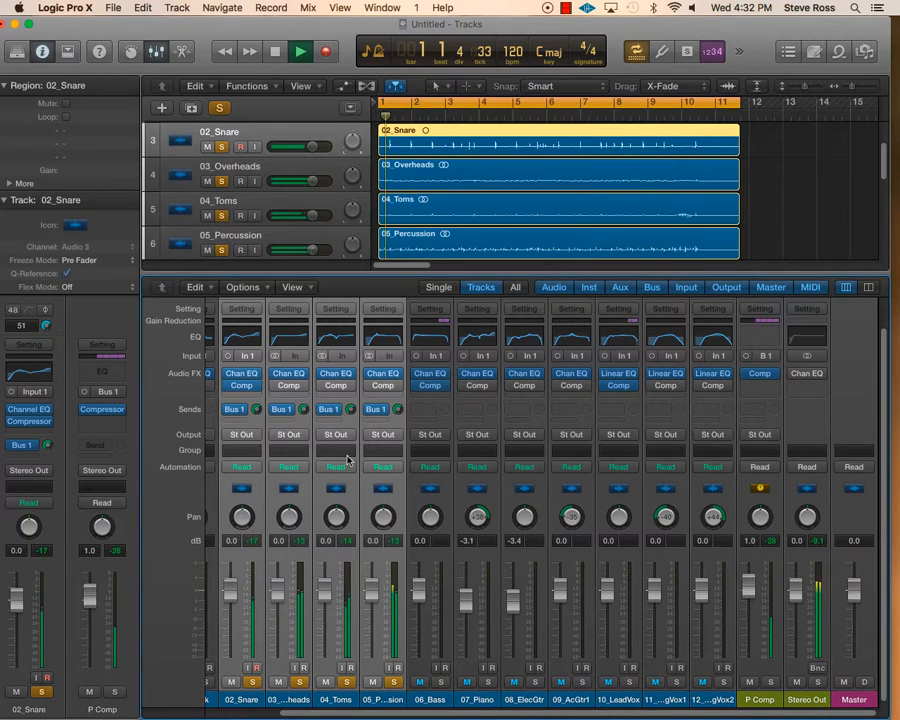
{"action": "left_click", "coordinate": [228, 412]}
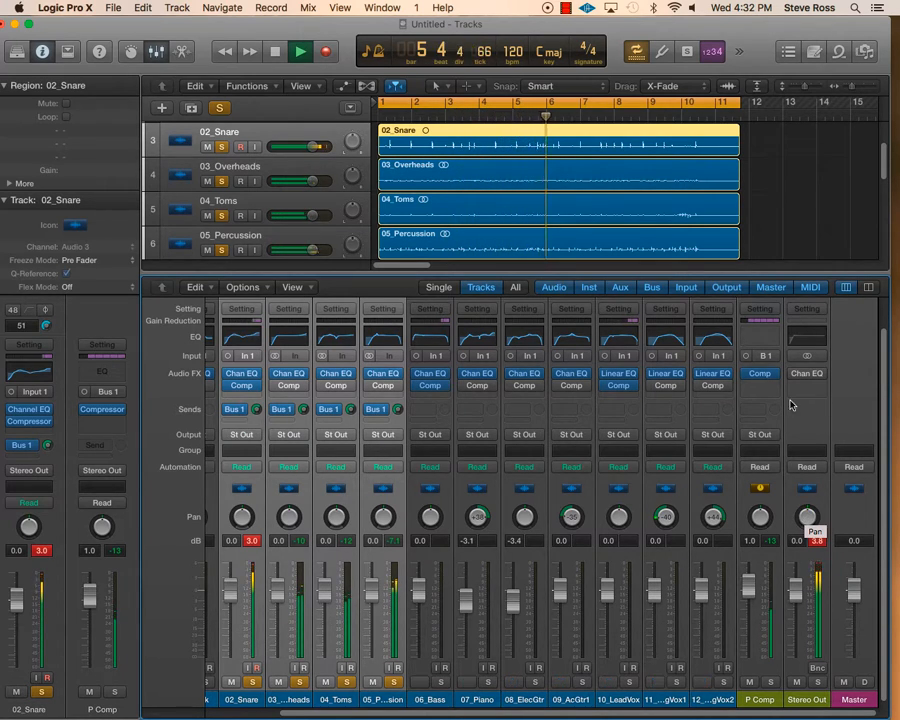
{"action": "key", "text": "space"}
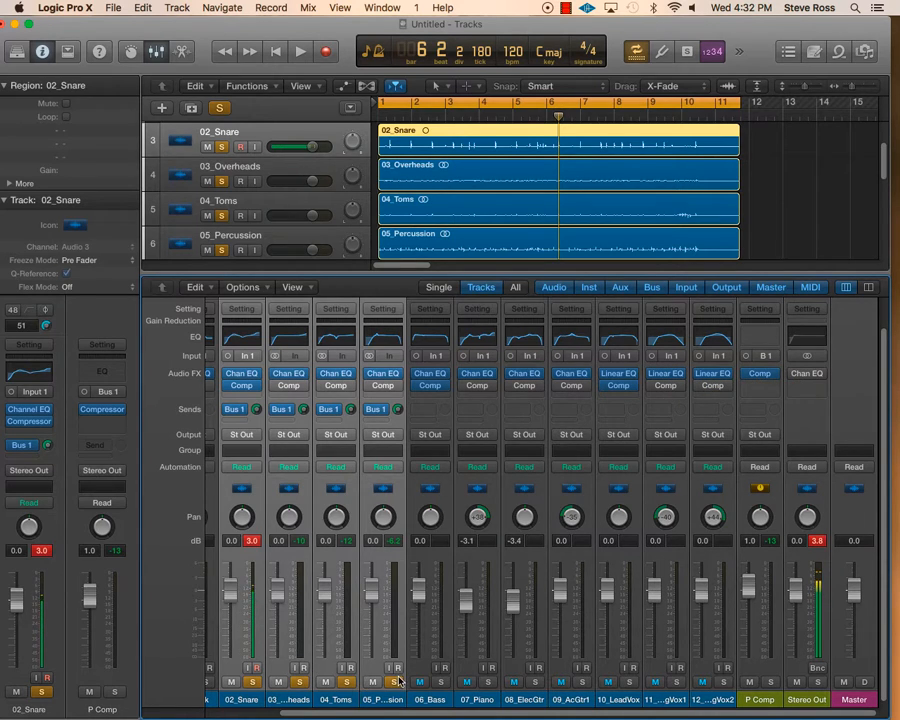
Step: Release the drum channel selection by selecting 07_Piano, and turn down the overheads' Bus 1 send on its own
{"action": "left_click", "coordinate": [497, 500]}
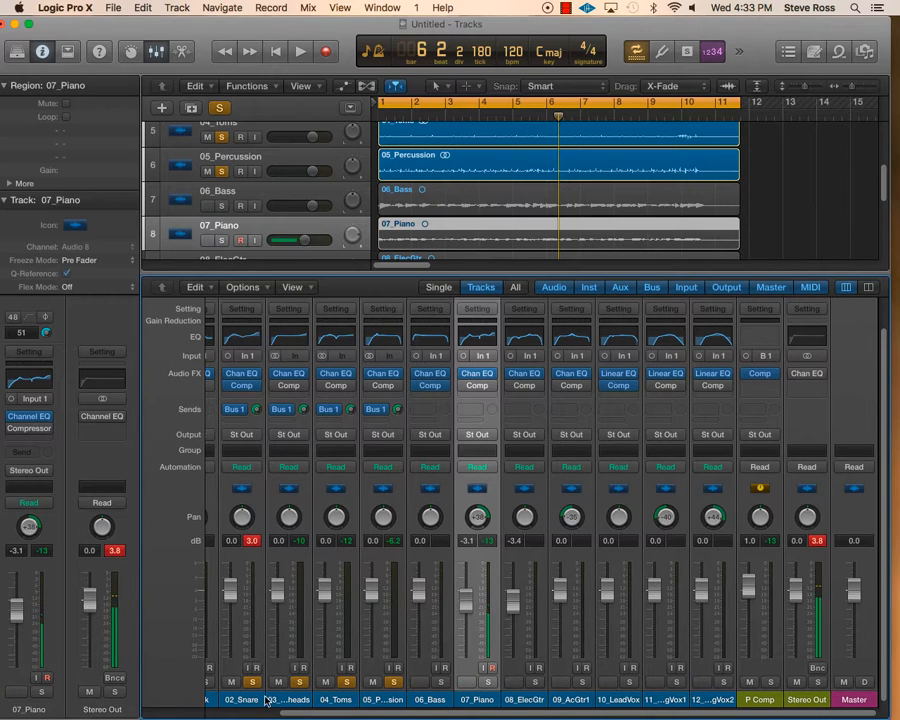
{"action": "mouse_move", "coordinate": [307, 410]}
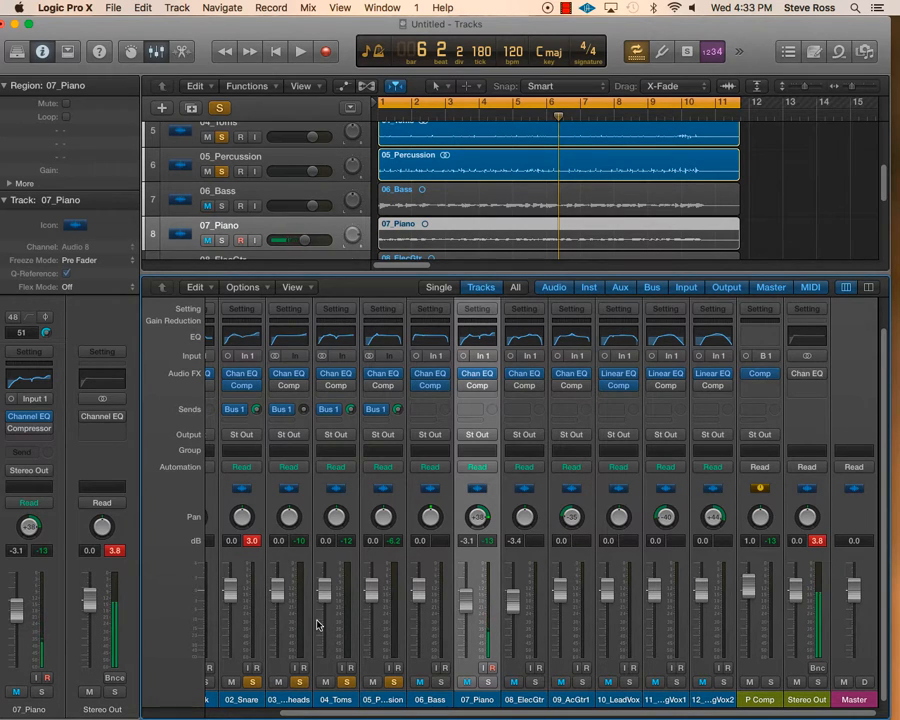
Step: Solo the 01_Kick channel, add a send to Bus 1 (P Comp) on it, and raise the send level
{"action": "scroll", "coordinate": [315, 625], "scroll_direction": "left", "scroll_amount": 2}
{"action": "scroll", "coordinate": [315, 628], "scroll_direction": "left", "scroll_amount": 1}
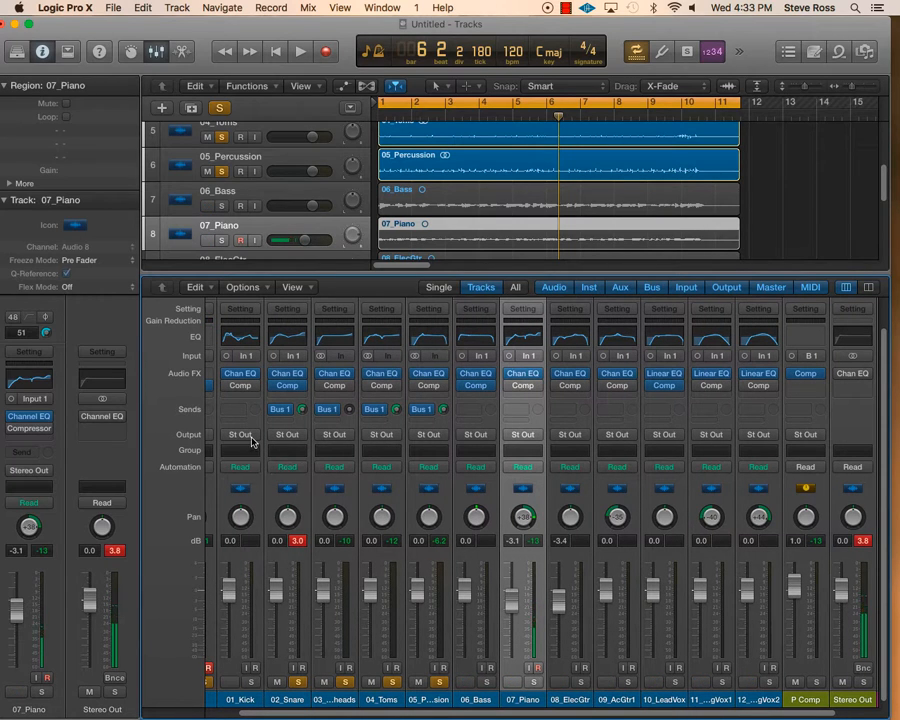
{"action": "left_click", "coordinate": [252, 681]}
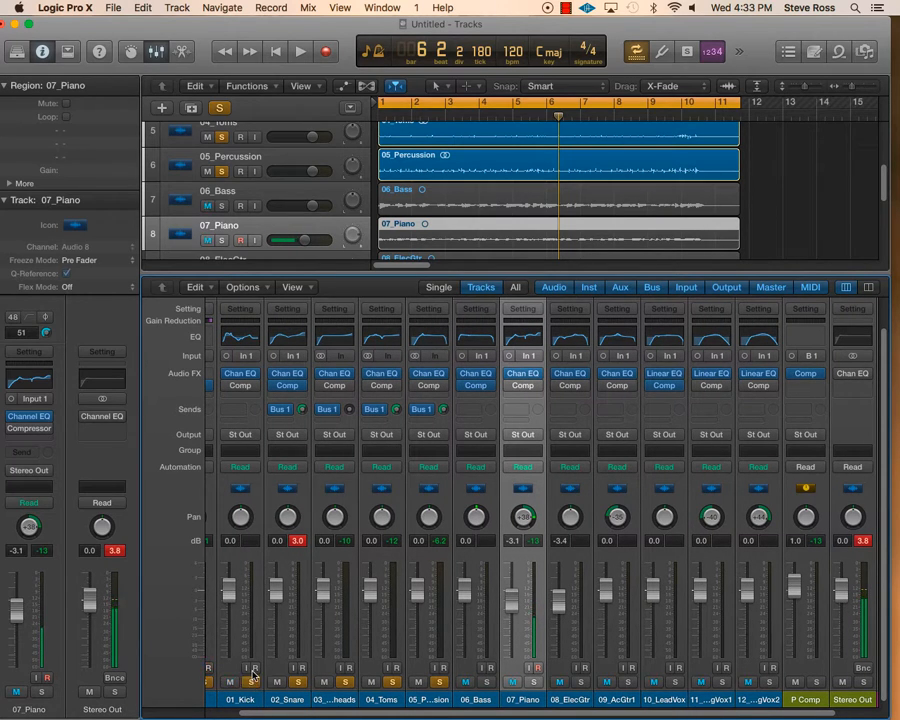
{"action": "left_click", "coordinate": [240, 412]}
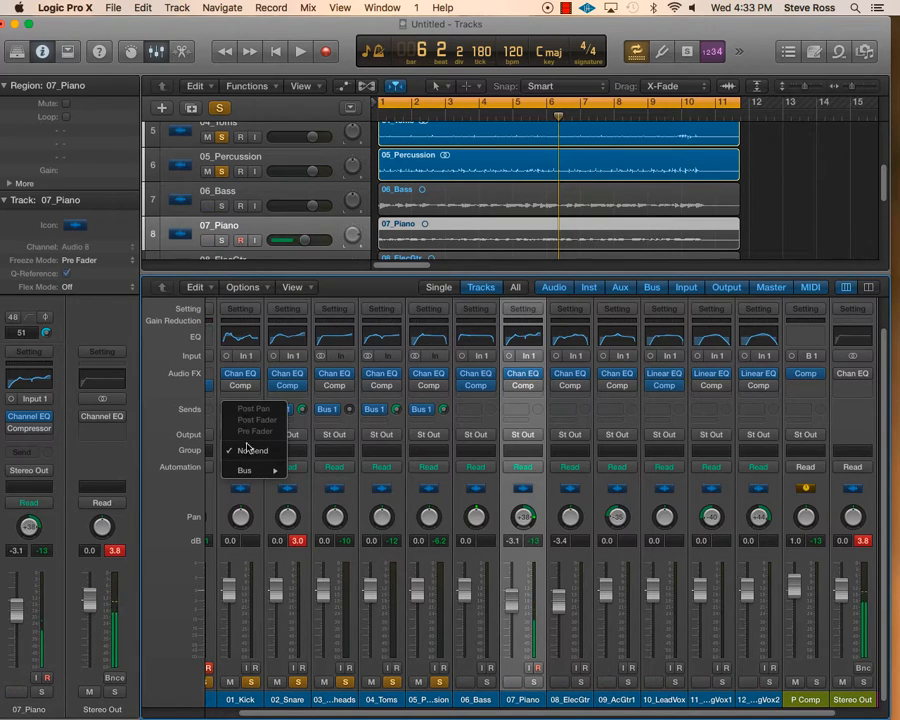
{"action": "mouse_move", "coordinate": [255, 469]}
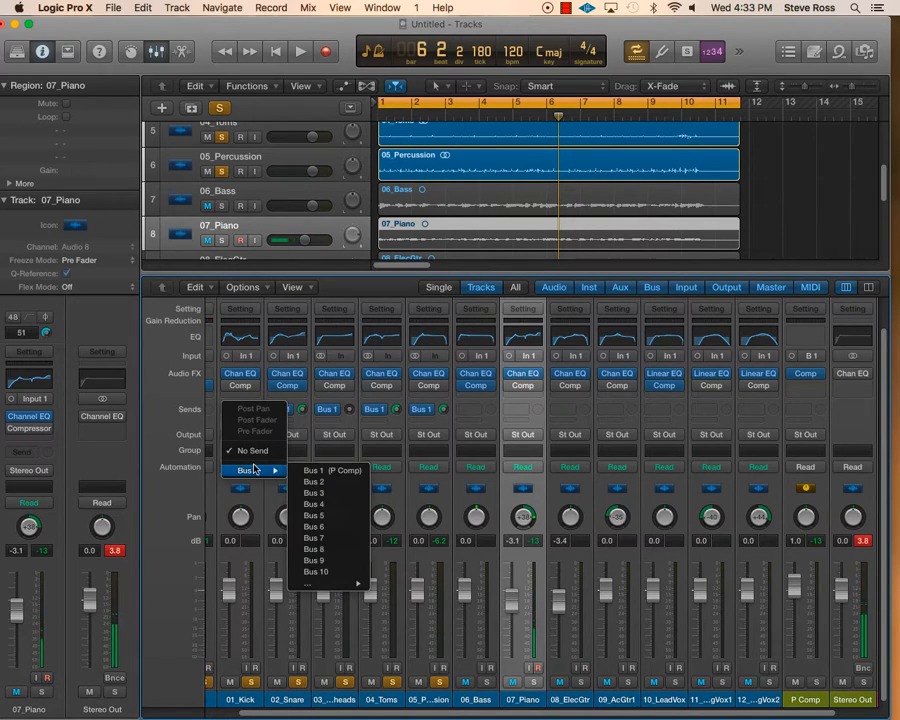
{"action": "left_click", "coordinate": [326, 471]}
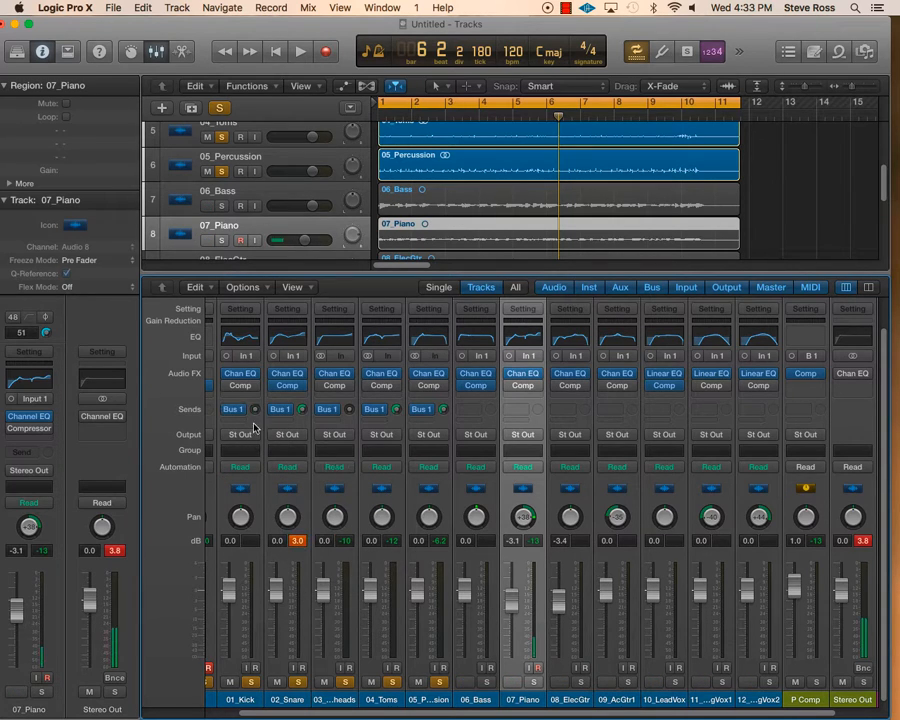
{"action": "left_click_drag", "start_coordinate": [255, 409], "coordinate": [255, 370]}
Step: Listen to the soloed drums with the kick feeding the P Comp channel, watching the channel levels
{"action": "key", "text": "space"}
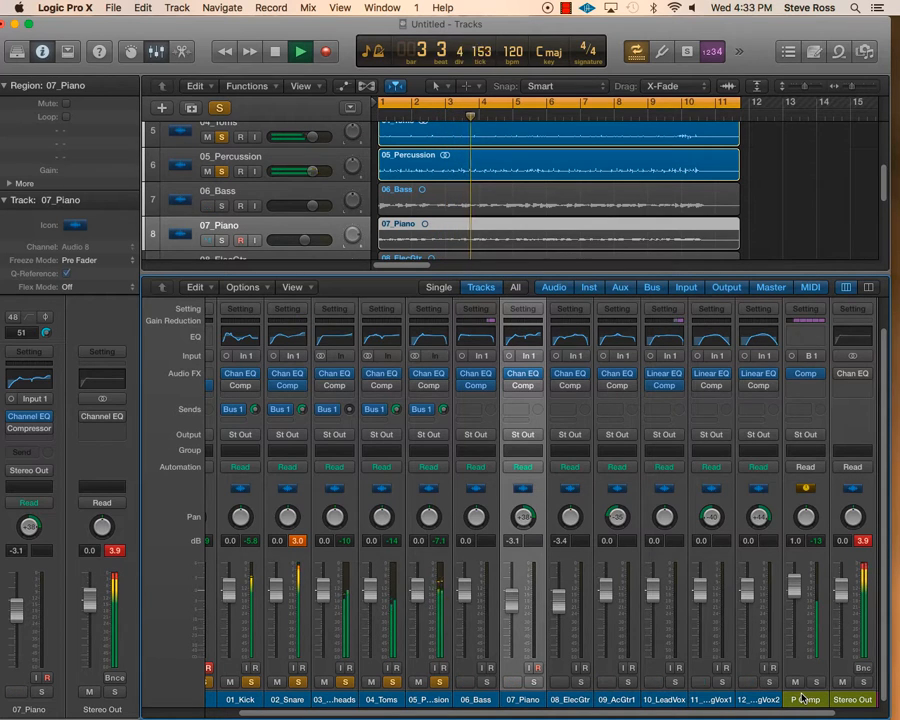
{"action": "scroll", "coordinate": [310, 652], "scroll_direction": "left", "scroll_amount": 2}
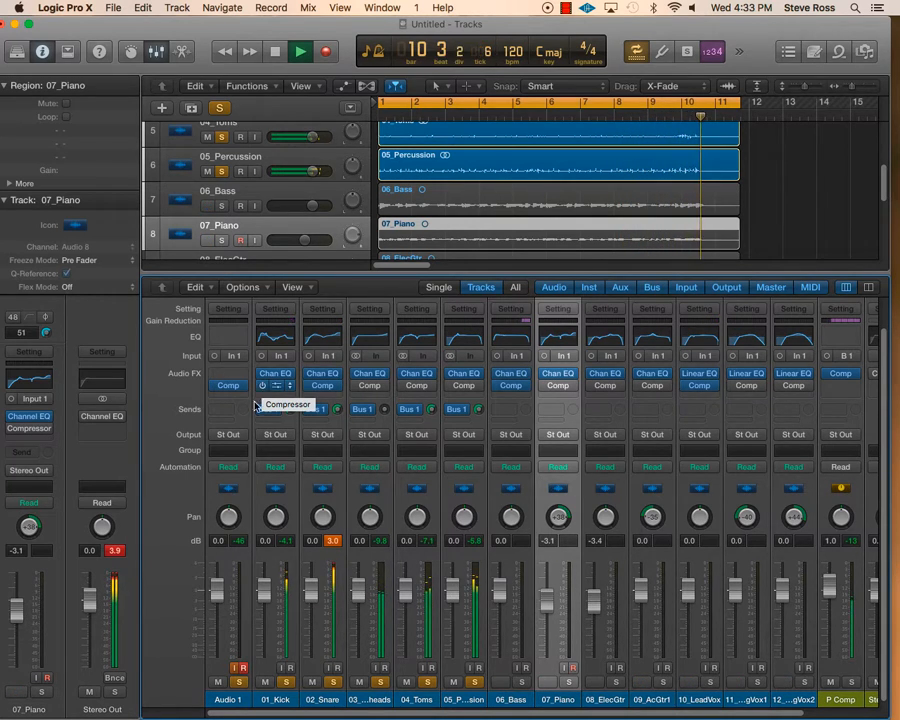
{"action": "key", "text": "space"}
Step: Clear the peak level reading and play the full unsoloed mix with cycle mode turned off
{"action": "left_click", "coordinate": [332, 540]}
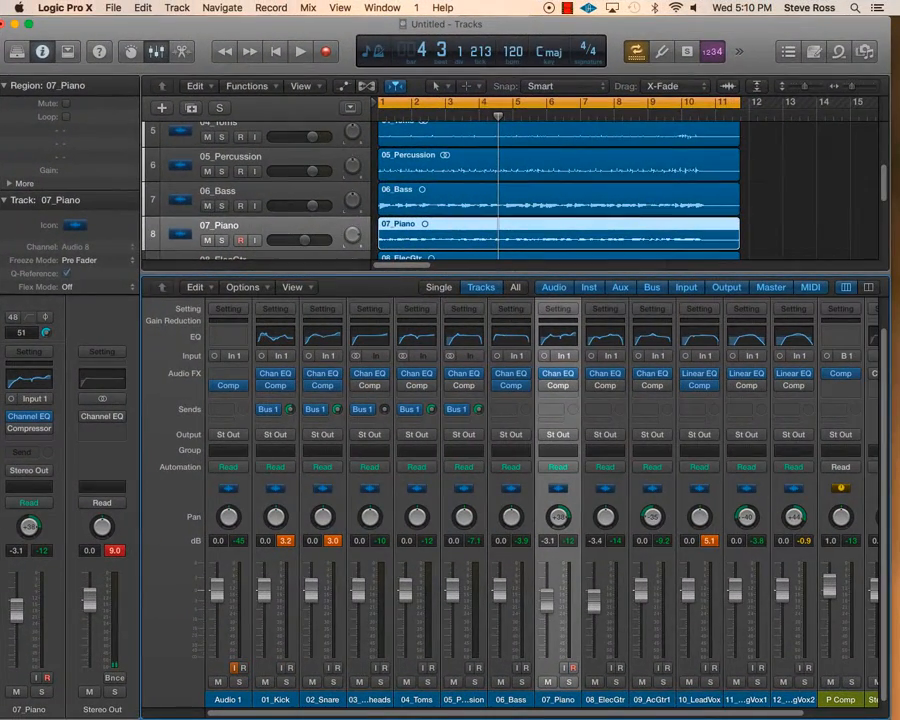
{"action": "key", "text": "space"}
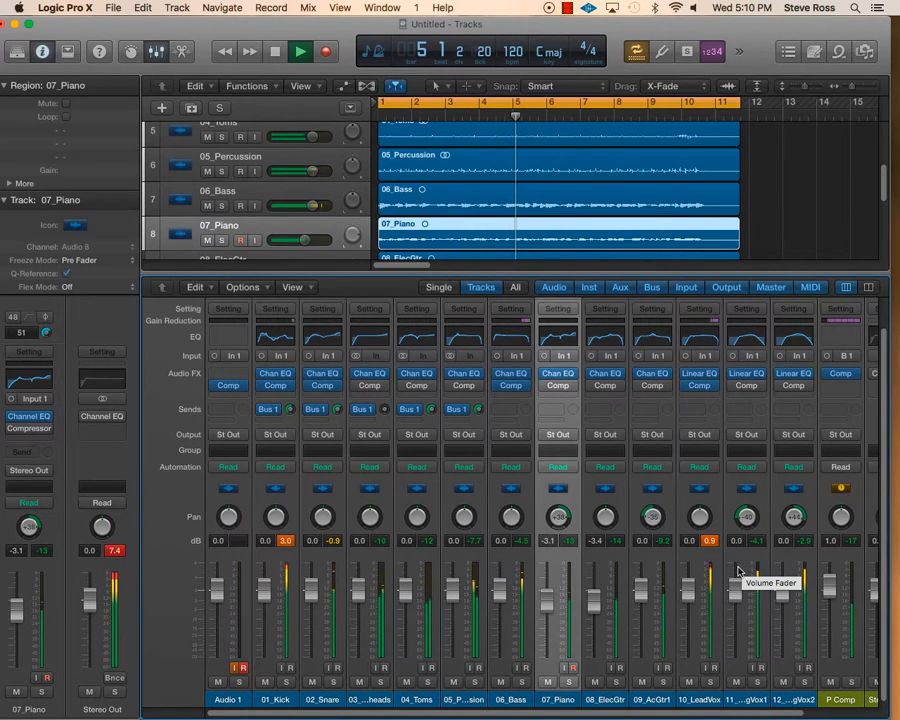
{"action": "scroll", "coordinate": [741, 570], "scroll_direction": "up", "scroll_amount": 3}
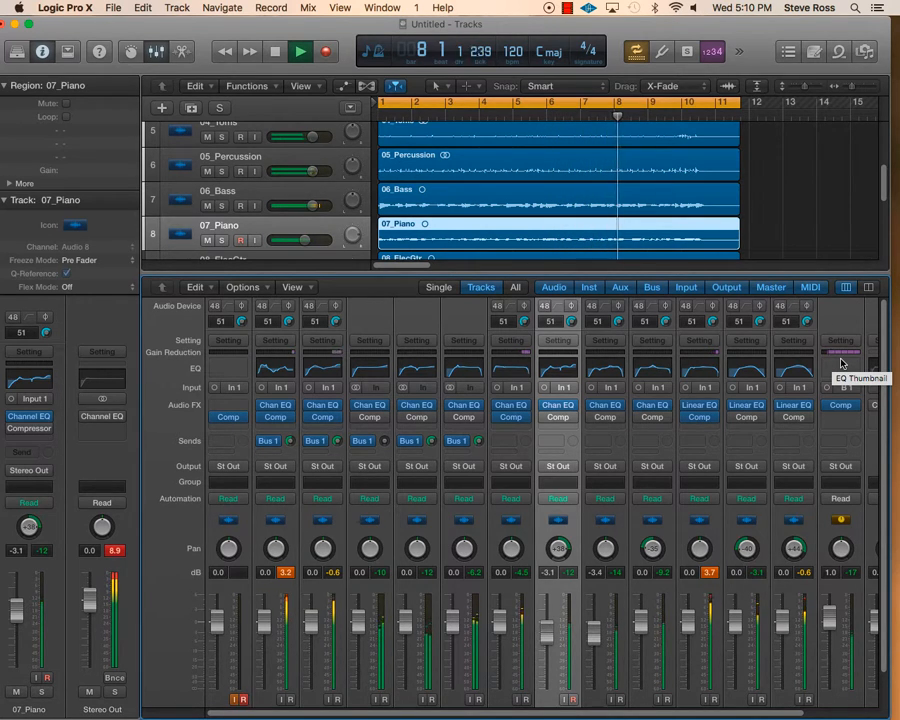
{"action": "left_click", "coordinate": [617, 103]}
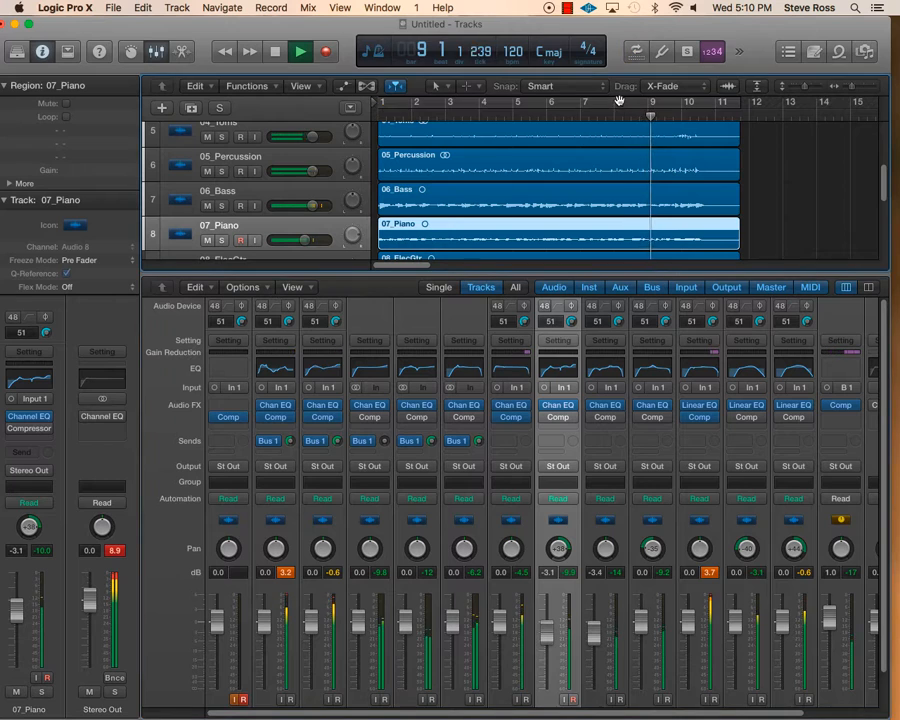